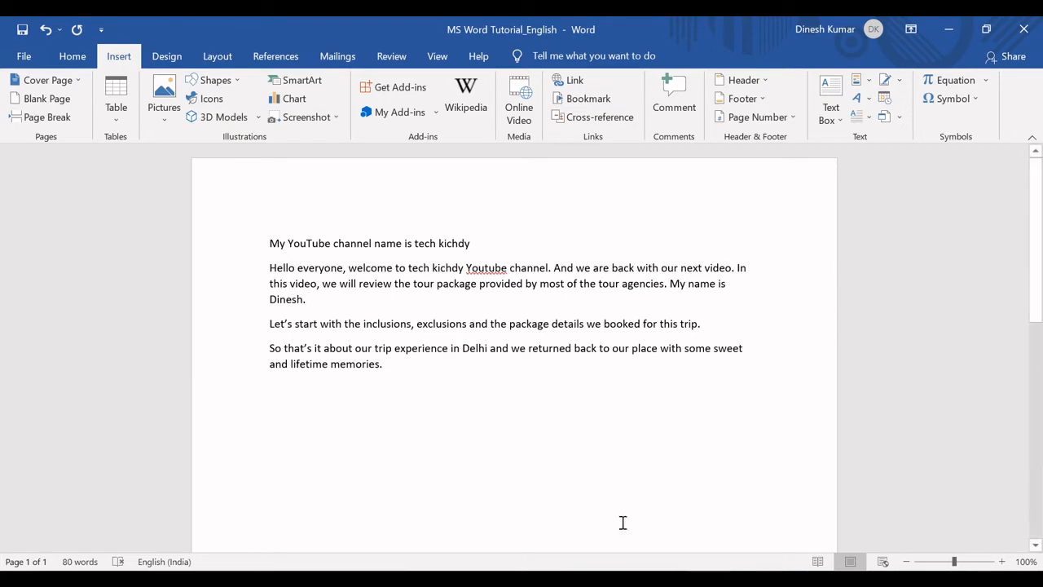
# Step: Switch to the Excel functions list and review the PART 4 entries from Insert Smartart to Insert Videos/Object
pyautogui.moveTo(664, 580)
pyautogui.click(652, 514)
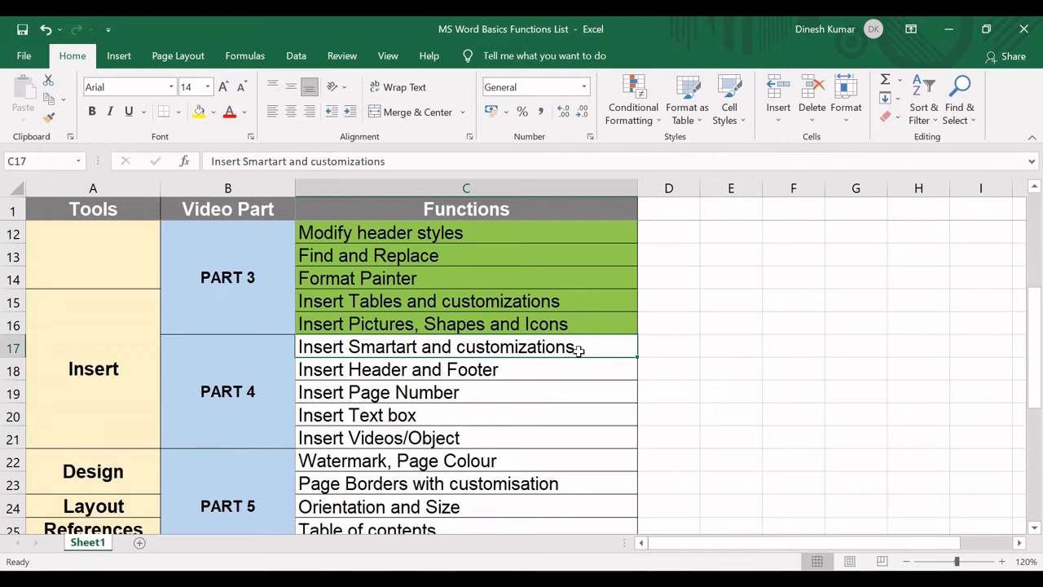
pyautogui.moveTo(582, 347); pyautogui.dragTo(584, 430)
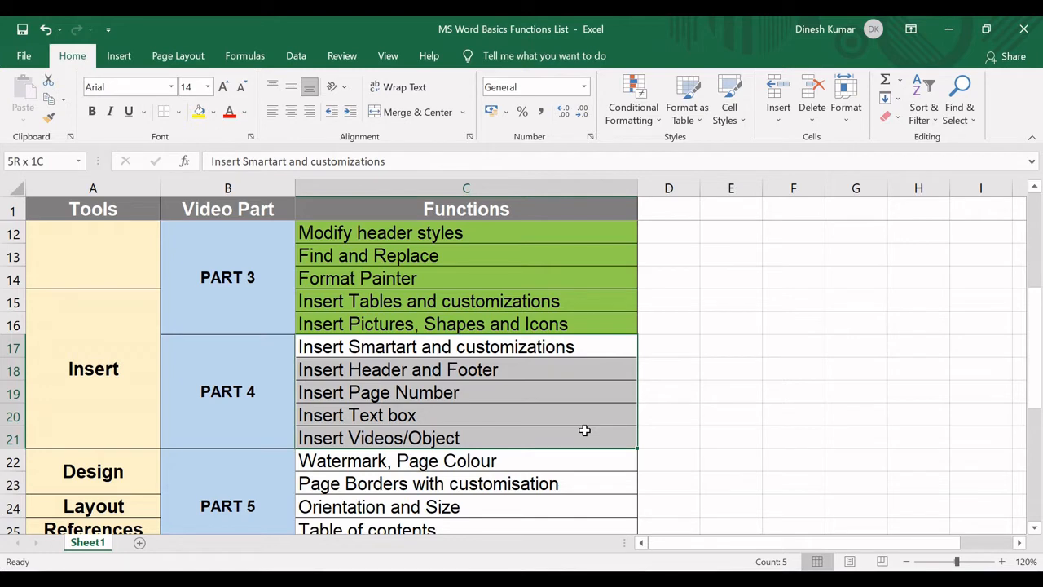
pyautogui.click(480, 345)
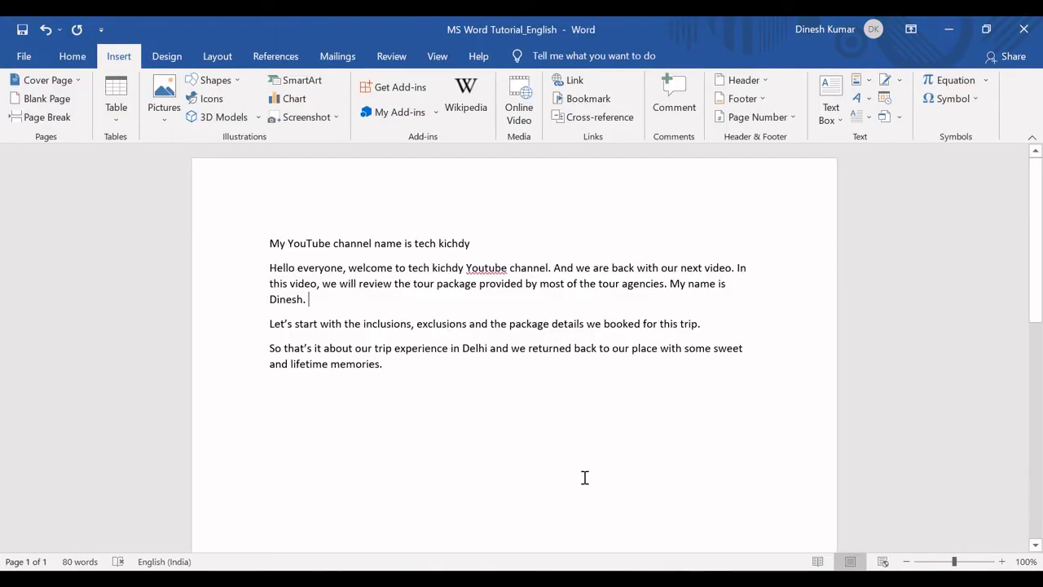
# Step: Switch back to the Word document, add a new line after the last paragraph and open the SmartArt graphic chooser
pyautogui.click(399, 368)
pyautogui.press('Return')
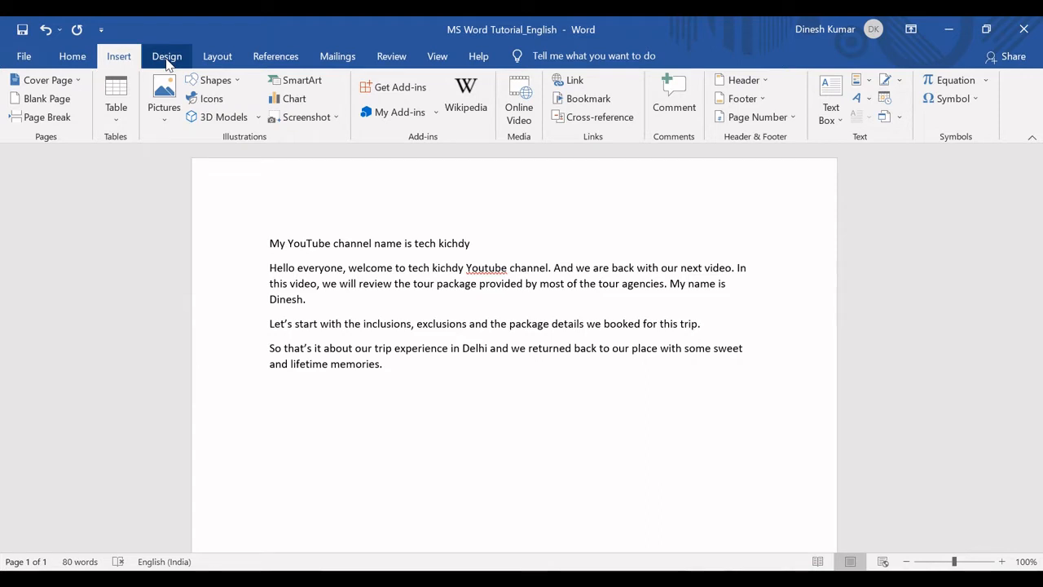
pyautogui.click(89, 65)
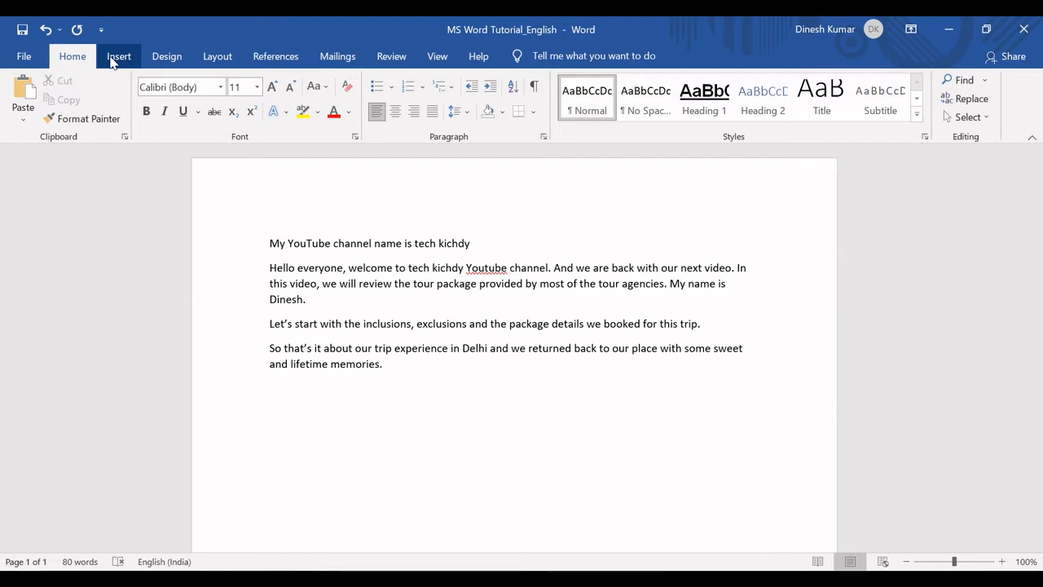
pyautogui.click(118, 57)
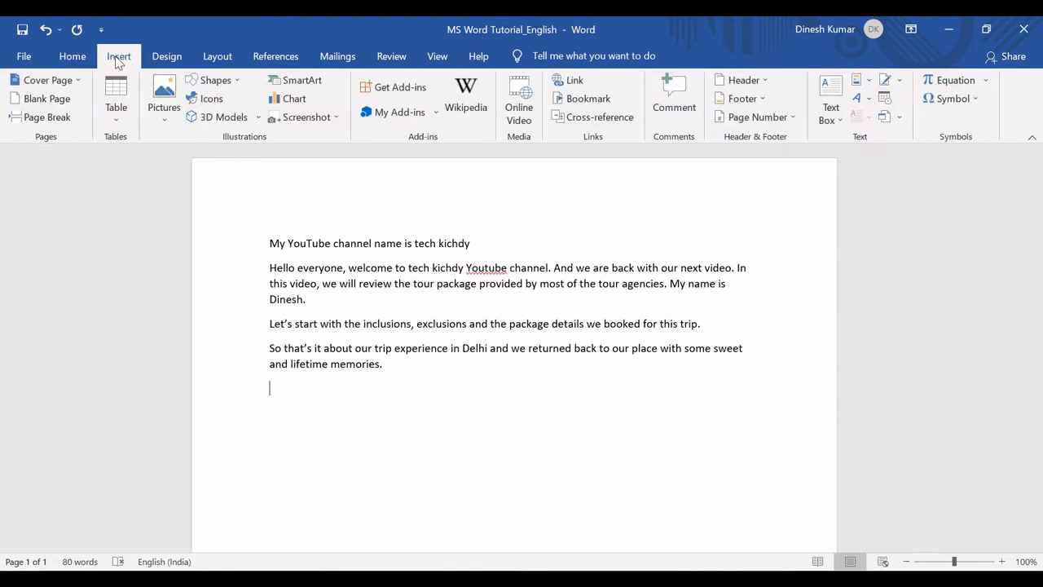
pyautogui.click(316, 84)
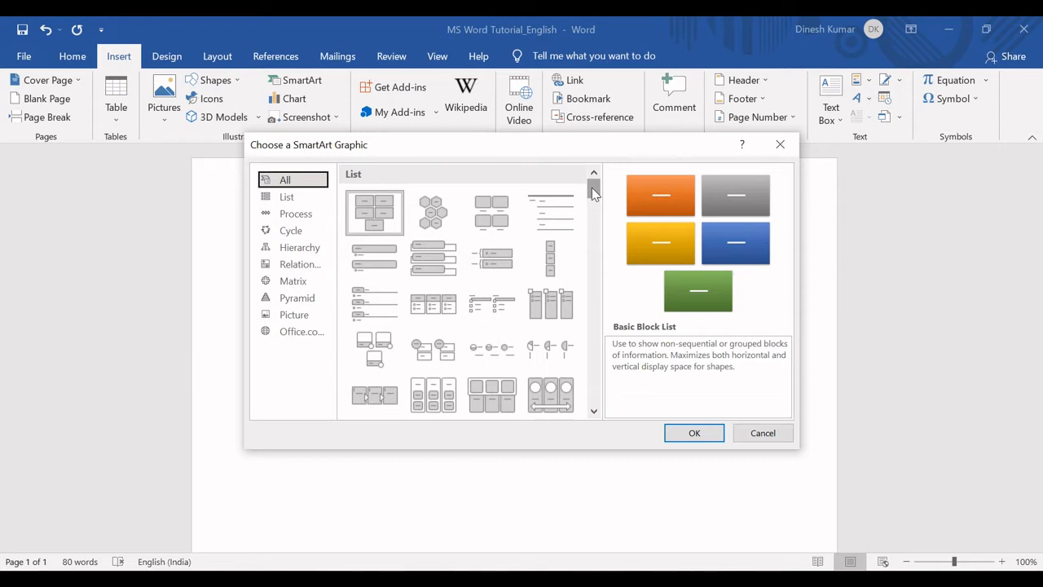
# Step: Look through the SmartArt categories, insert the Basic Process graphic and widen its frame to extend past the text's right margin
pyautogui.scroll(-1, 592, 187)
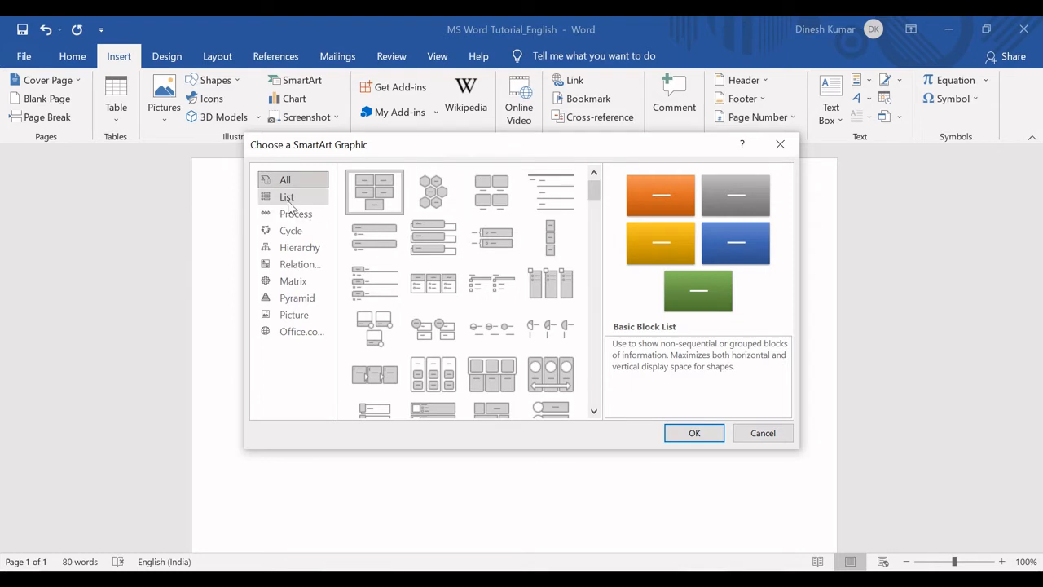
pyautogui.click(288, 201)
pyautogui.click(296, 216)
pyautogui.click(298, 232)
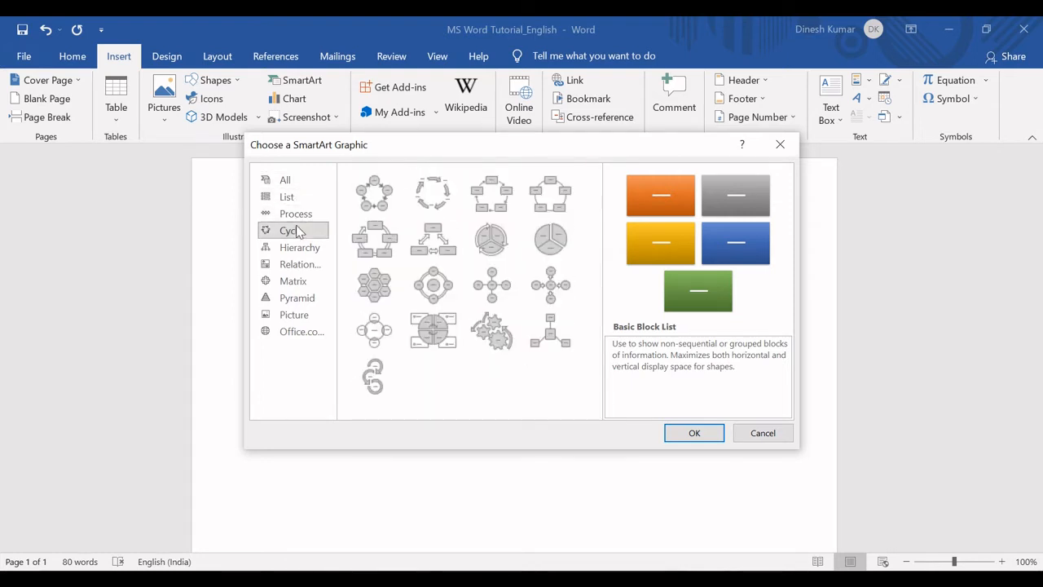
pyautogui.click(302, 247)
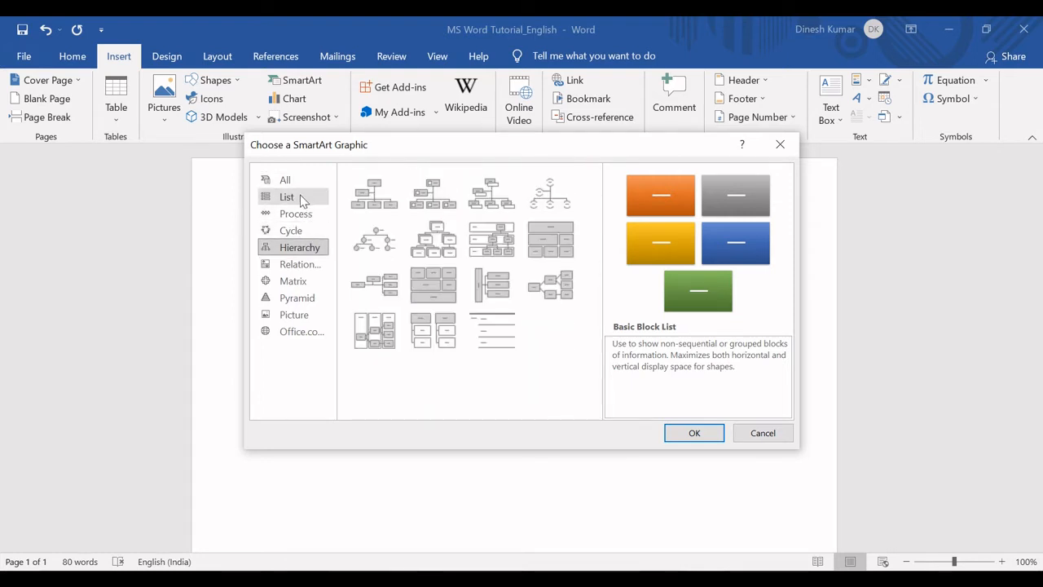
pyautogui.click(302, 200)
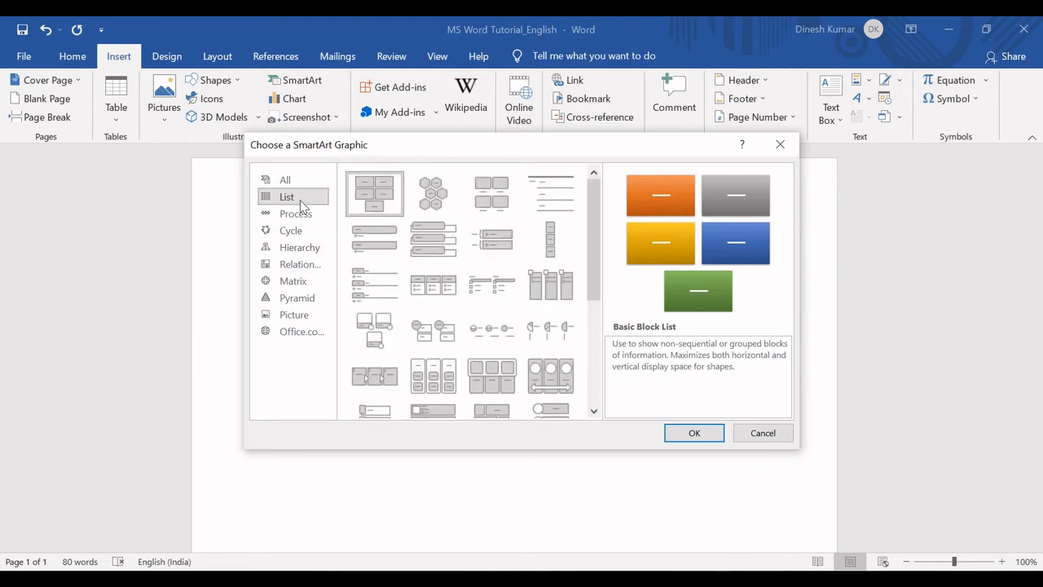
pyautogui.click(301, 214)
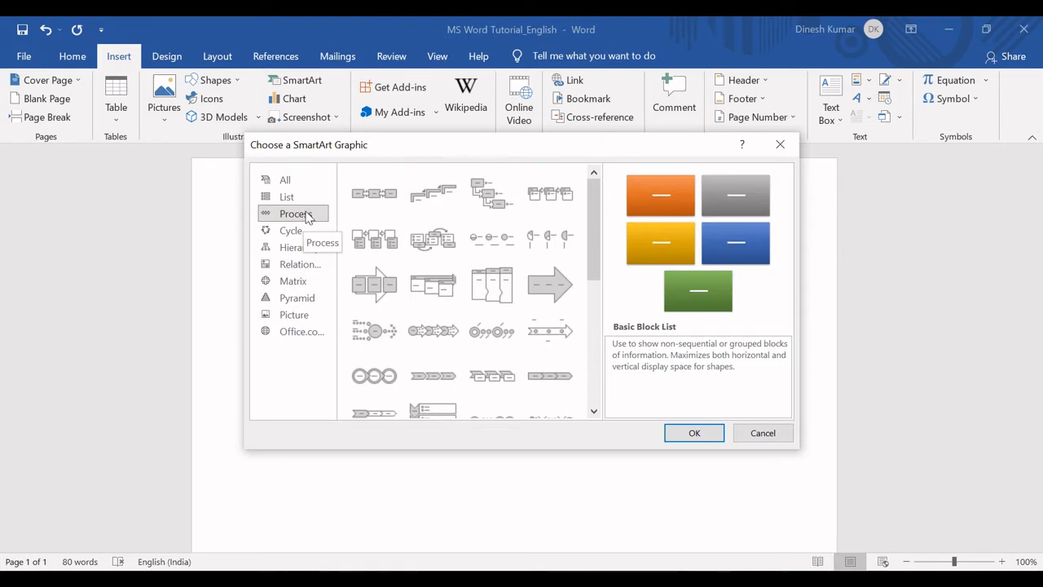
pyautogui.doubleClick(371, 199)
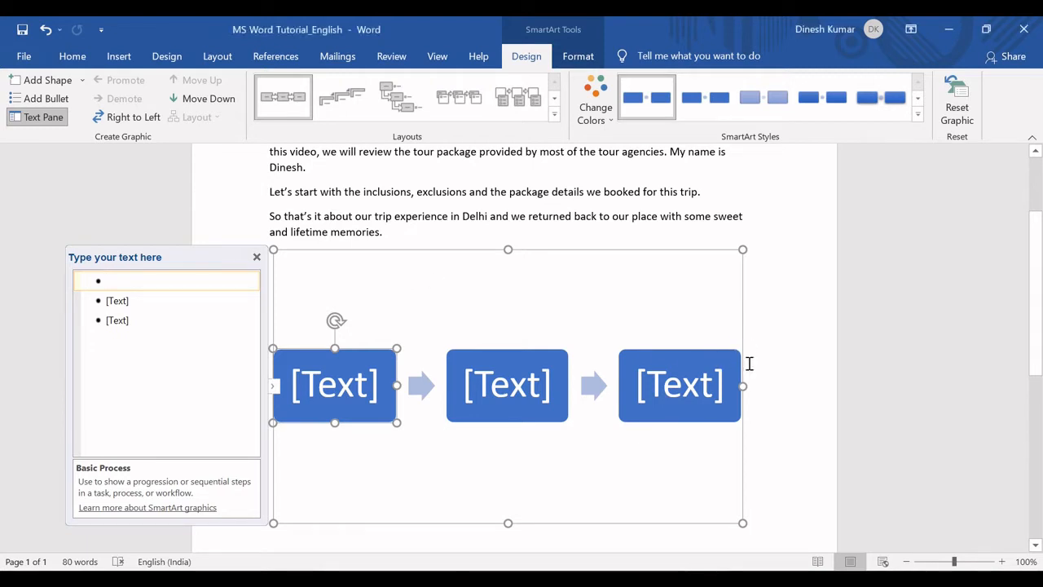
pyautogui.moveTo(743, 381); pyautogui.dragTo(793, 383)
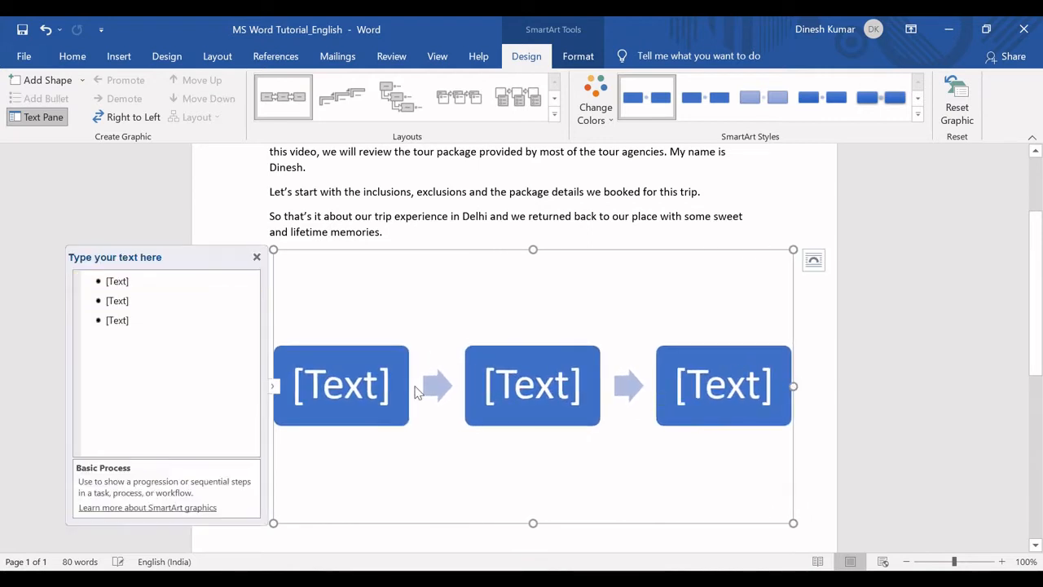
# Step: Fill the three process boxes with the texts "Tech KIchdy", "MS Word" and "Tutorial" in order
pyautogui.click(342, 389)
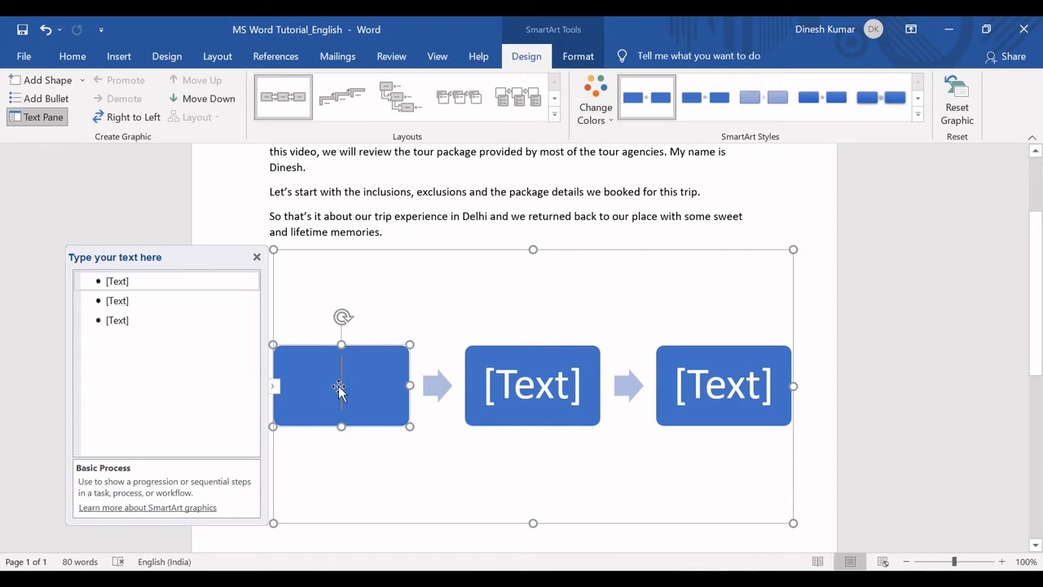
pyautogui.write('Tech Kl')
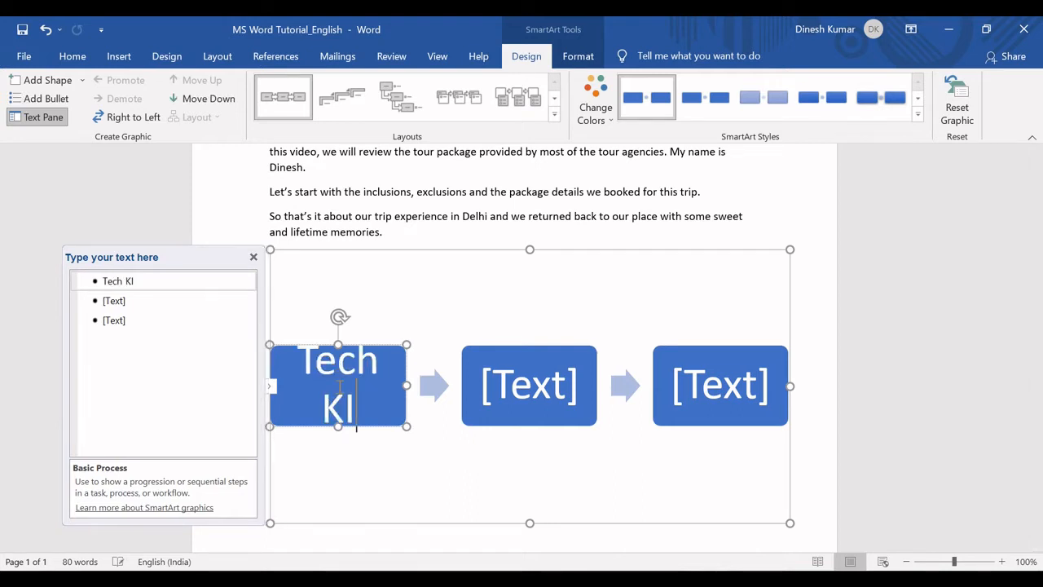
pyautogui.write('chdy')
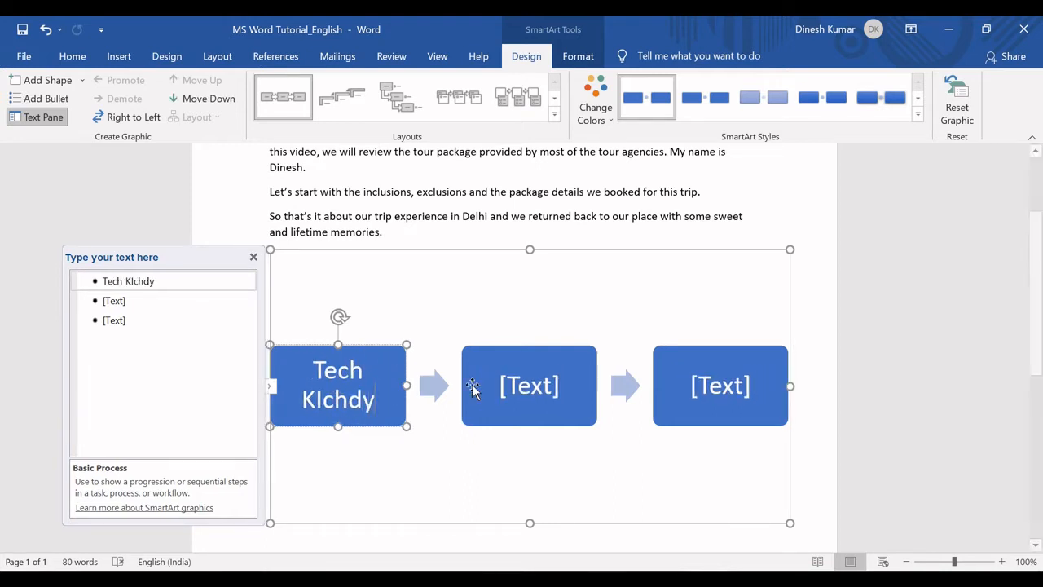
pyautogui.click(540, 389)
pyautogui.write('MS')
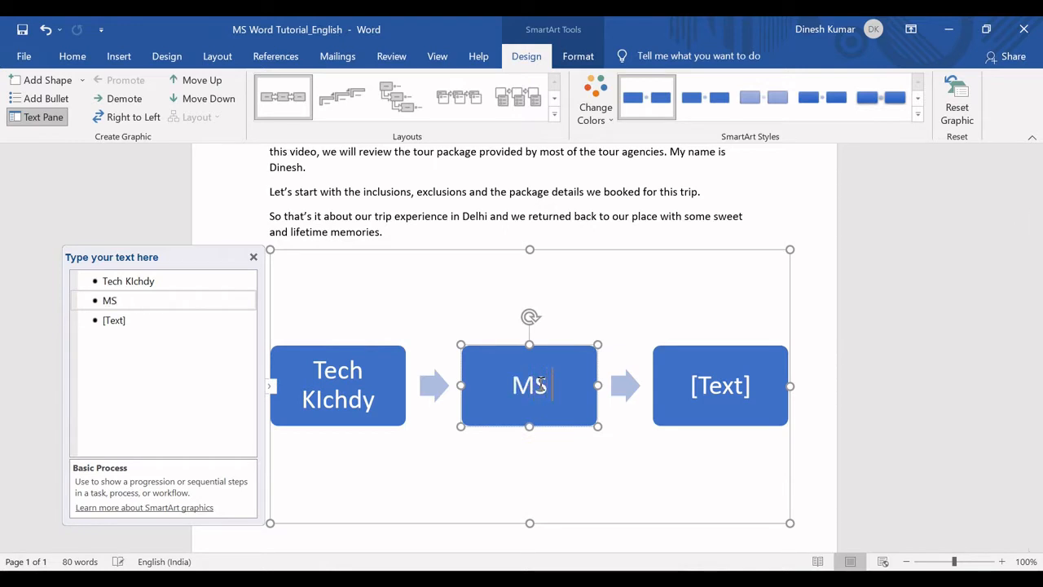
pyautogui.write(' Word')
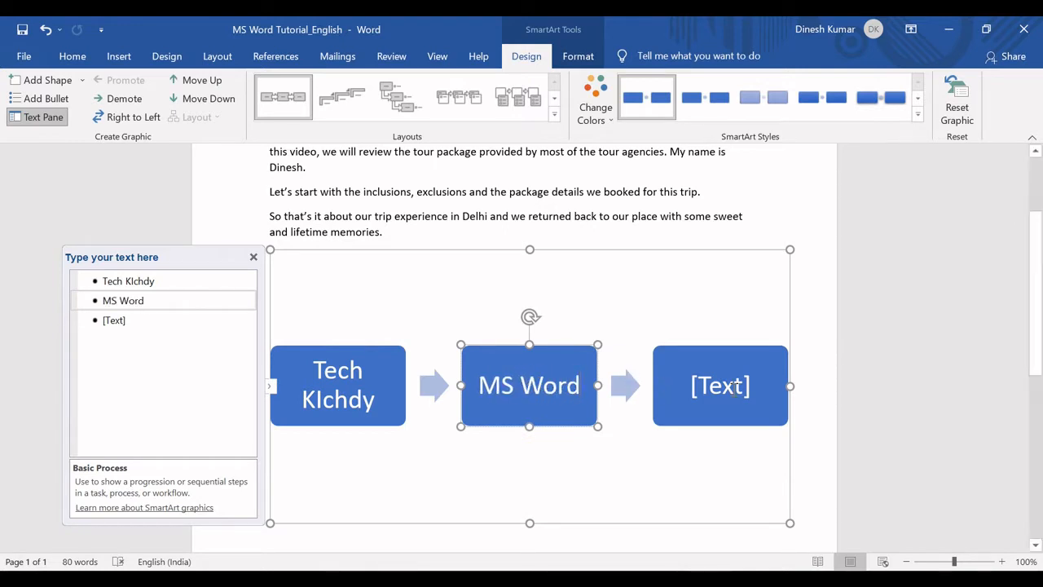
pyautogui.click(736, 390)
pyautogui.write('Tur')
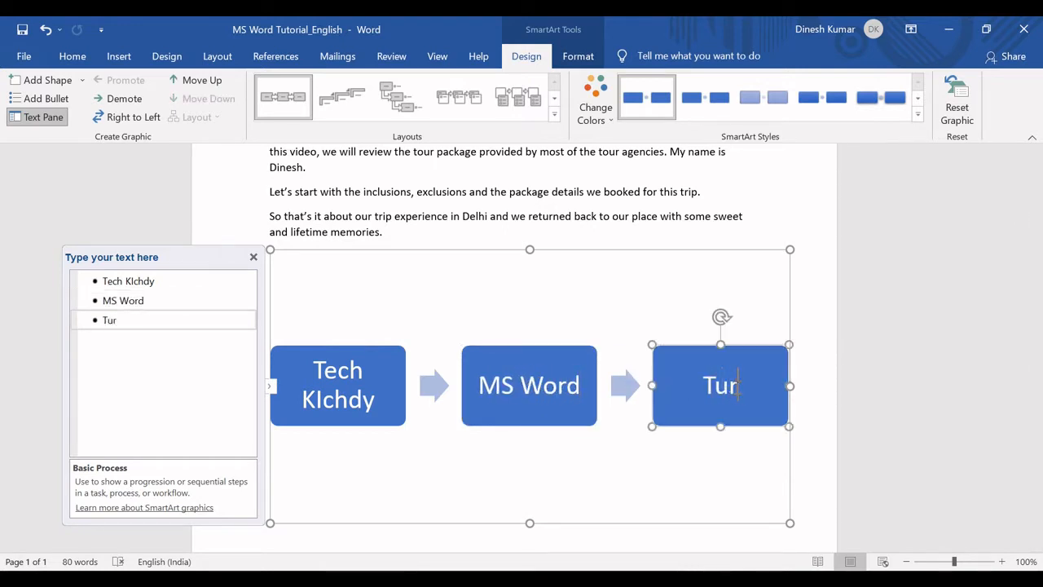
pyautogui.press('BackSpace')
pyautogui.write('torial')
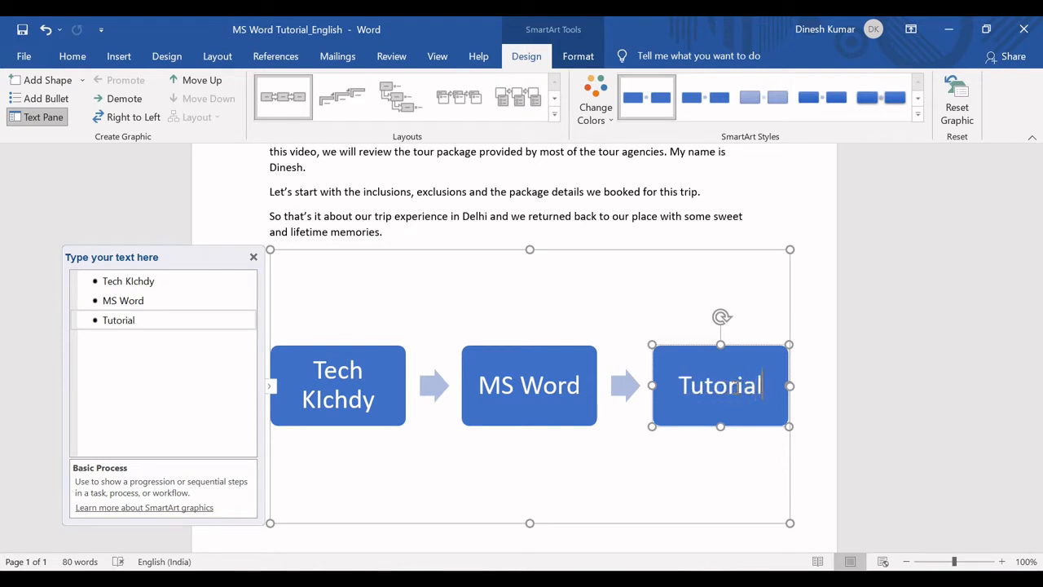
# Step: Add four more shapes to the end of the SmartArt process
pyautogui.click(580, 526)
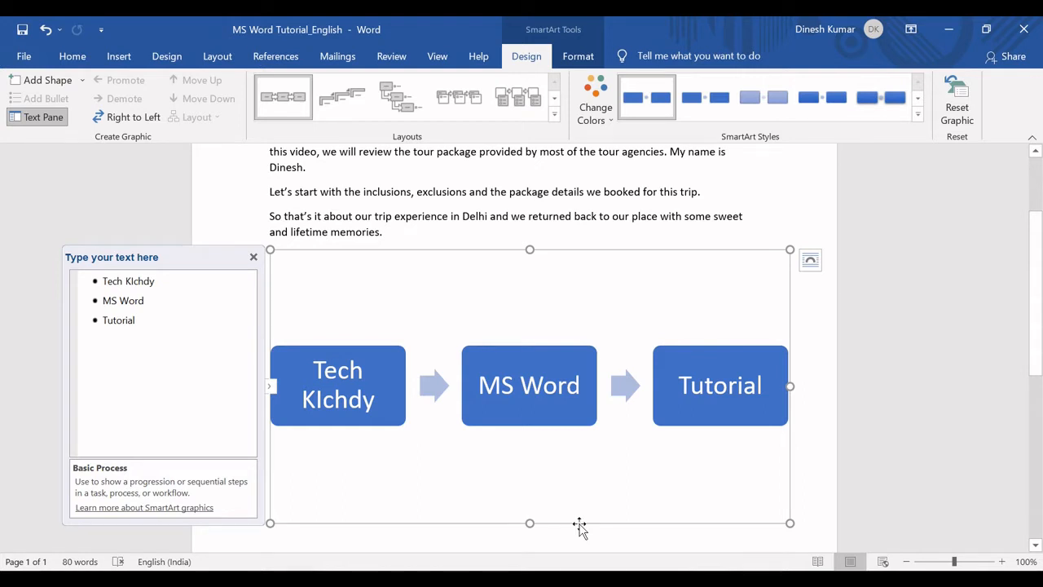
pyautogui.click(45, 81)
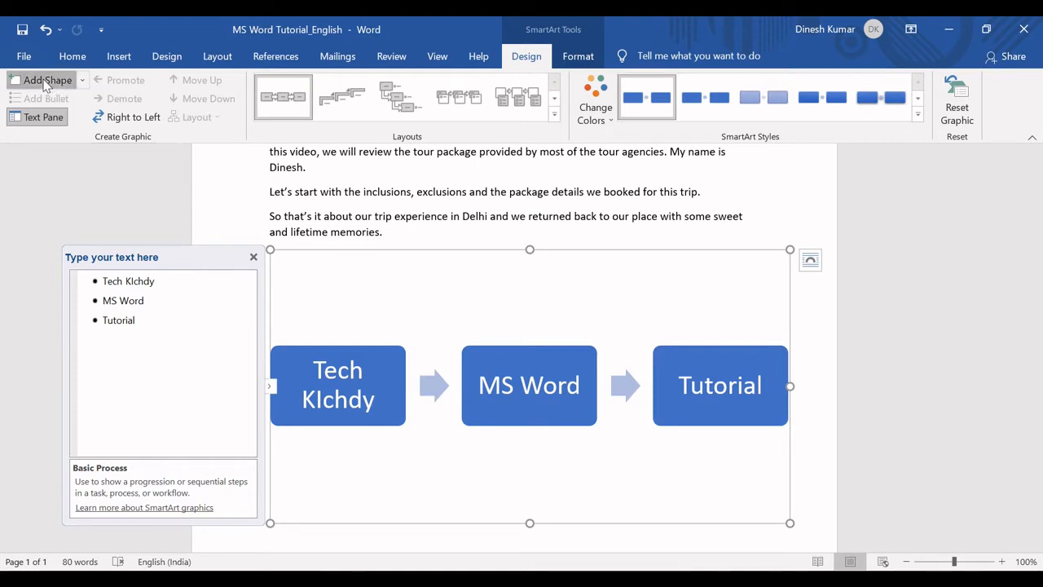
pyautogui.click(44, 81)
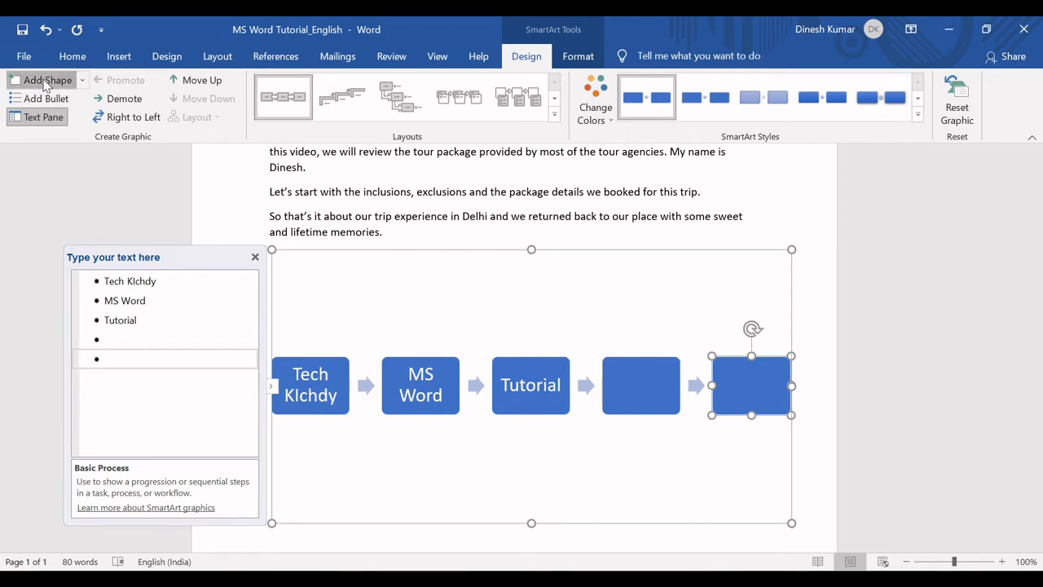
pyautogui.click(45, 82)
pyautogui.click(45, 82)
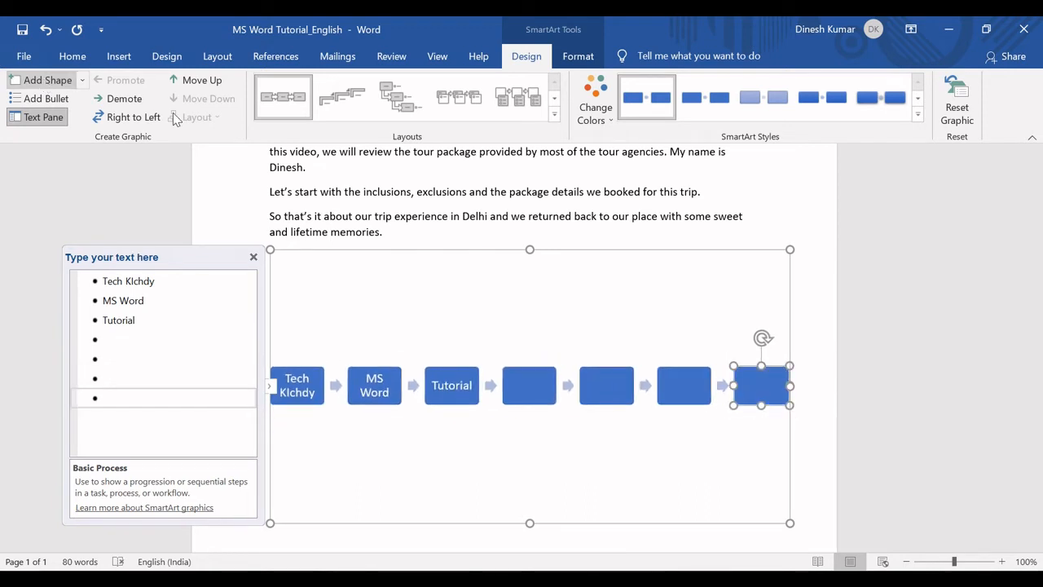
# Step: Label the fourth process box "Training" and the fifth "Beginner"
pyautogui.click(526, 392)
pyautogui.write('Training')
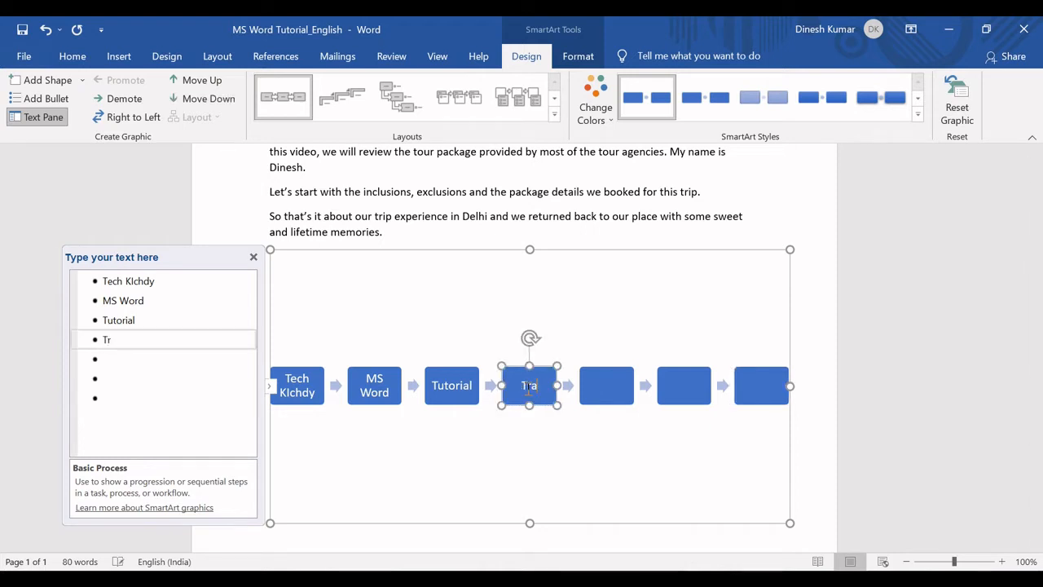
pyautogui.click(627, 388)
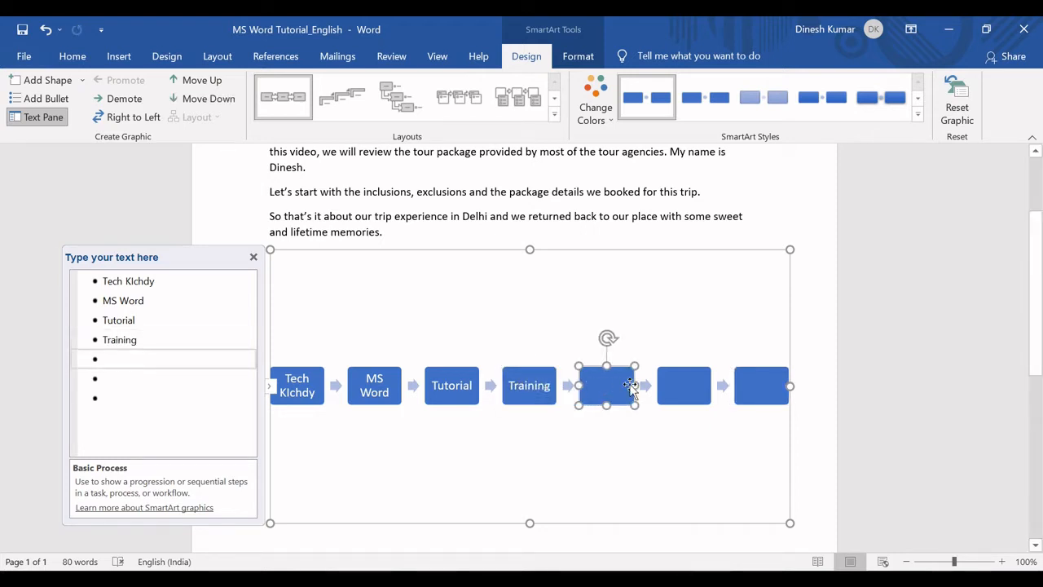
pyautogui.write('Begoin')
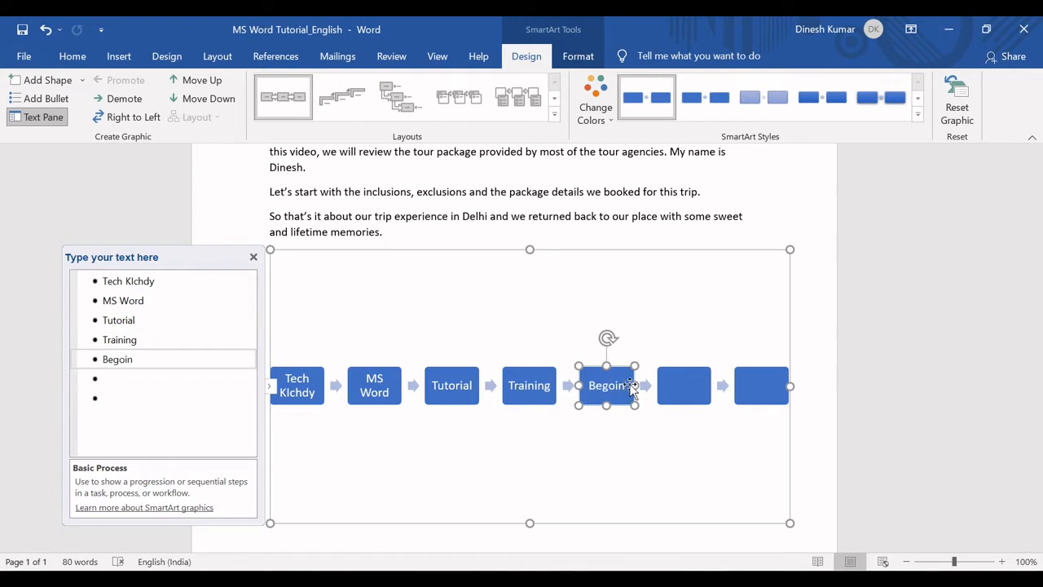
pyautogui.press('BackSpace')
pyautogui.press('BackSpace')
pyautogui.write('inner')
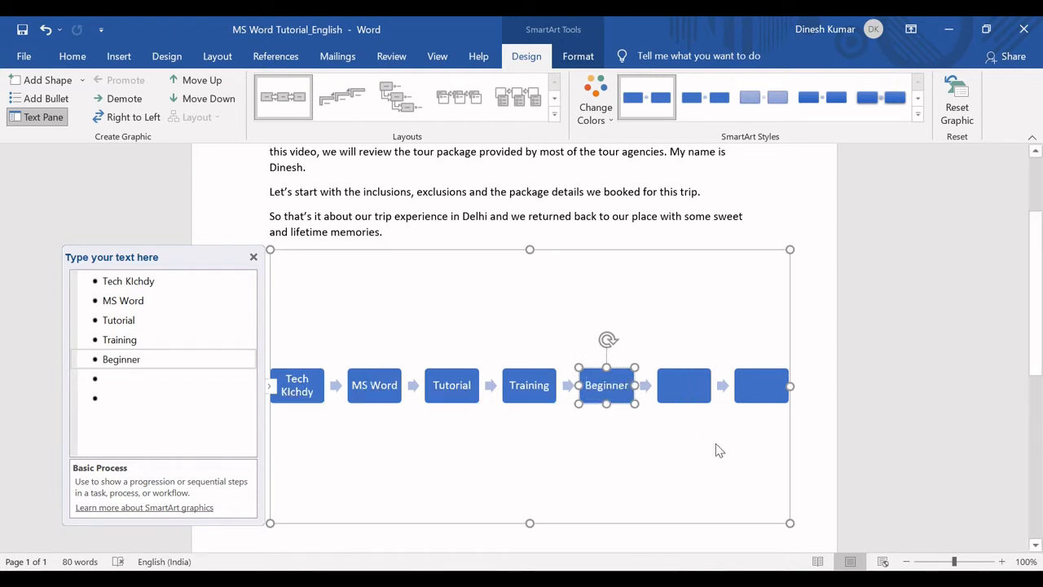
pyautogui.click(690, 383)
# Step: Apply the second 3-D SmartArt style to the whole process graphic
pyautogui.click(650, 525)
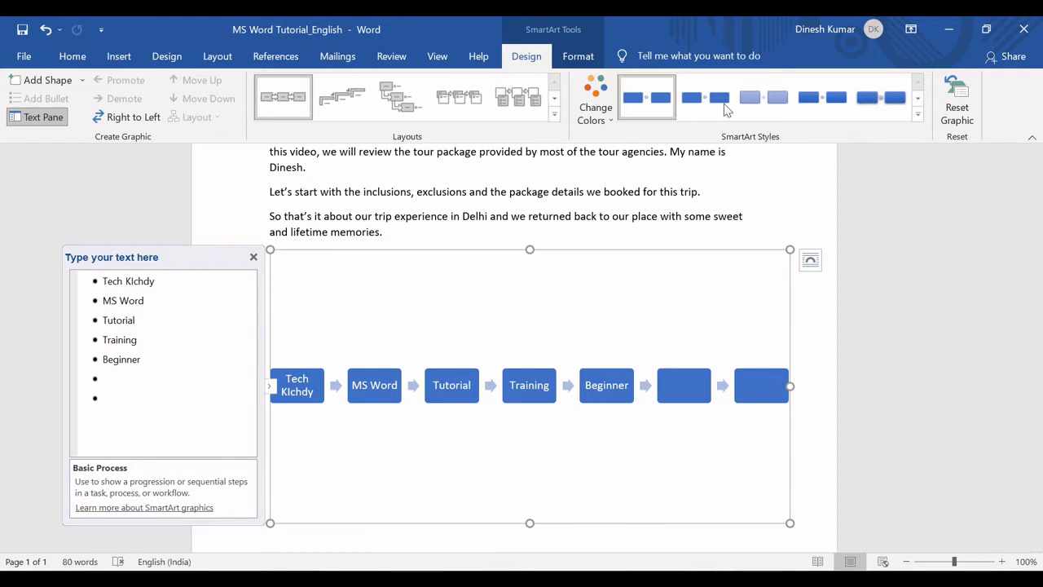
pyautogui.click(917, 115)
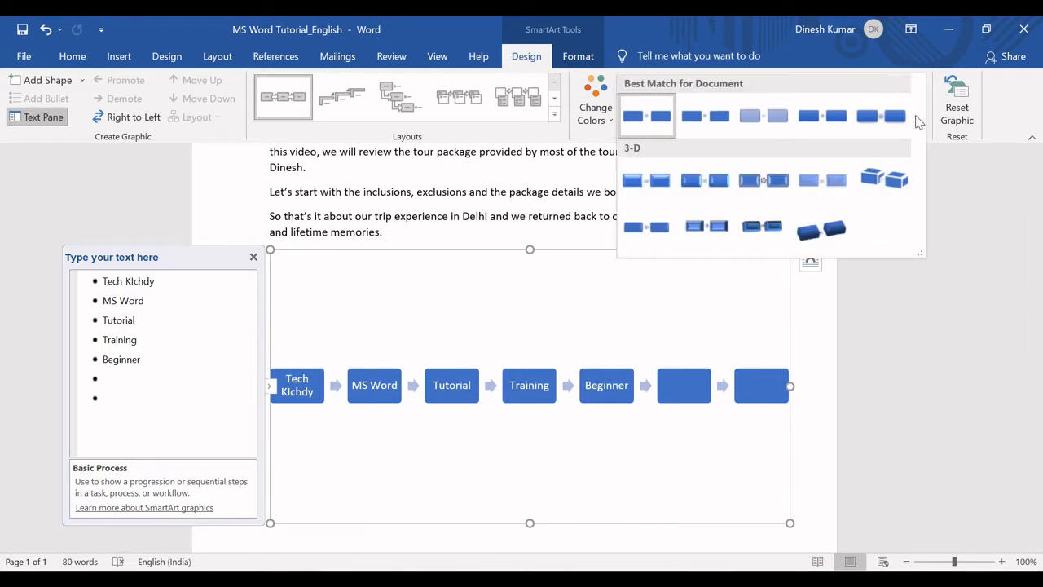
pyautogui.click(701, 183)
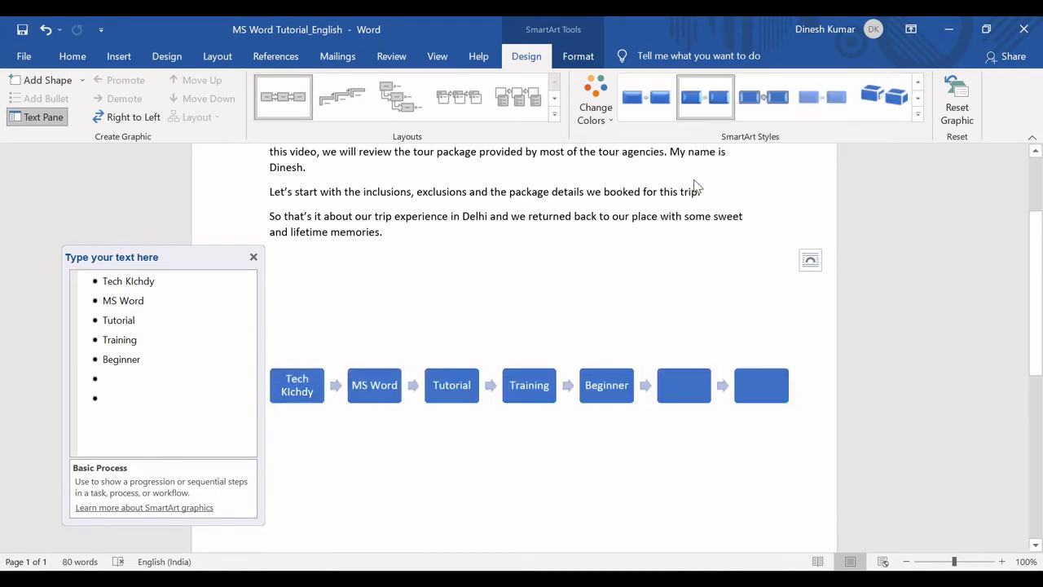
# Step: Try the first Colorful and first Accent 1 color variations on the SmartArt process, and return it to the second Accent 1 variation
pyautogui.click(606, 120)
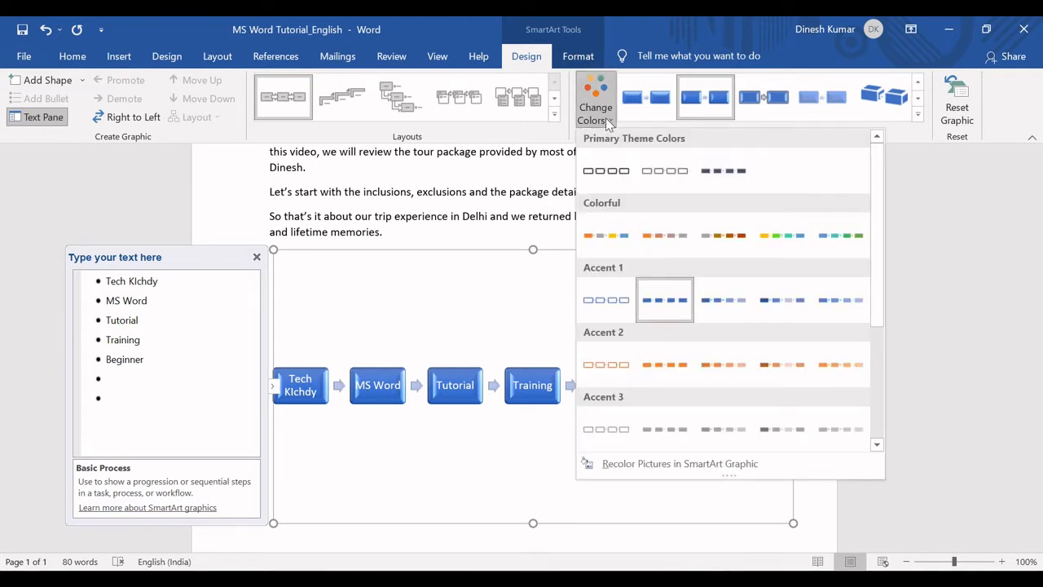
pyautogui.click(607, 237)
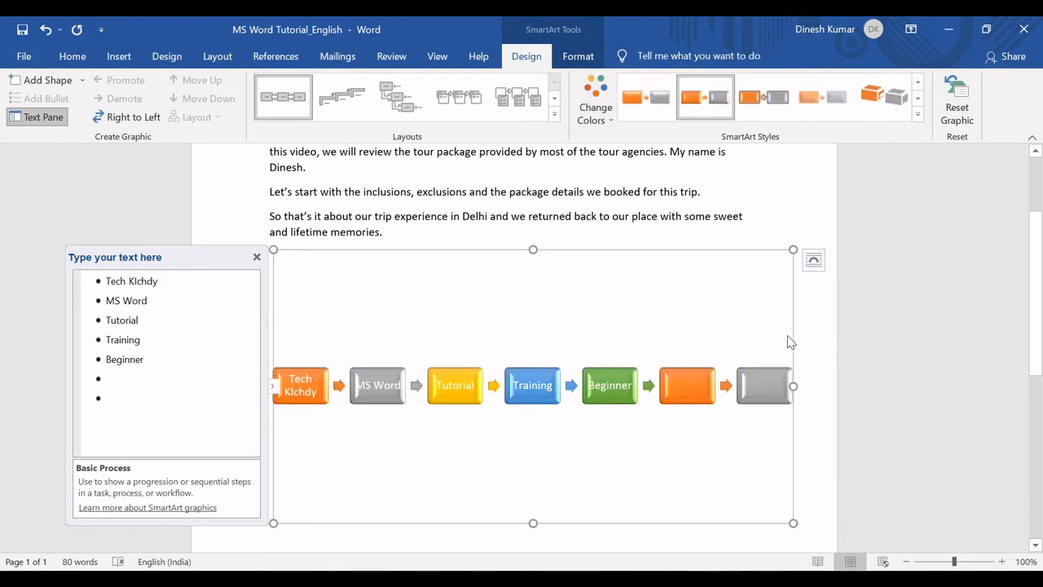
pyautogui.click(598, 119)
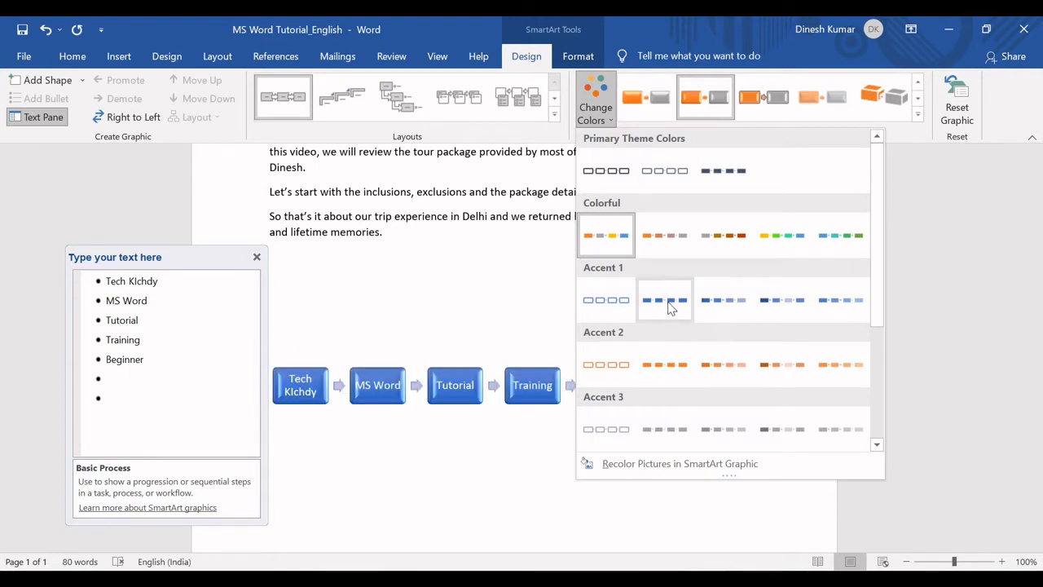
pyautogui.click(611, 299)
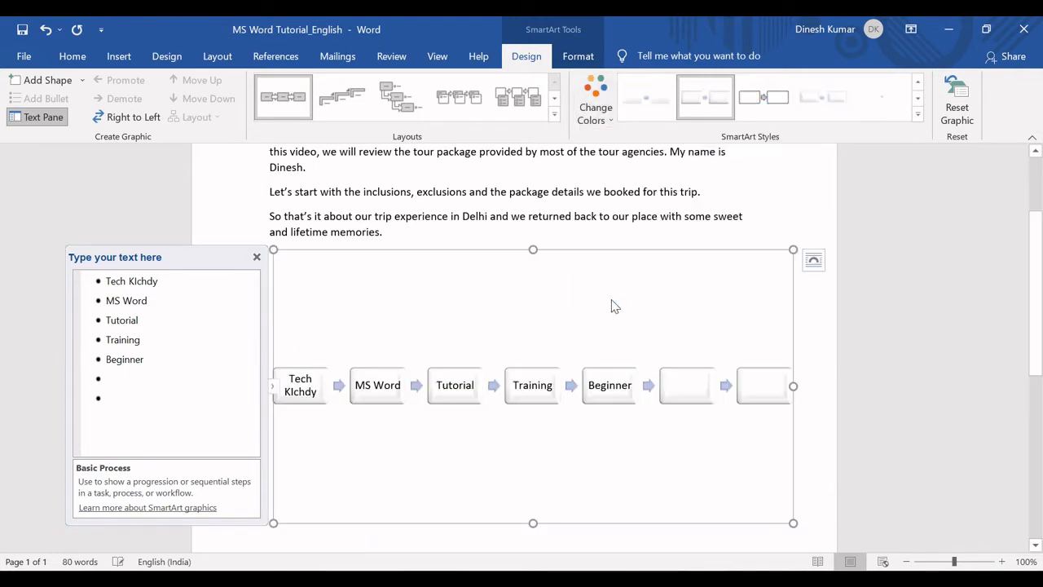
pyautogui.click(608, 114)
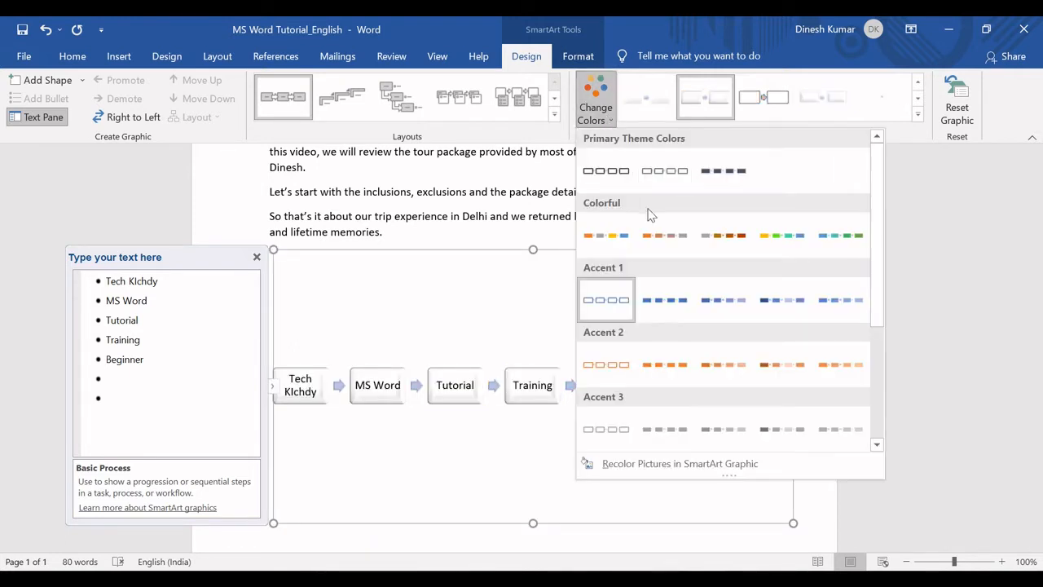
pyautogui.click(667, 300)
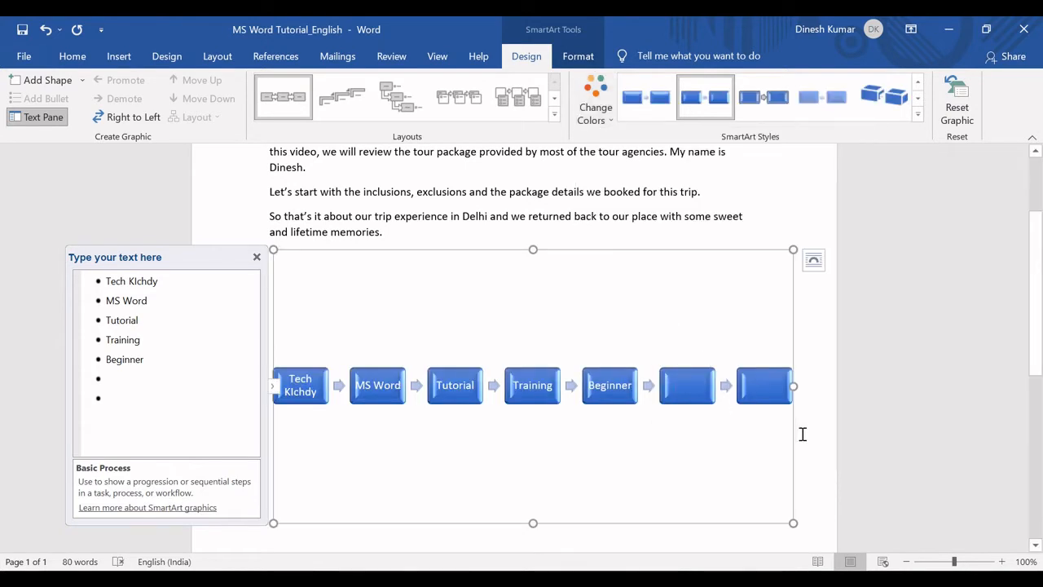
# Step: Shrink the SmartArt frame to about half its height from its lower edge, and delete the whole graphic from the document
pyautogui.click(808, 453)
pyautogui.click(599, 410)
pyautogui.moveTo(533, 521); pyautogui.dragTo(489, 386)
pyautogui.click(485, 412)
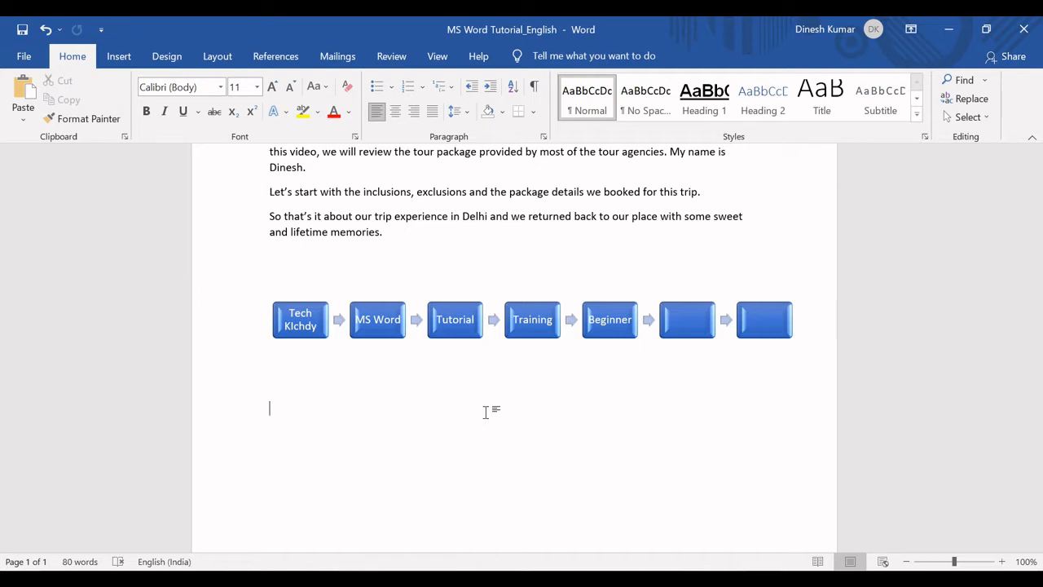
pyautogui.click(380, 377)
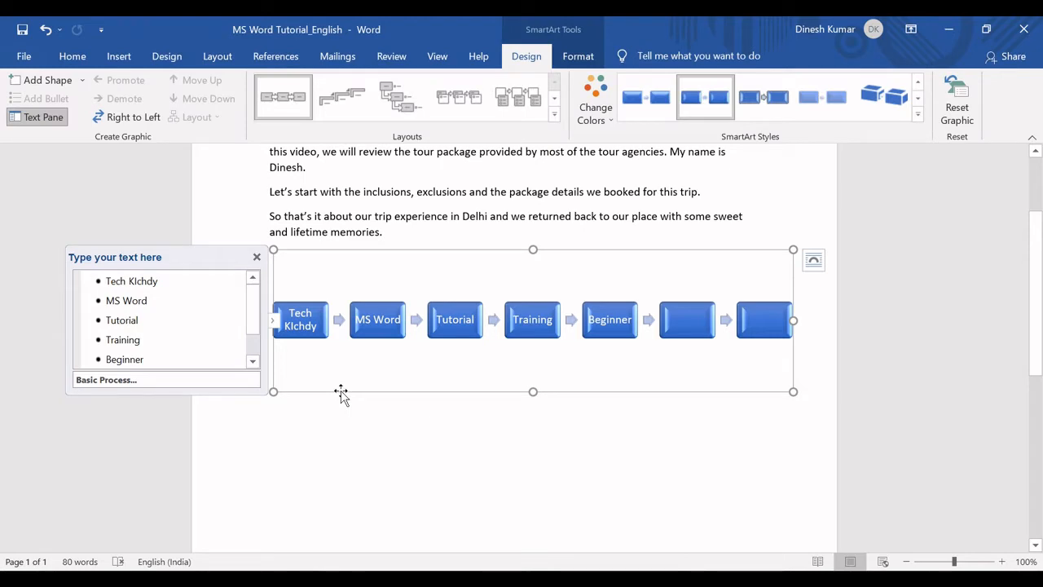
pyautogui.press('Delete')
# Step: Switch to the Excel functions list and fill the "Insert Smartart and customizations" cell with standard light green
pyautogui.hotkey('alt', 'Tab')
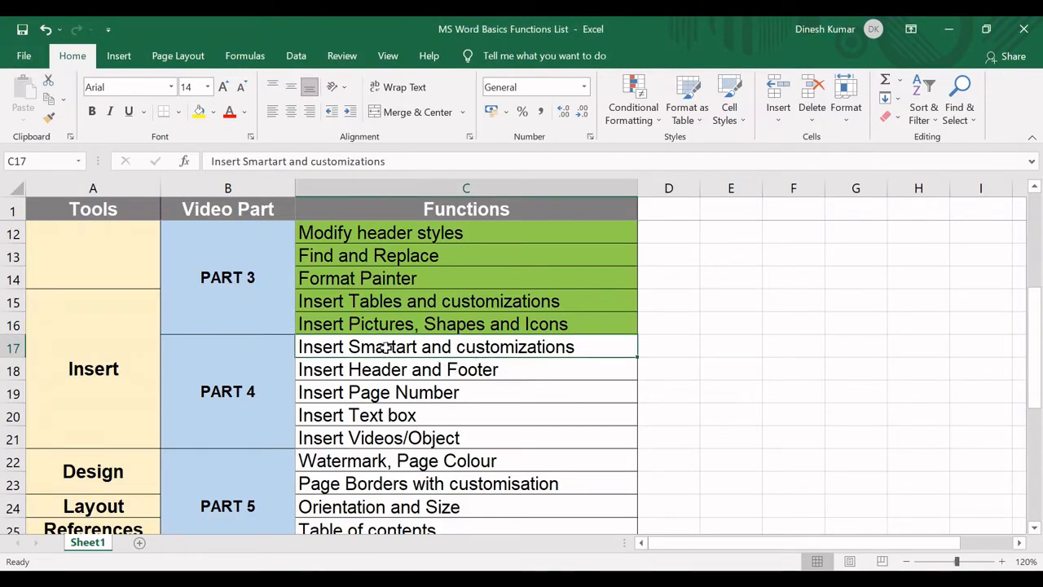
pyautogui.click(212, 112)
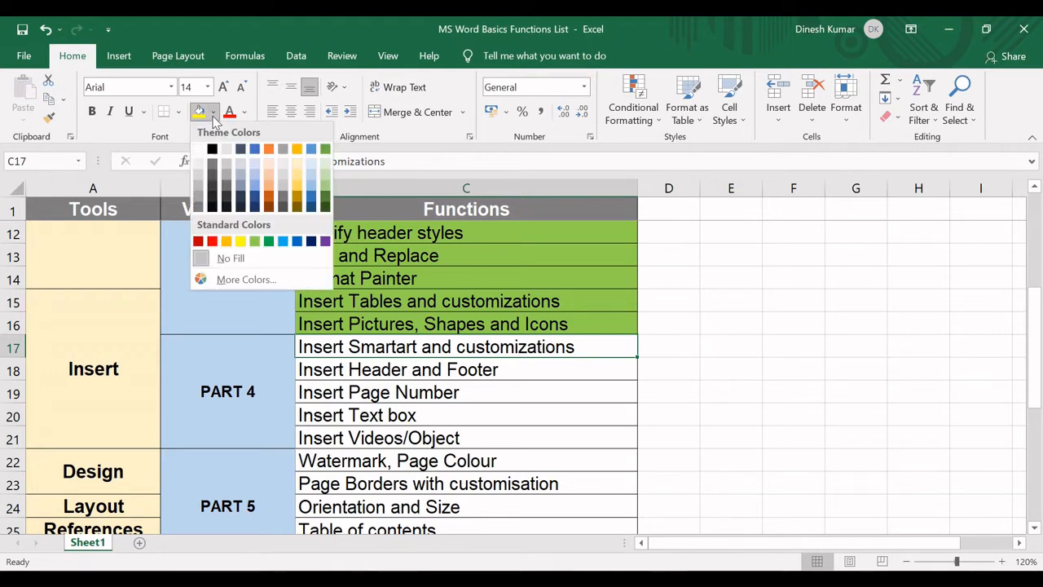
pyautogui.click(255, 240)
pyautogui.click(389, 370)
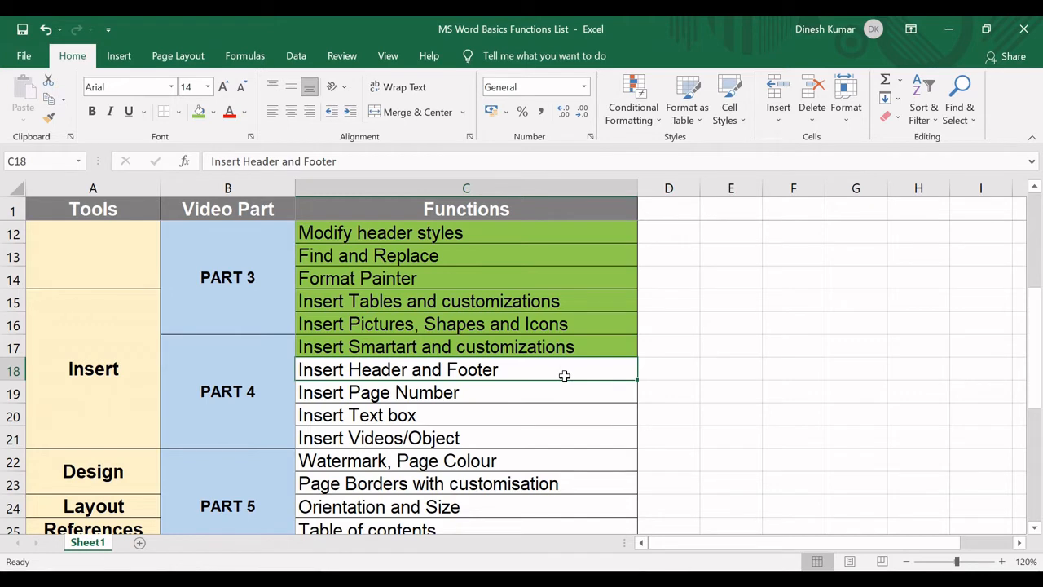
# Step: Switch back to Word and insert the built-in Blank (Three Columns) header into the document
pyautogui.hotkey('alt', 'Tab')
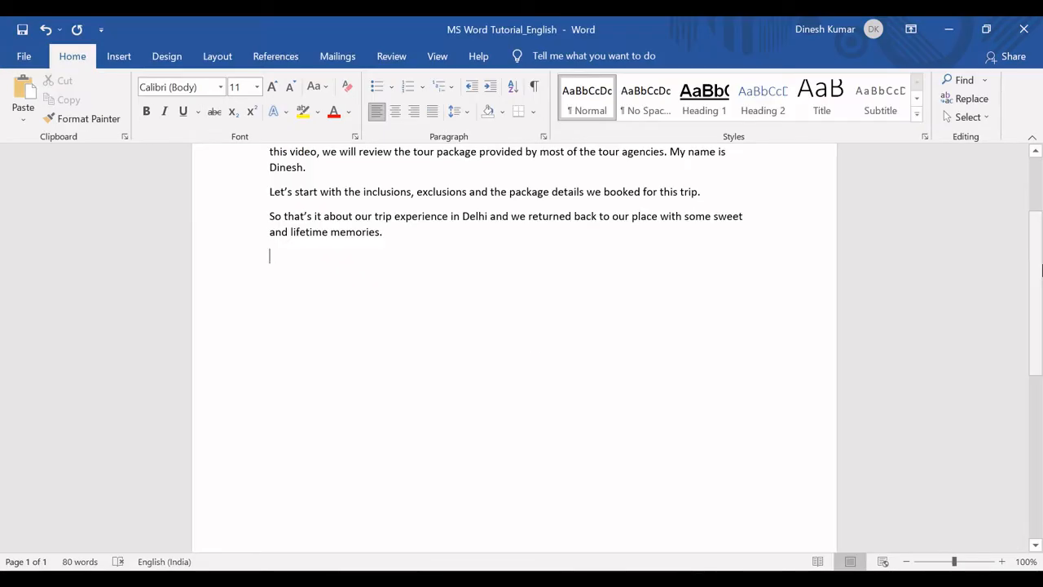
pyautogui.moveTo(1040, 269); pyautogui.dragTo(1034, 172)
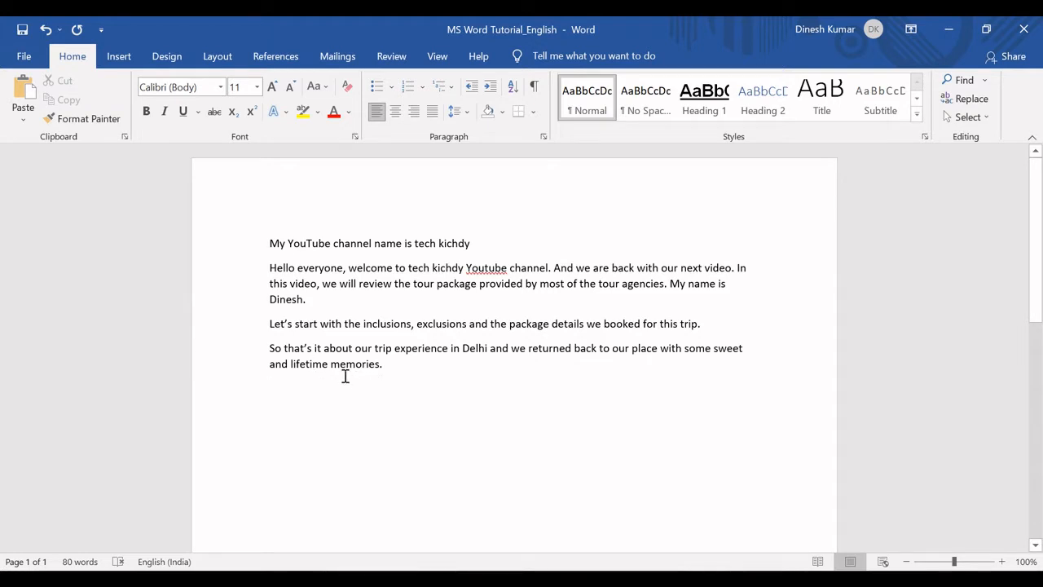
pyautogui.click(119, 56)
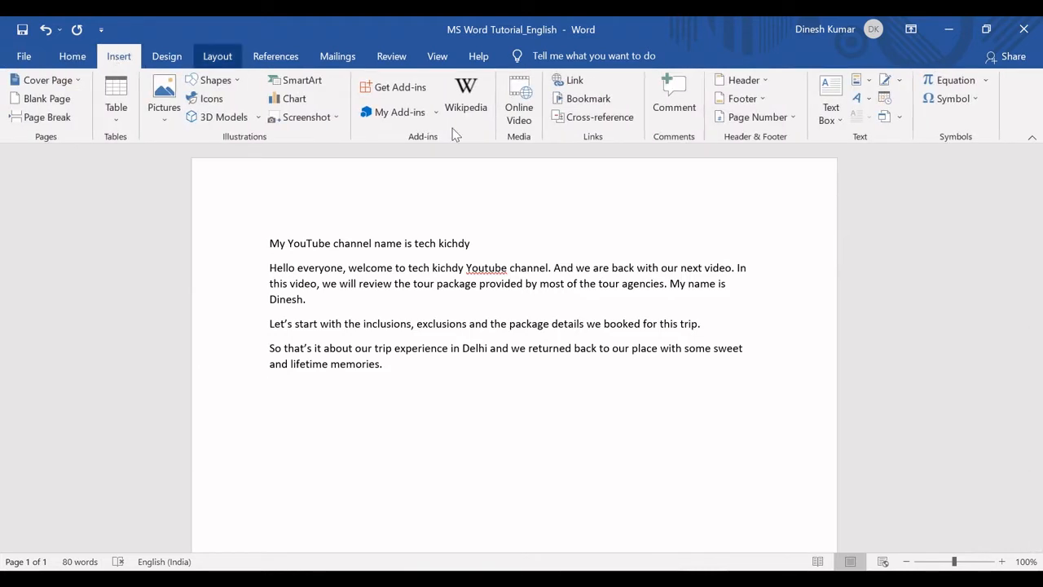
pyautogui.click(764, 81)
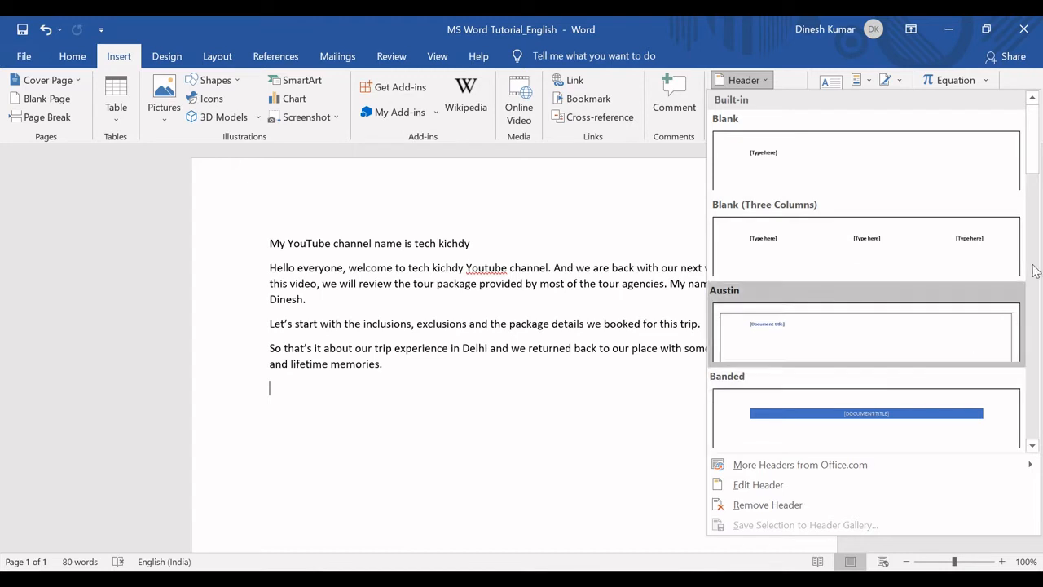
pyautogui.moveTo(1038, 137); pyautogui.dragTo(1039, 186)
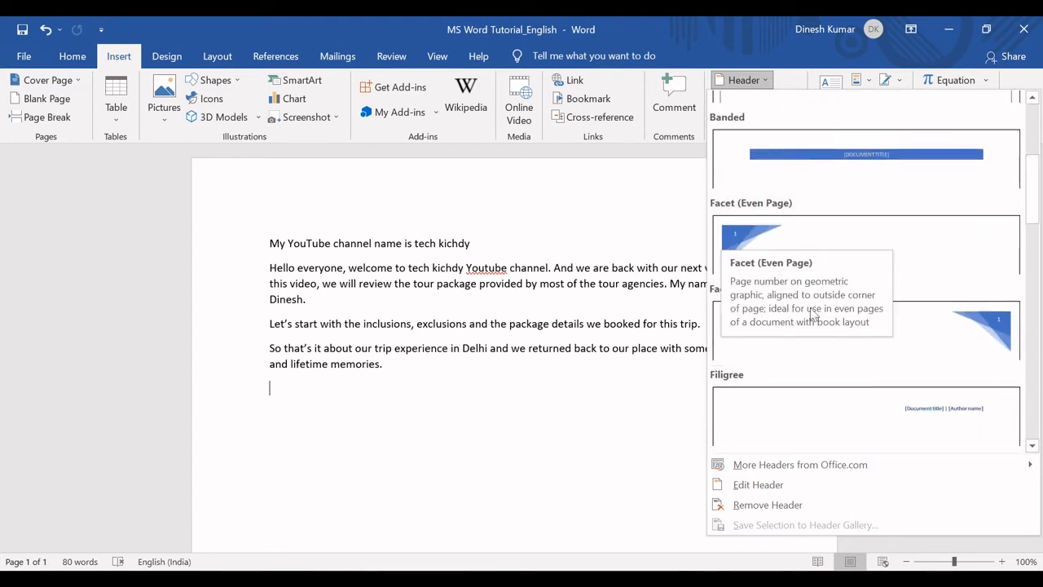
pyautogui.moveTo(1034, 193); pyautogui.dragTo(1032, 146)
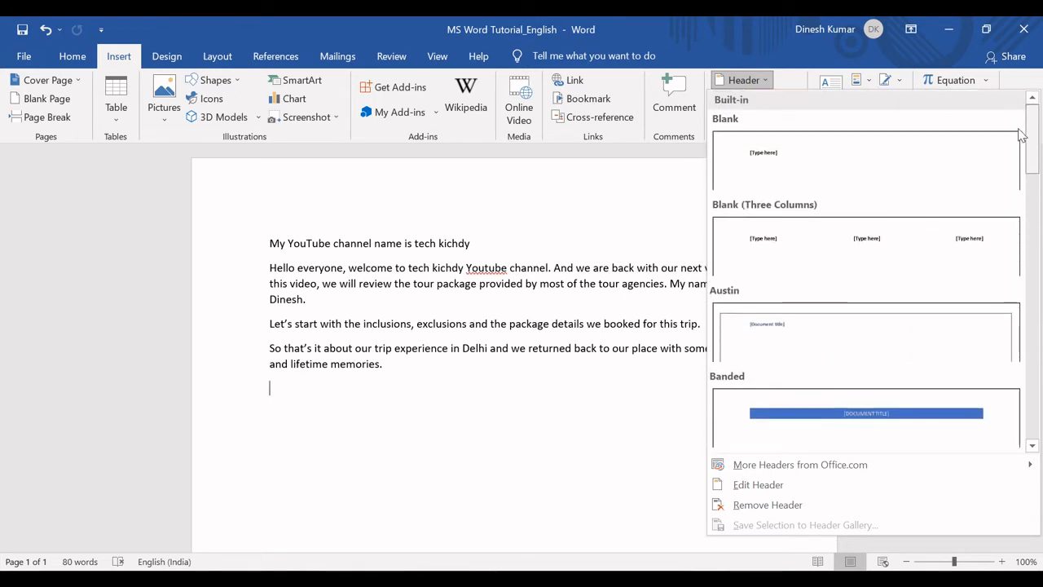
pyautogui.click(807, 241)
# Step: Replace the right-hand header placeholder with the text "Microsoft Certified"
pyautogui.click(289, 205)
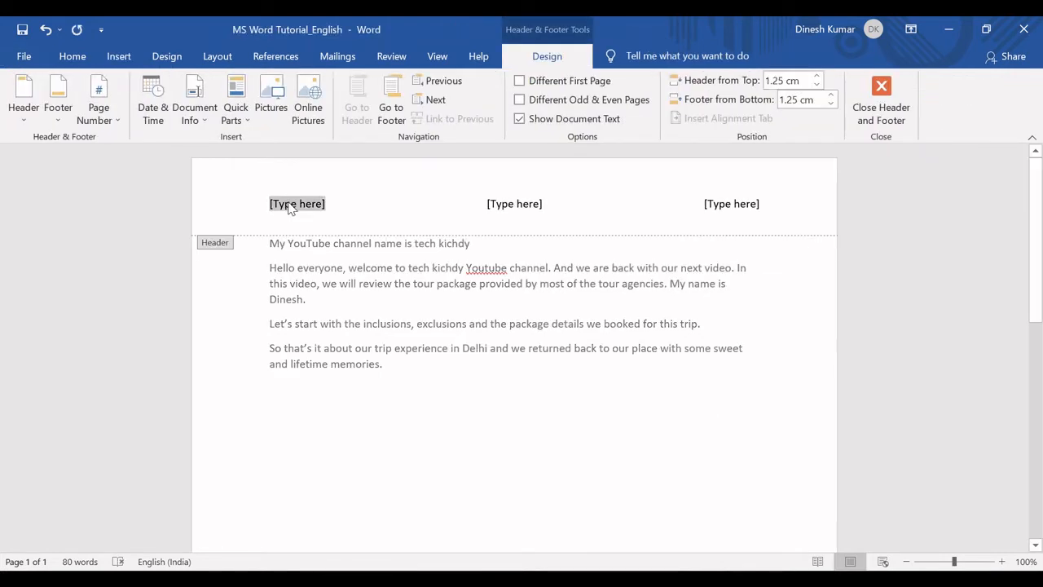
pyautogui.click(520, 205)
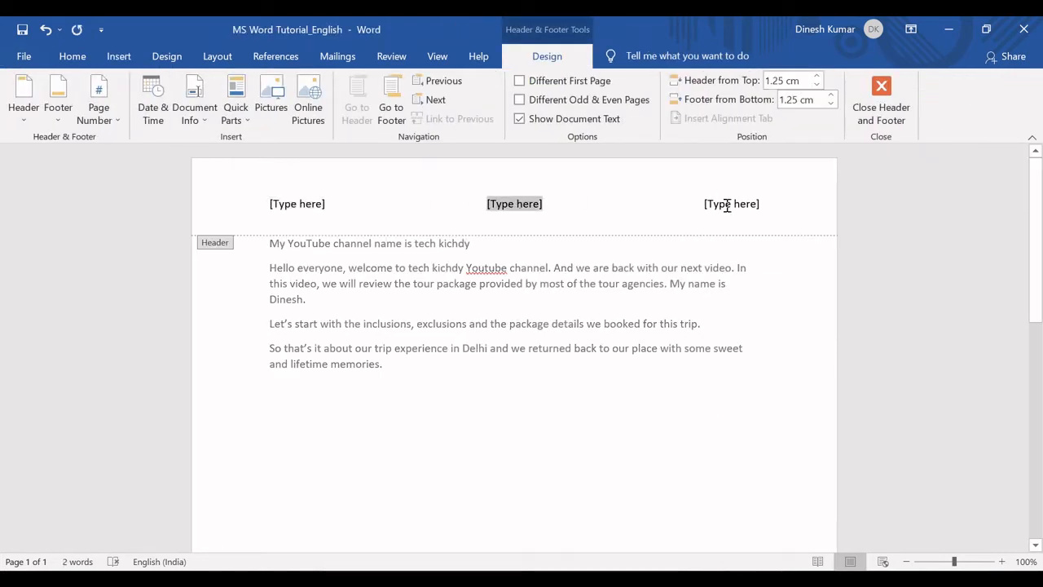
pyautogui.click(728, 207)
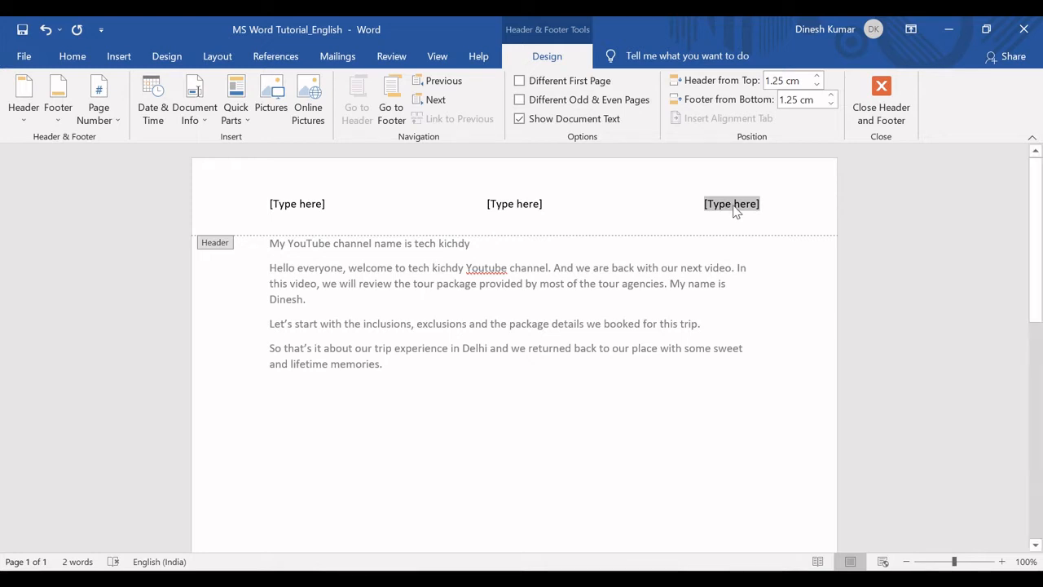
pyautogui.write('MI')
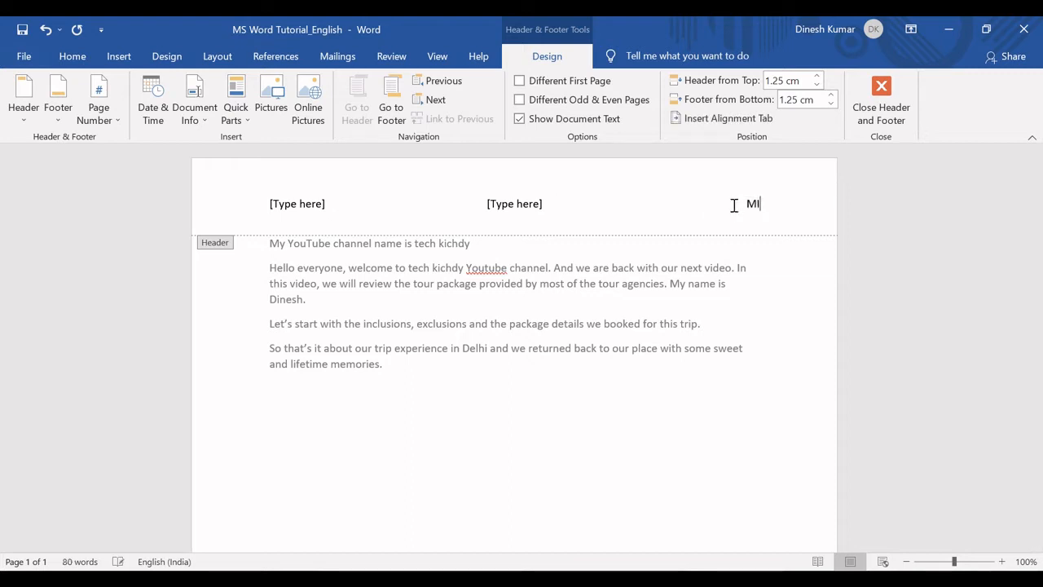
pyautogui.press('BackSpace')
pyautogui.write('icrosoft Certified')
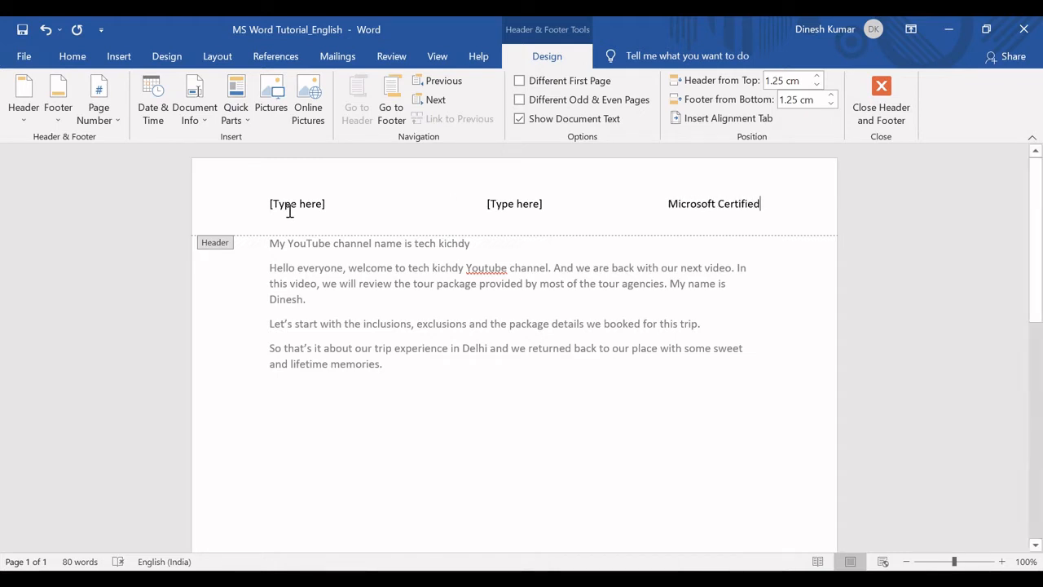
# Step: Enter "Java Developer" in the left-hand header placeholder and the person's first name in the middle one
pyautogui.click(290, 210)
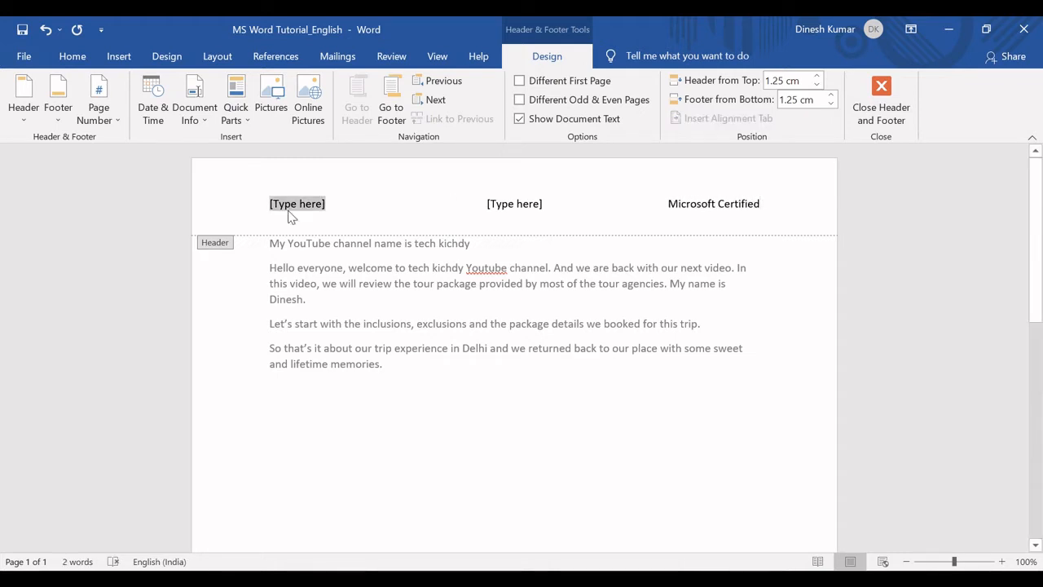
pyautogui.write('Jave Devel')
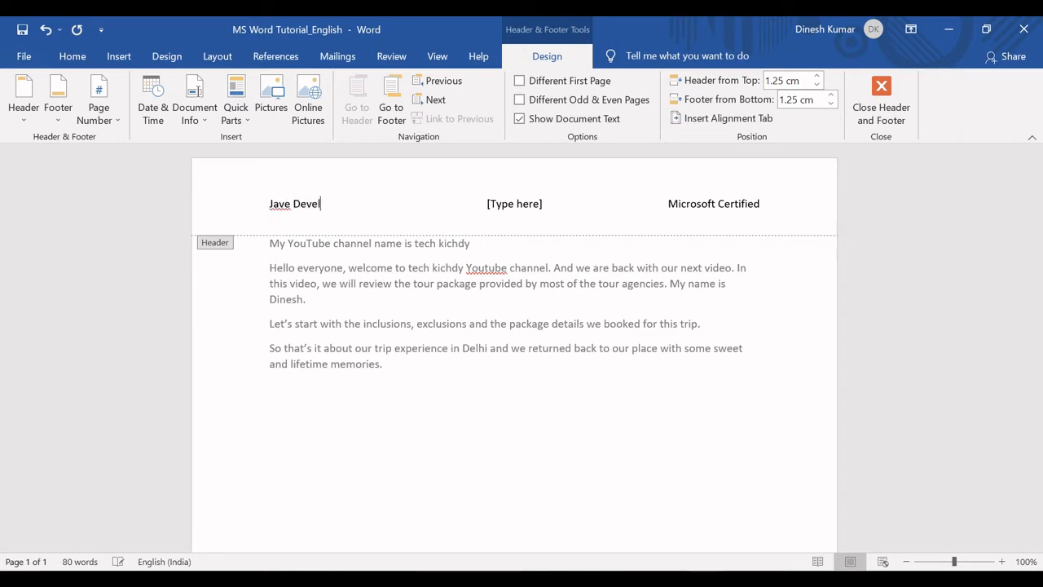
pyautogui.write('oper')
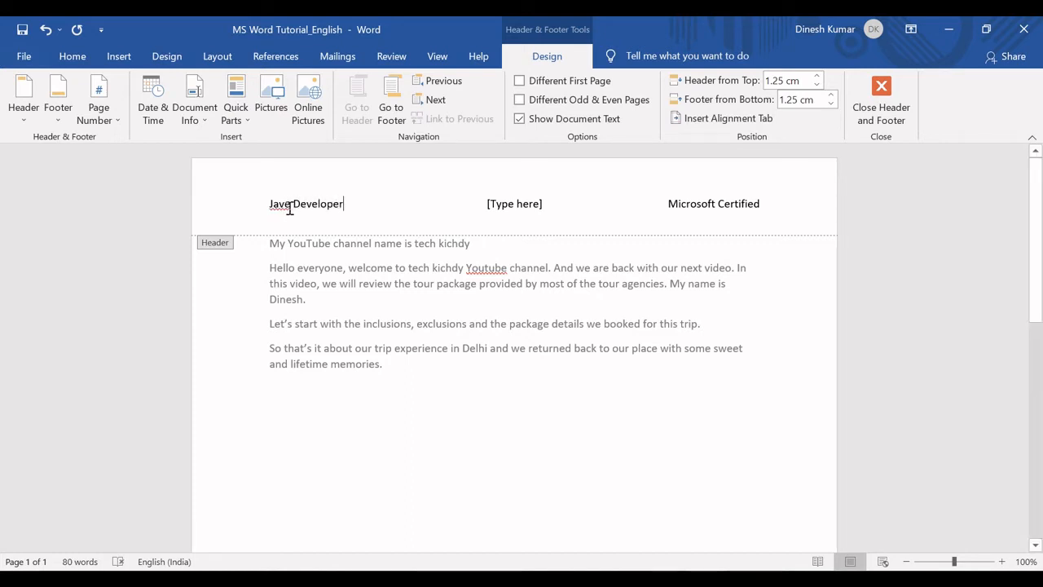
pyautogui.press('BackSpace')
pyautogui.write('a')
pyautogui.click(506, 209)
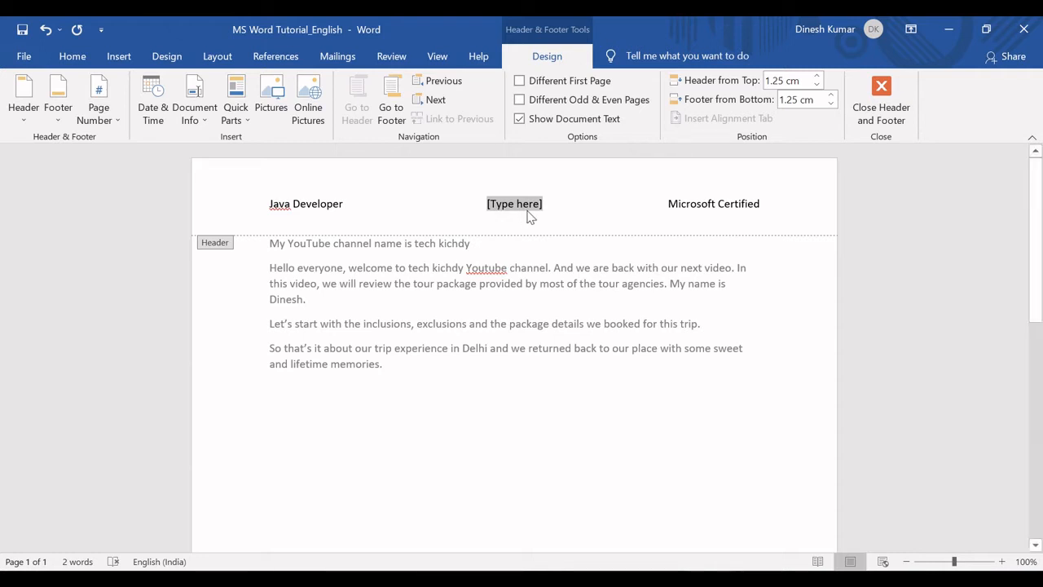
pyautogui.write('Dinesh')
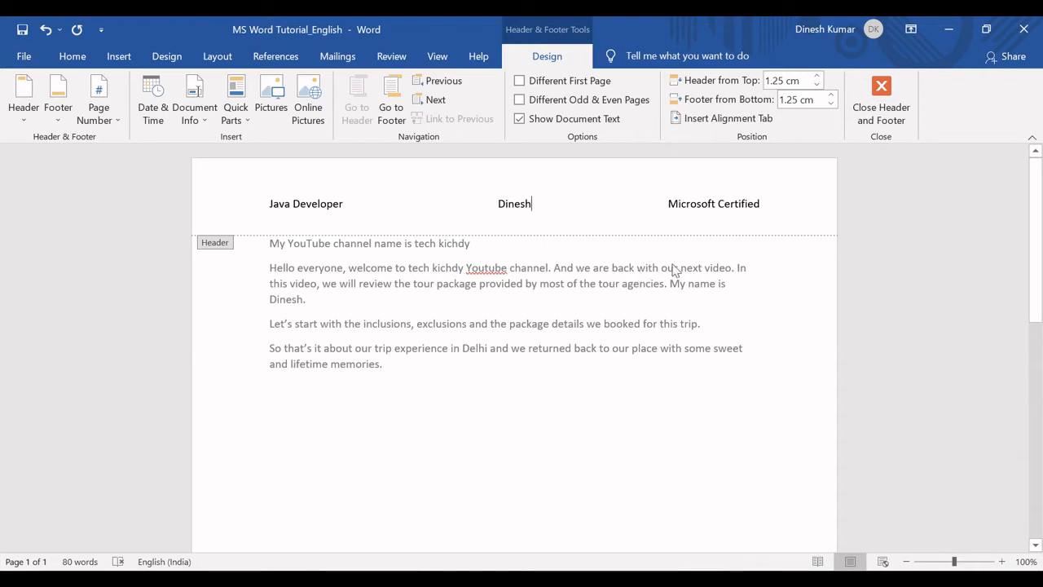
# Step: Increase the header's distance from the top to 1.6 cm, and reduce it to 1.3 cm
pyautogui.click(819, 75)
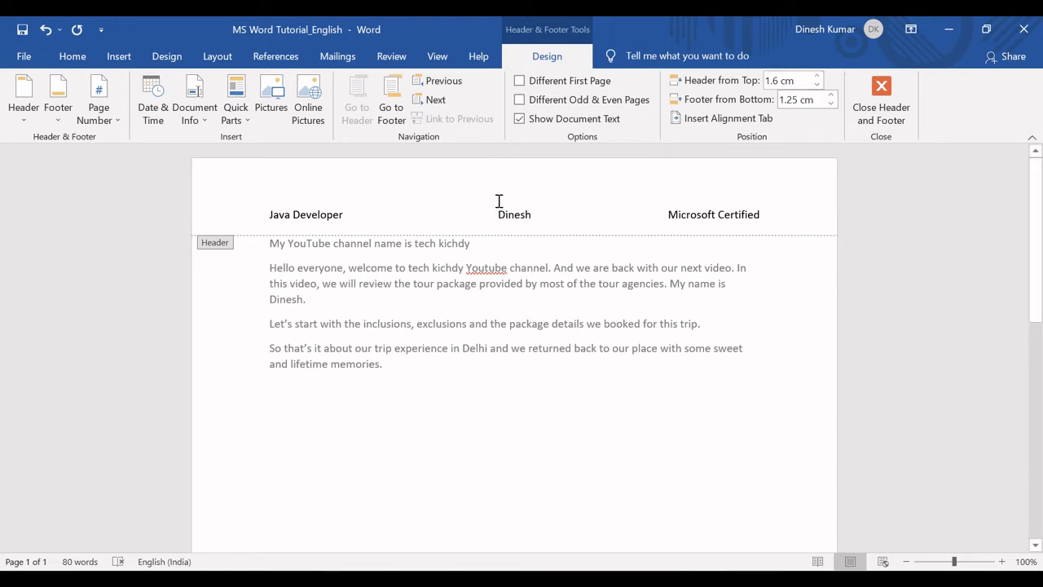
pyautogui.click(816, 84)
pyautogui.click(816, 84)
pyautogui.click(817, 85)
# Step: Try to set the header's distance from the top to 1.25 cm, and close header and footer editing
pyautogui.click(775, 83)
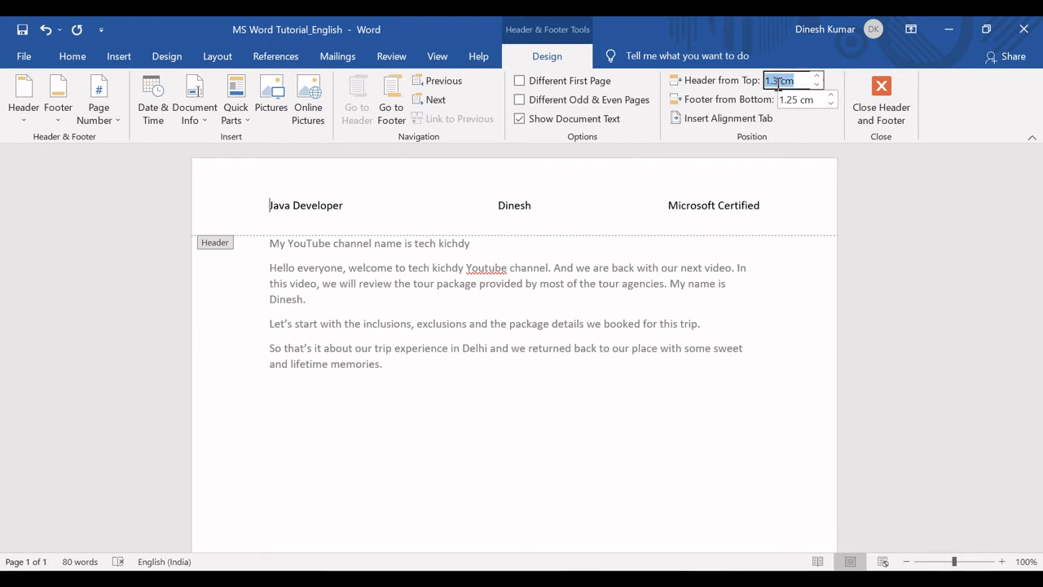
pyautogui.click(778, 82)
pyautogui.press('BackSpace')
pyautogui.write('25')
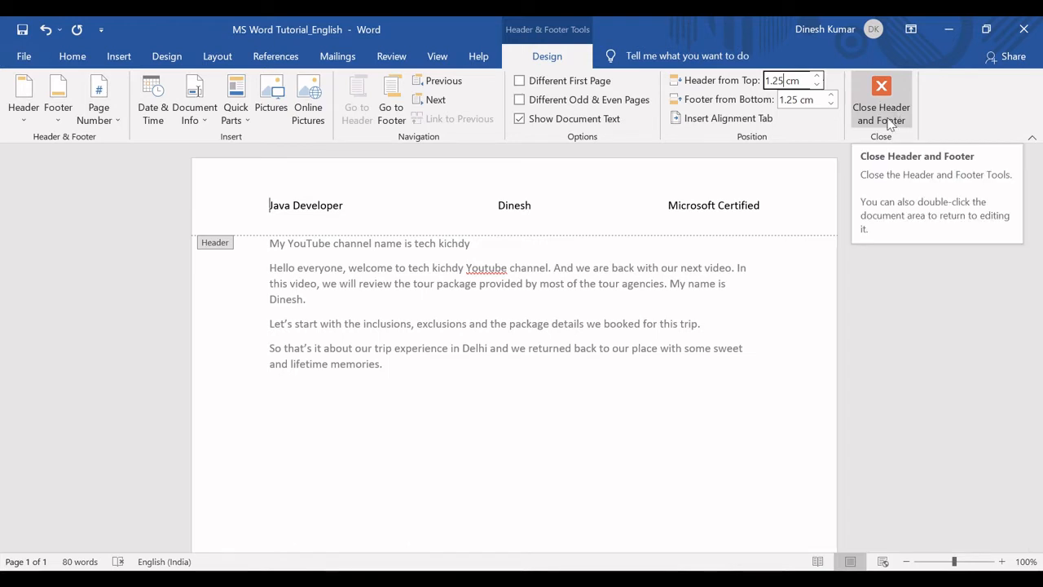
pyautogui.click(848, 177)
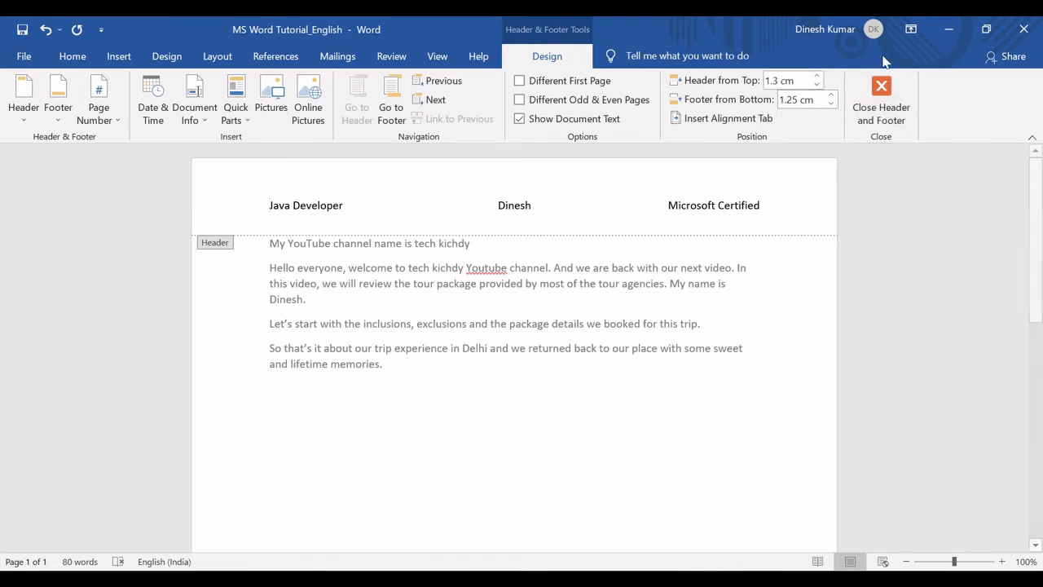
pyautogui.click(882, 94)
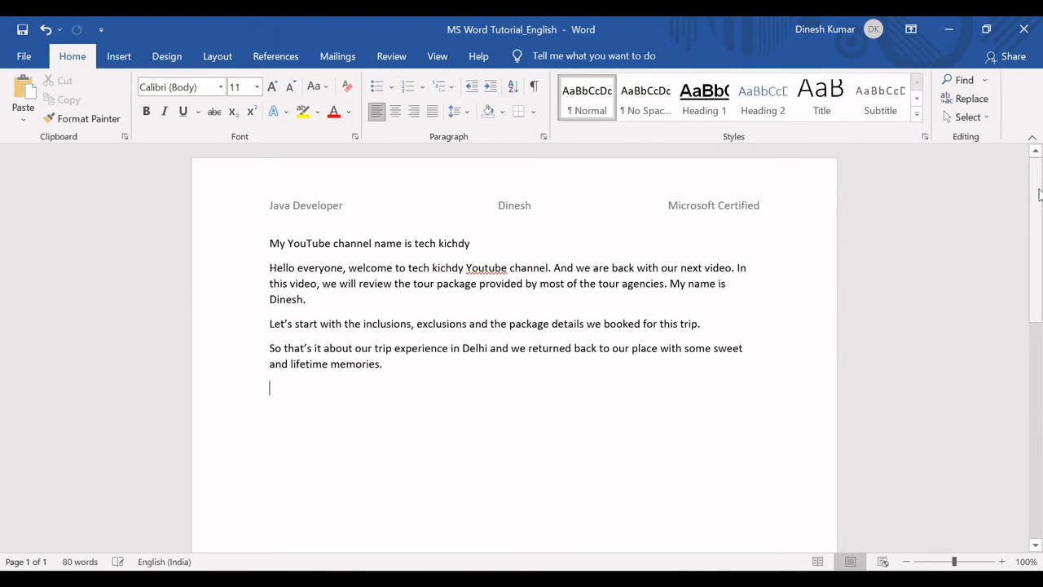
# Step: Insert a Blank (Three Columns) footer in the document
pyautogui.moveTo(1040, 190); pyautogui.dragTo(1040, 416)
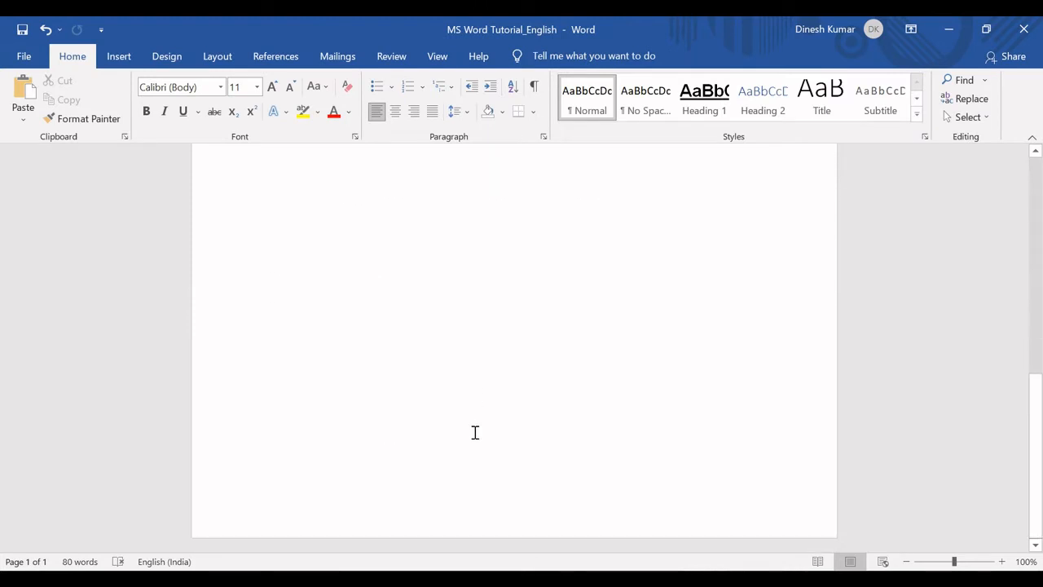
pyautogui.click(115, 58)
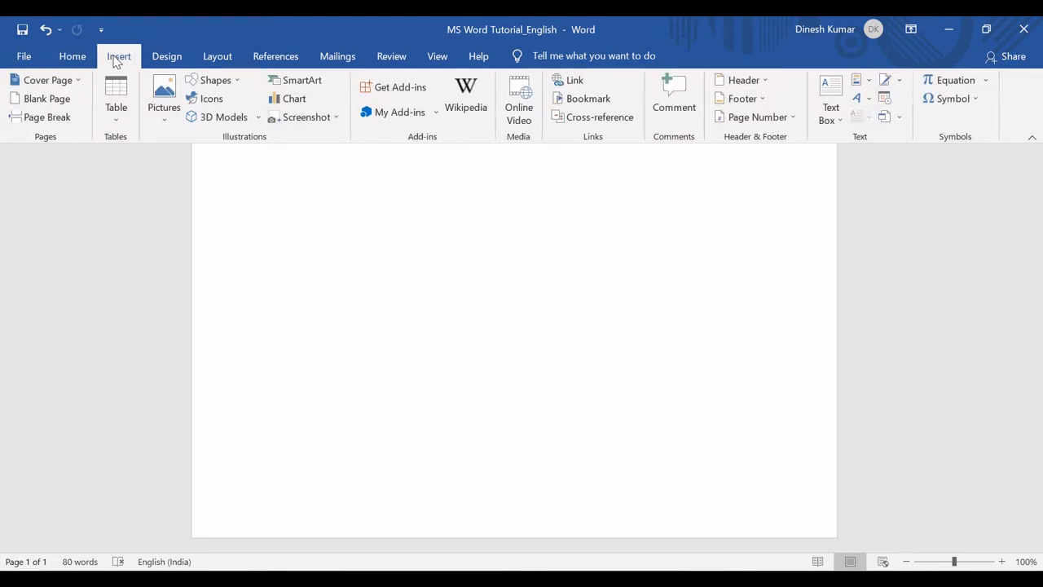
pyautogui.click(756, 99)
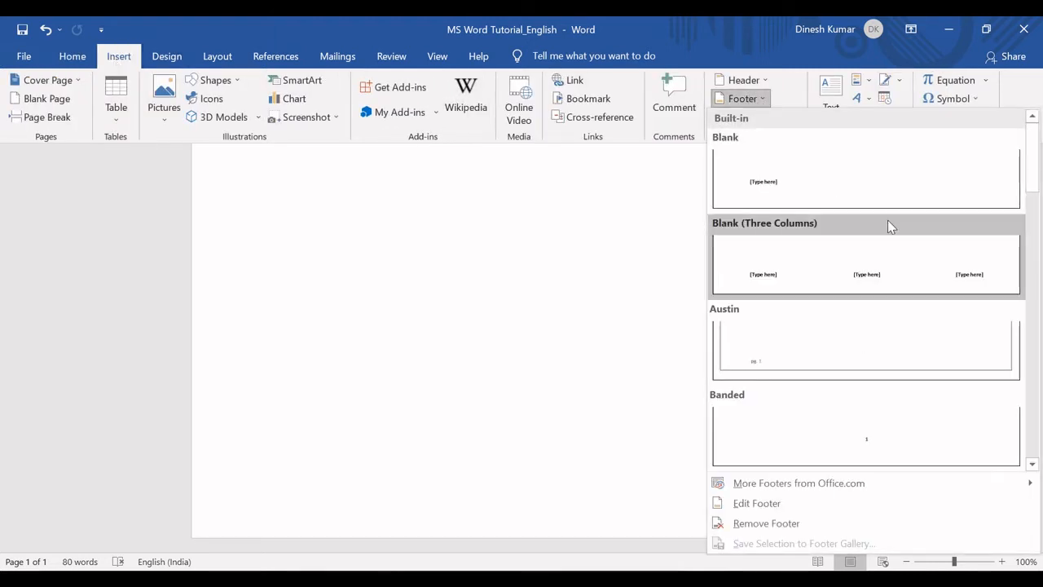
pyautogui.moveTo(1031, 175)
pyautogui.mouseDown()
pyautogui.moveTo(1040, 349)
pyautogui.moveTo(1018, 167)
pyautogui.mouseUp()
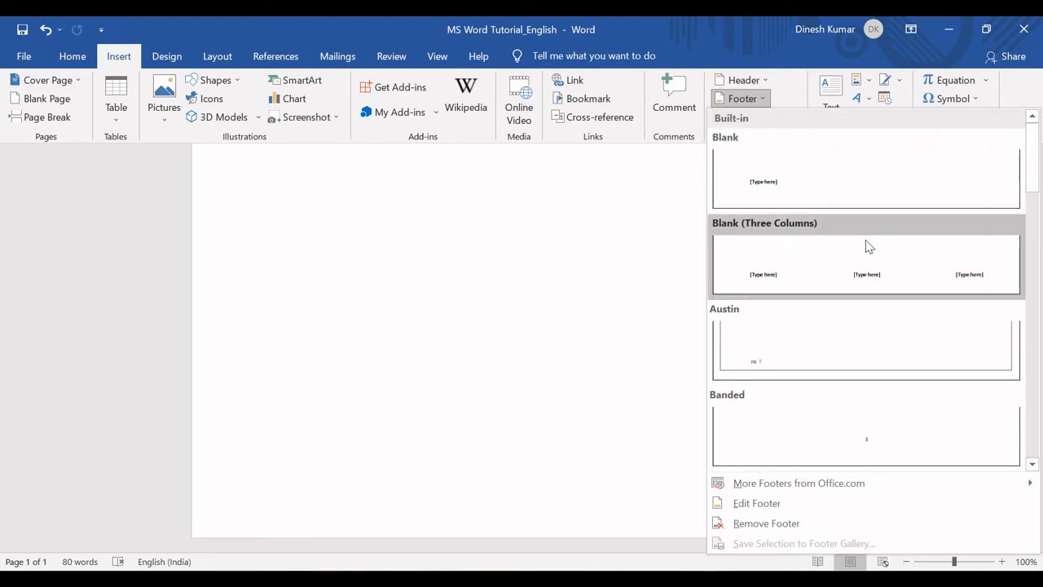
pyautogui.click(818, 269)
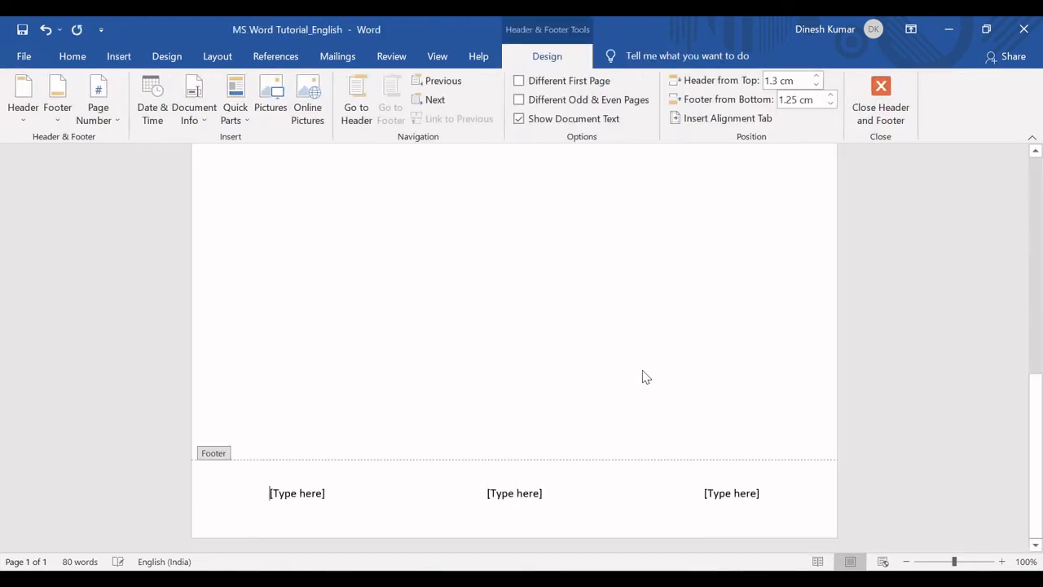
# Step: Enter "Tech Kichdy" in the left-hand footer placeholder and "All Rights Reserved" in the middle one
pyautogui.click(296, 501)
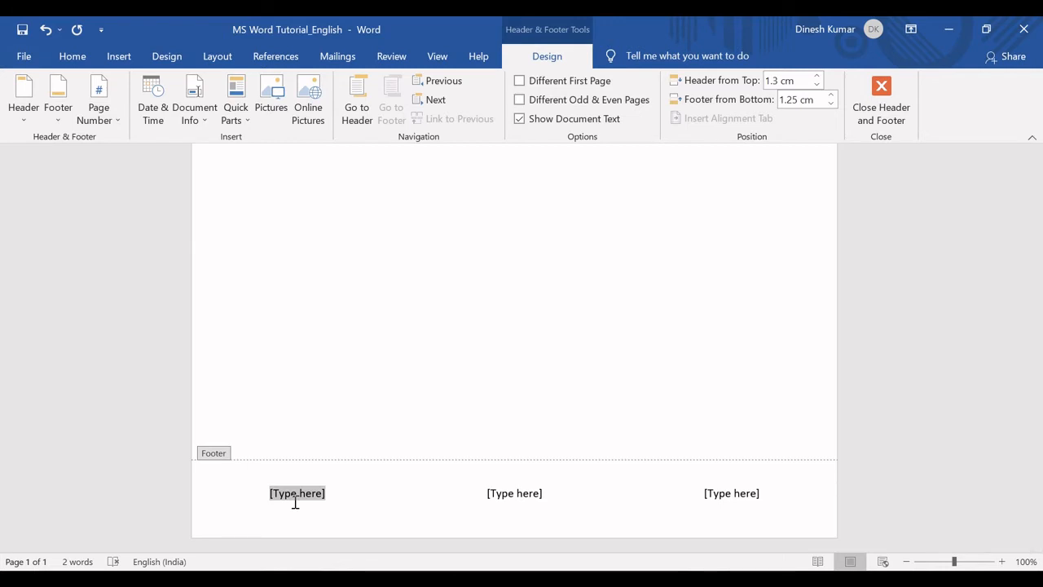
pyautogui.write('Tec')
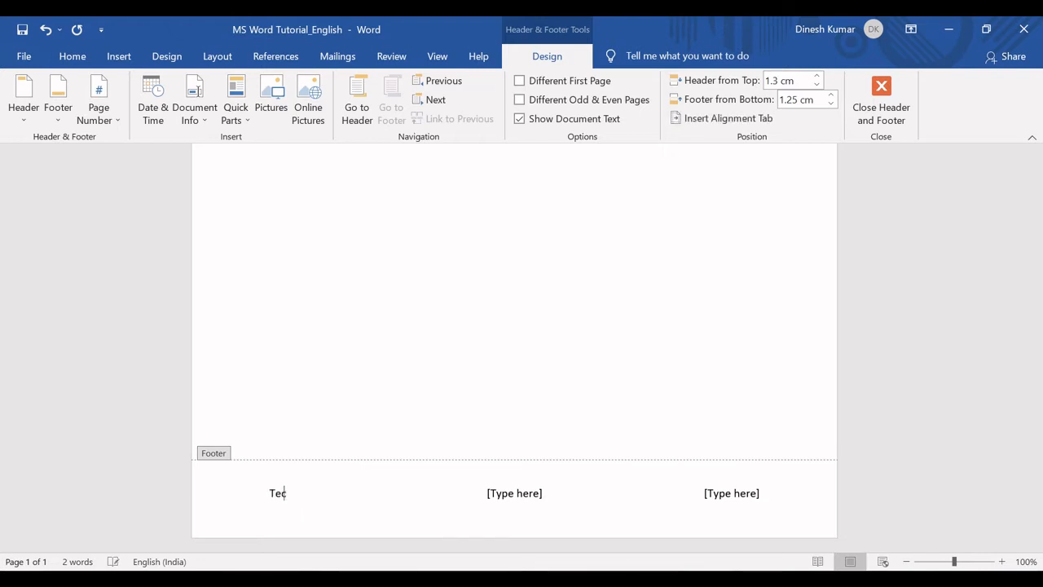
pyautogui.write('h Ki')
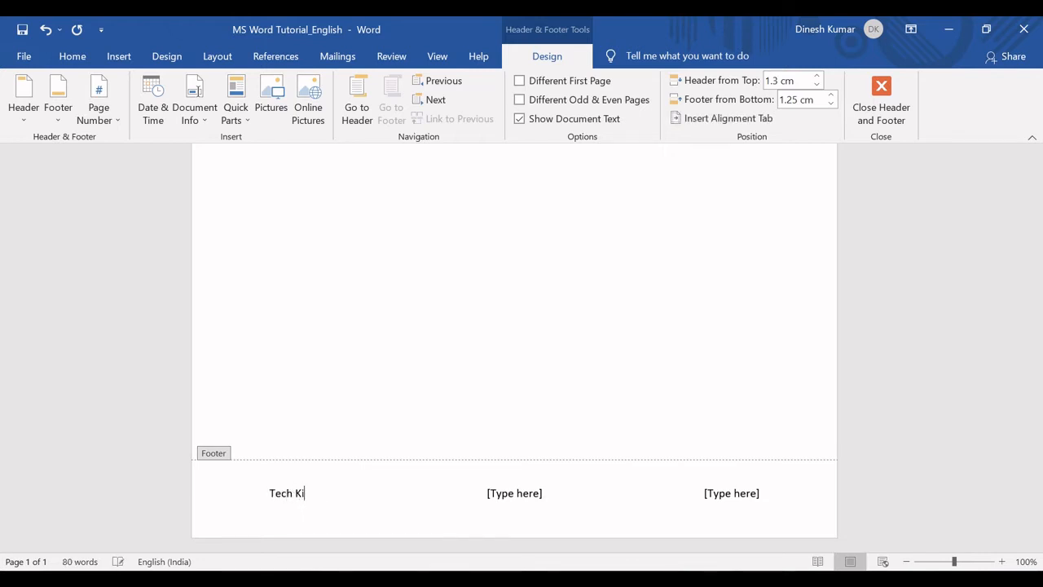
pyautogui.write('chdy')
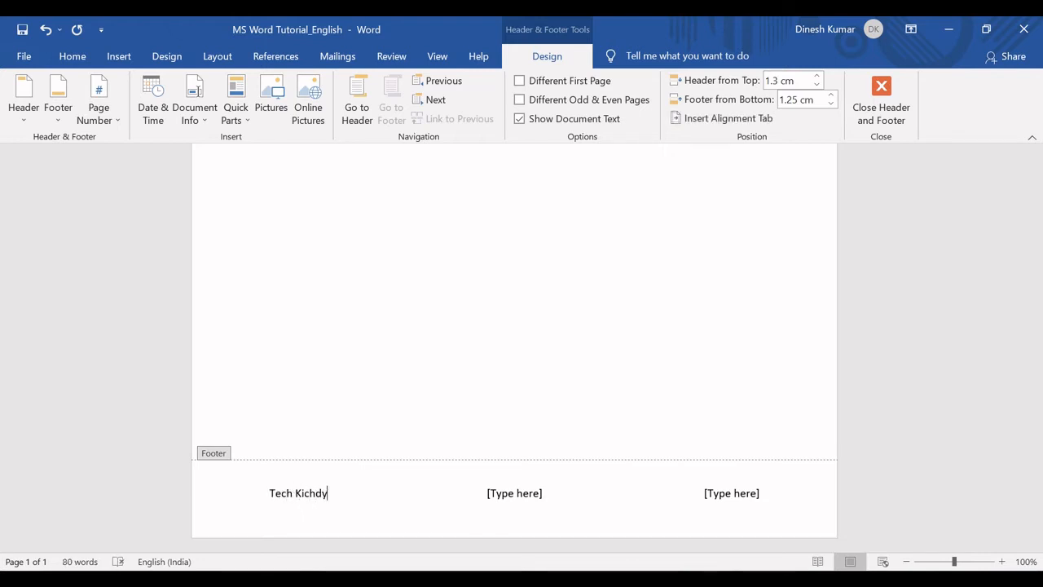
pyautogui.click(521, 495)
pyautogui.write('Al')
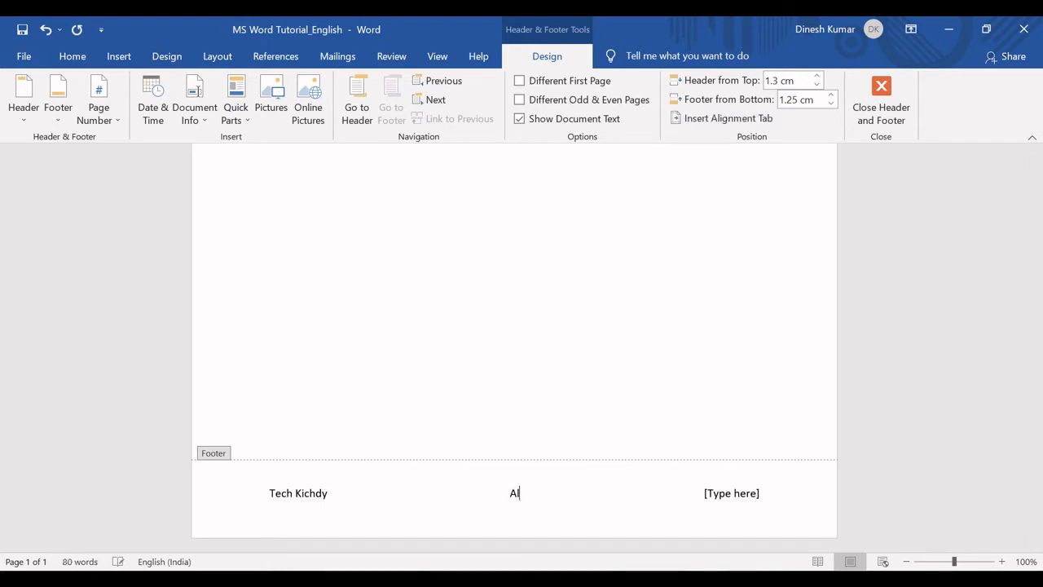
pyautogui.write('l Rights Reserved')
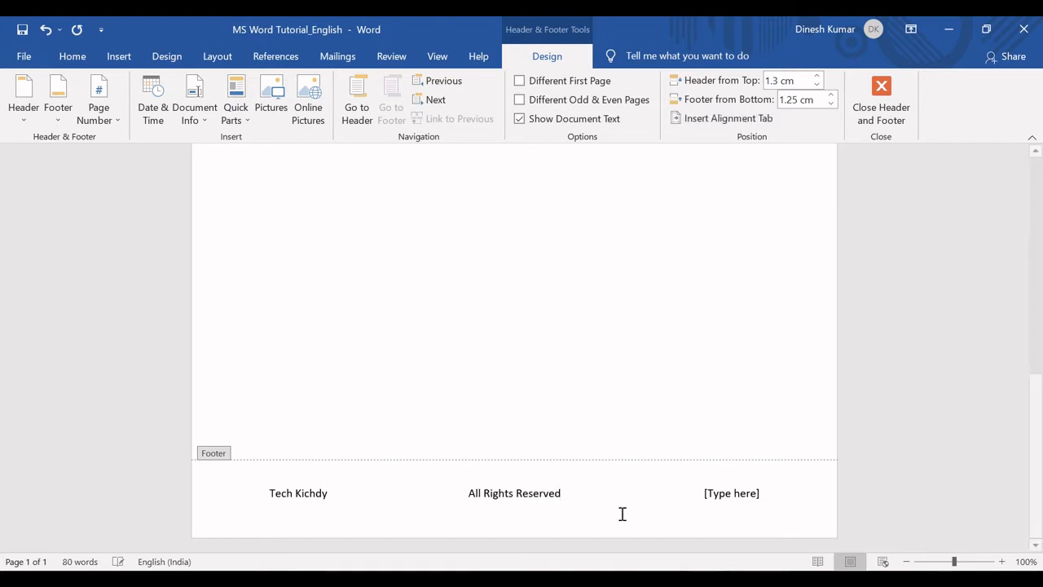
# Step: Replace the right-hand footer placeholder with the text "Confidential"
pyautogui.click(732, 495)
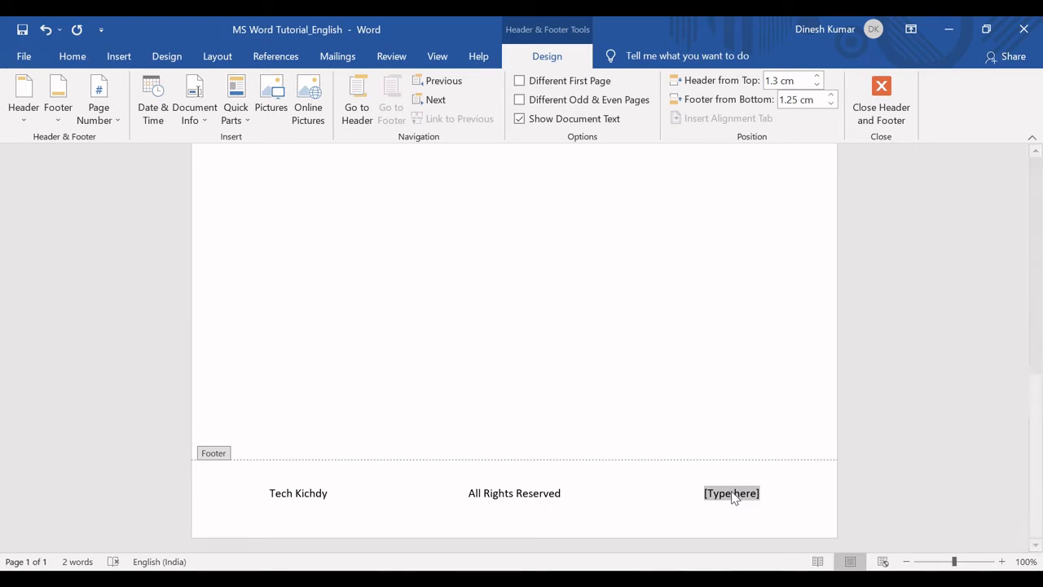
pyautogui.write('c')
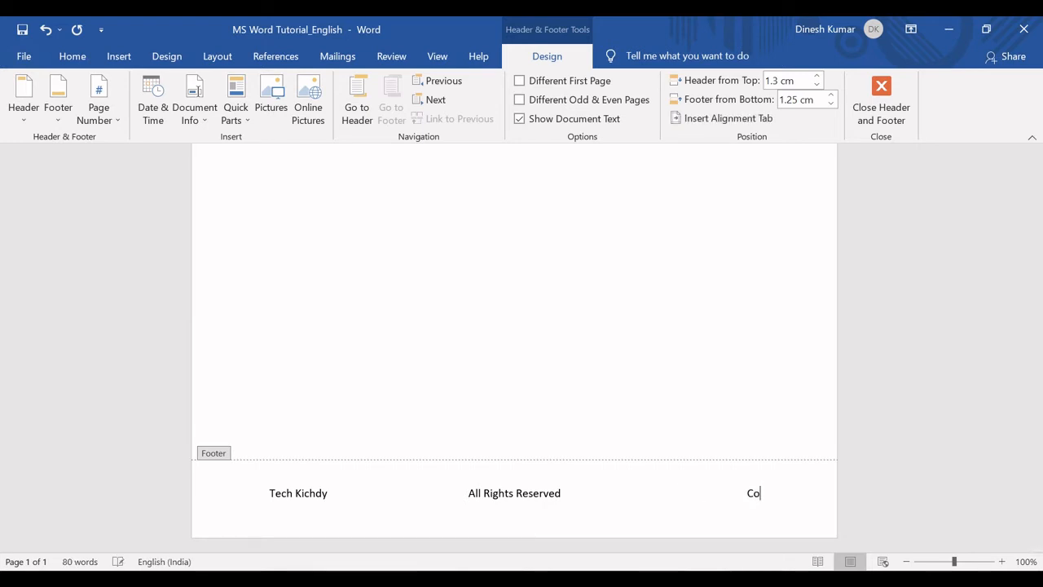
pyautogui.write('onfidential')
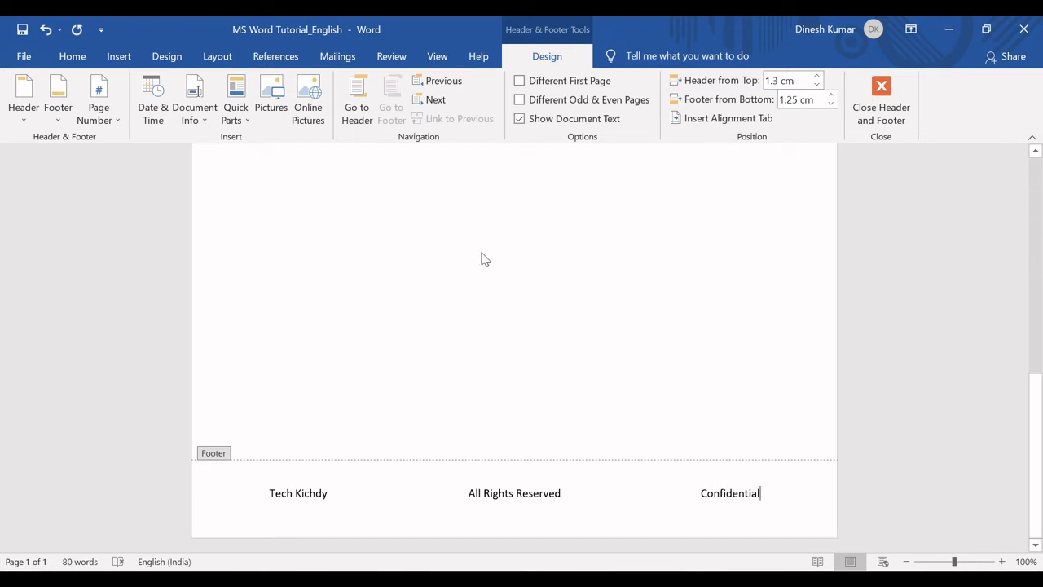
# Step: Increase the footer's distance from the bottom past 1.6 cm, and reduce it to 0.9 cm
pyautogui.click(831, 96)
pyautogui.click(831, 95)
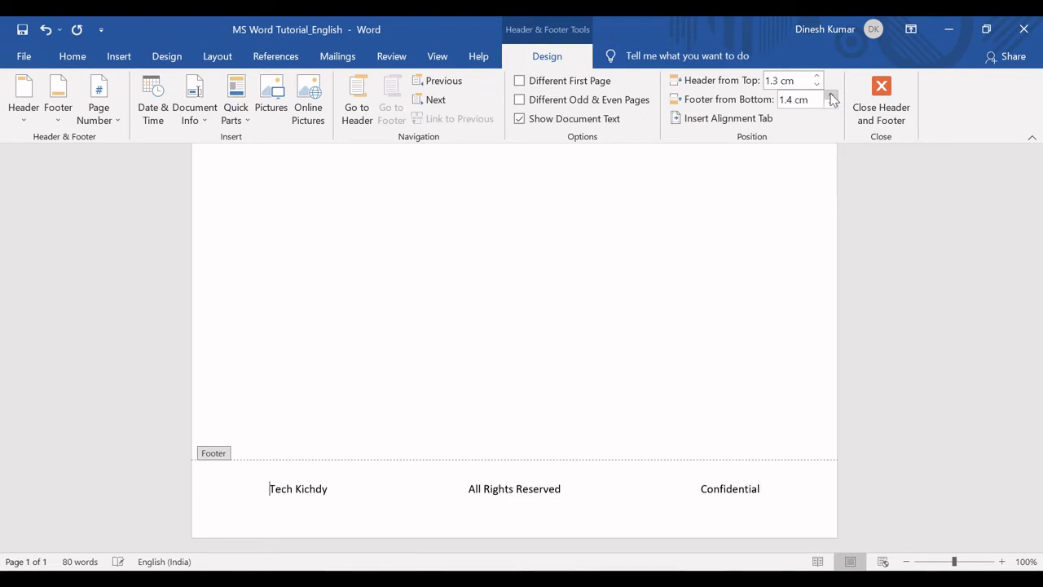
pyautogui.click(831, 95)
pyautogui.click(832, 96)
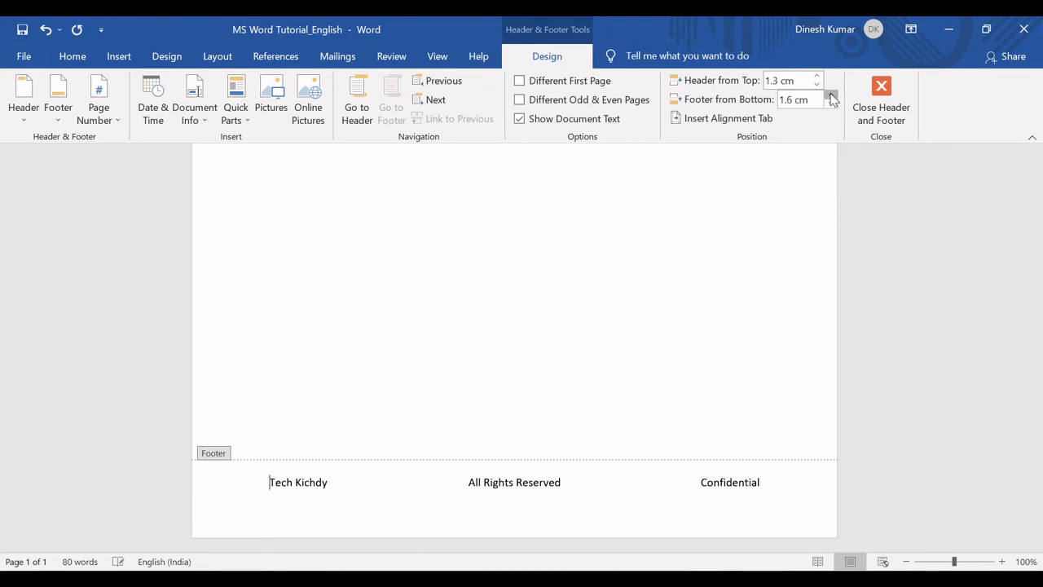
pyautogui.click(831, 95)
pyautogui.click(833, 103)
pyautogui.click(832, 104)
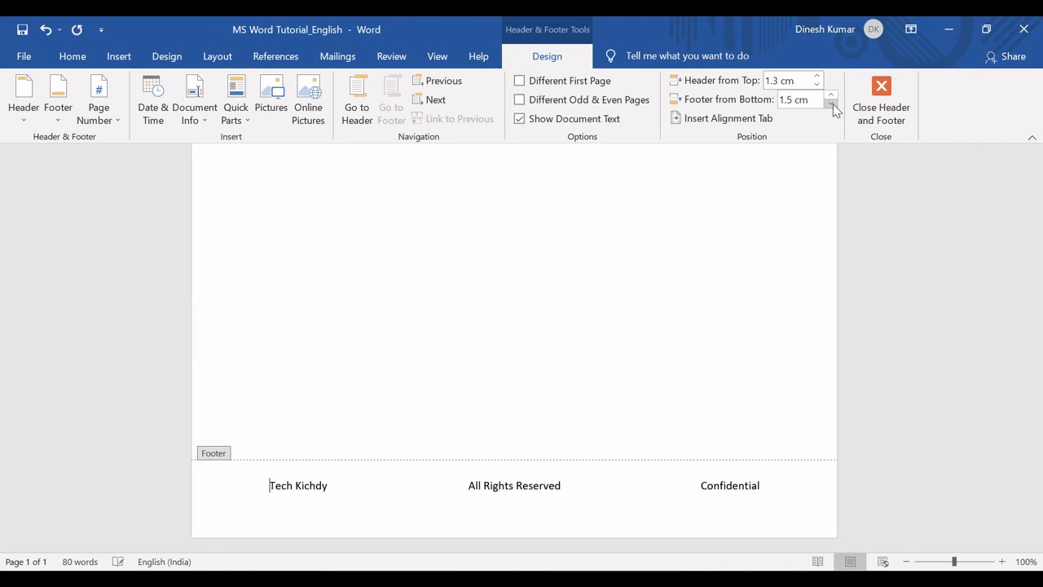
pyautogui.click(832, 103)
pyautogui.click(833, 104)
pyautogui.click(833, 103)
pyautogui.click(832, 103)
pyautogui.click(833, 104)
pyautogui.click(833, 103)
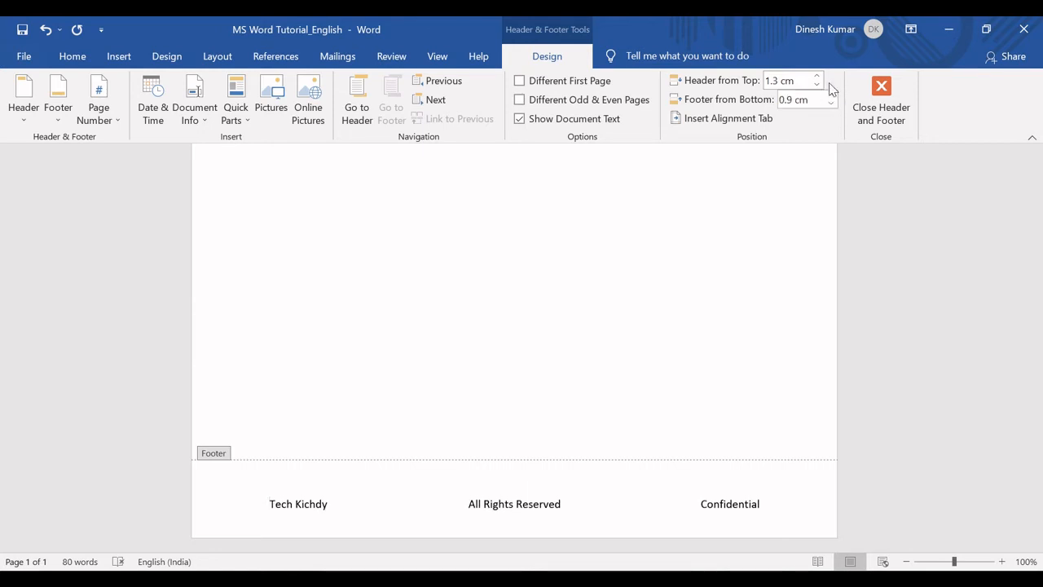
# Step: Set the footer's distance from the bottom to 1.3 cm, and close header and footer editing
pyautogui.click(831, 95)
pyautogui.click(831, 95)
pyautogui.click(831, 95)
pyautogui.click(831, 95)
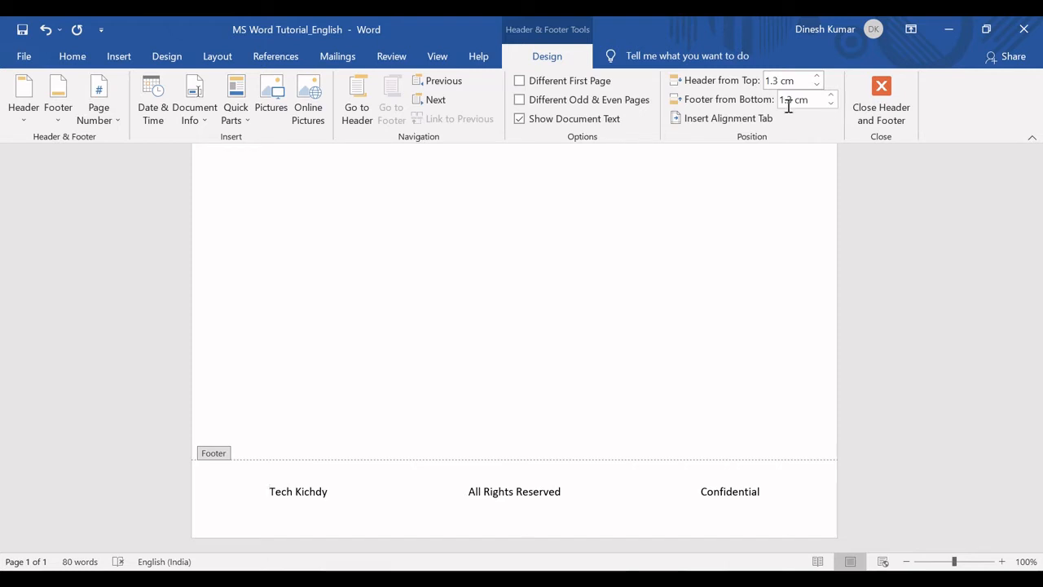
pyautogui.click(888, 104)
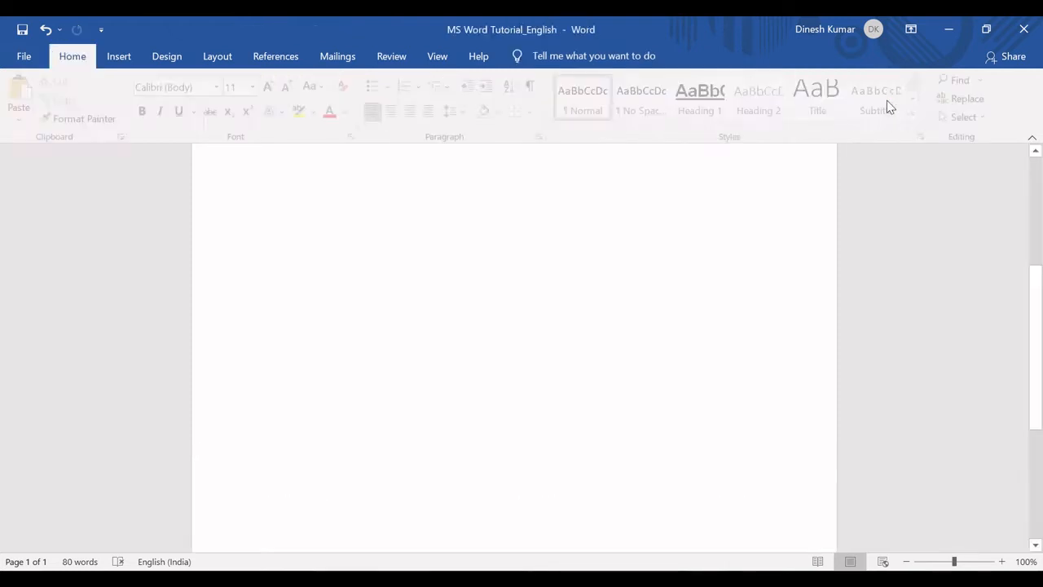
# Step: Add blank lines below the last paragraph until the document runs onto a second page, and check the header and footer on both pages
pyautogui.moveTo(1042, 304); pyautogui.dragTo(995, 205)
pyautogui.scroll(-1, 994, 220)
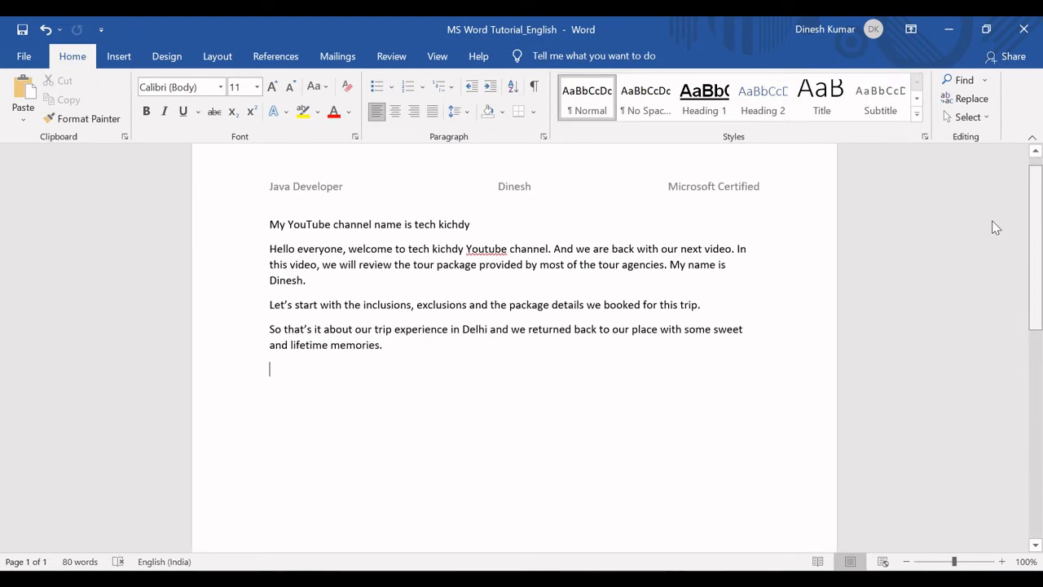
pyautogui.press('Return')
pyautogui.press('Return')
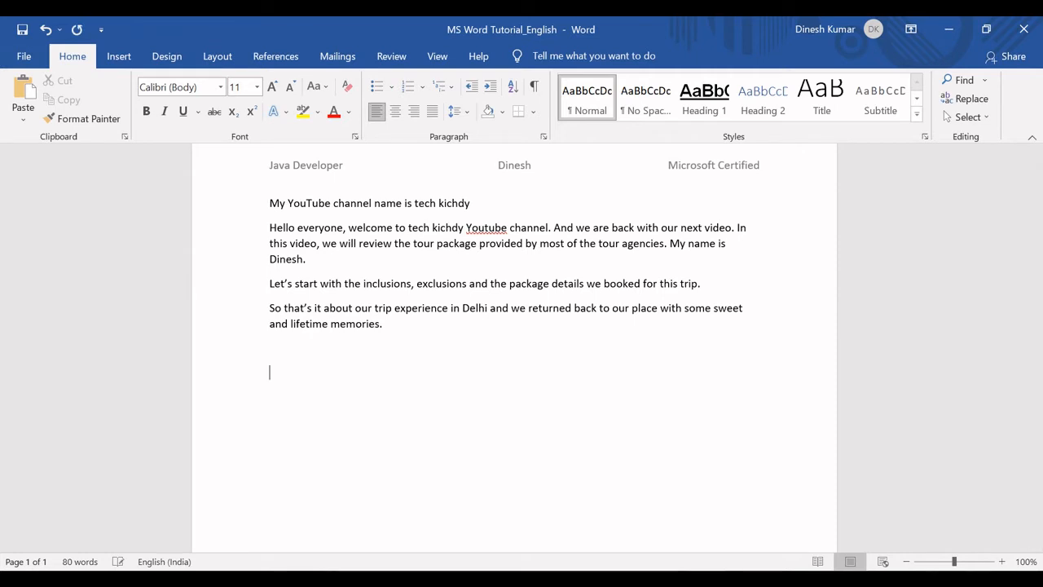
pyautogui.press('Return')
pyautogui.press('Return')
pyautogui.press('Return')
pyautogui.press('Return')
pyautogui.press('Return')
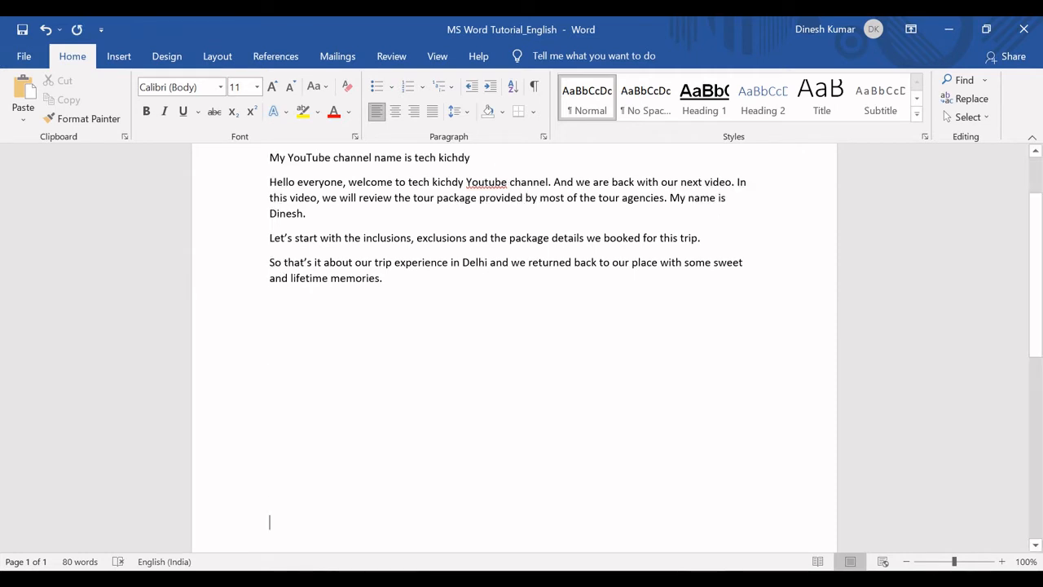
pyautogui.press('Return')
pyautogui.press('Return')
pyautogui.press('Return')
pyautogui.press('Return')
pyautogui.press('Return')
pyautogui.press('Return')
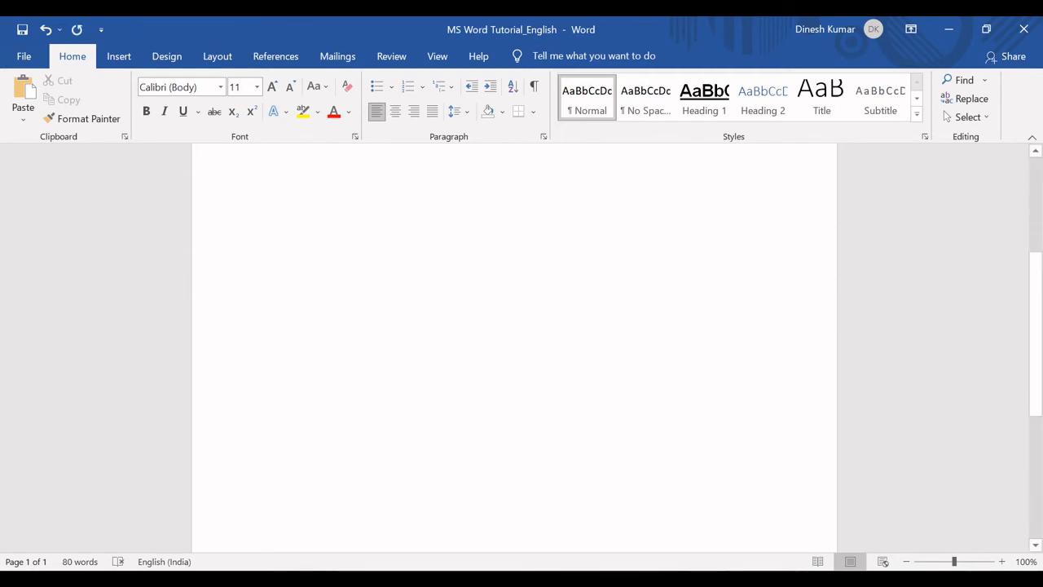
pyautogui.press('Return')
pyautogui.press('Return')
pyautogui.press('Return')
pyautogui.press('Return')
pyautogui.press('Return')
pyautogui.press('Return')
pyautogui.press('Return')
pyautogui.press('Return')
pyautogui.press('Return')
pyautogui.press('Return')
pyautogui.press('Return')
pyautogui.press('Return')
pyautogui.press('Return')
pyautogui.press('Return')
pyautogui.press('Return')
pyautogui.press('Return')
pyautogui.press('Return')
pyautogui.press('Return')
pyautogui.press('Return')
pyautogui.press('Return')
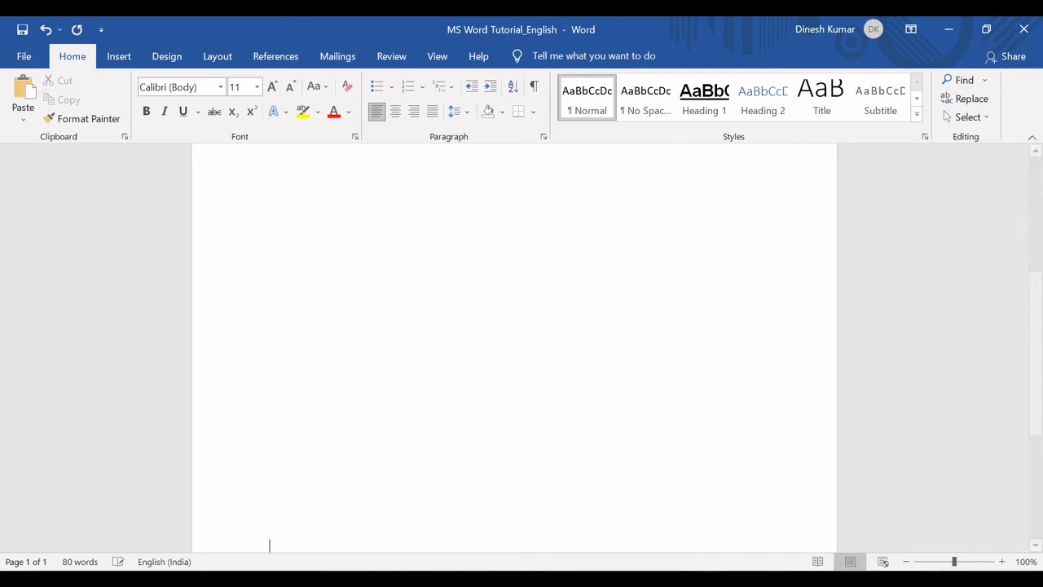
pyautogui.press('Return')
pyautogui.press('Return')
pyautogui.press('Return')
pyautogui.press('Return')
pyautogui.press('Return')
pyautogui.press('Return')
pyautogui.press('Return')
pyautogui.press('Return')
pyautogui.press('Return')
pyautogui.press('Return')
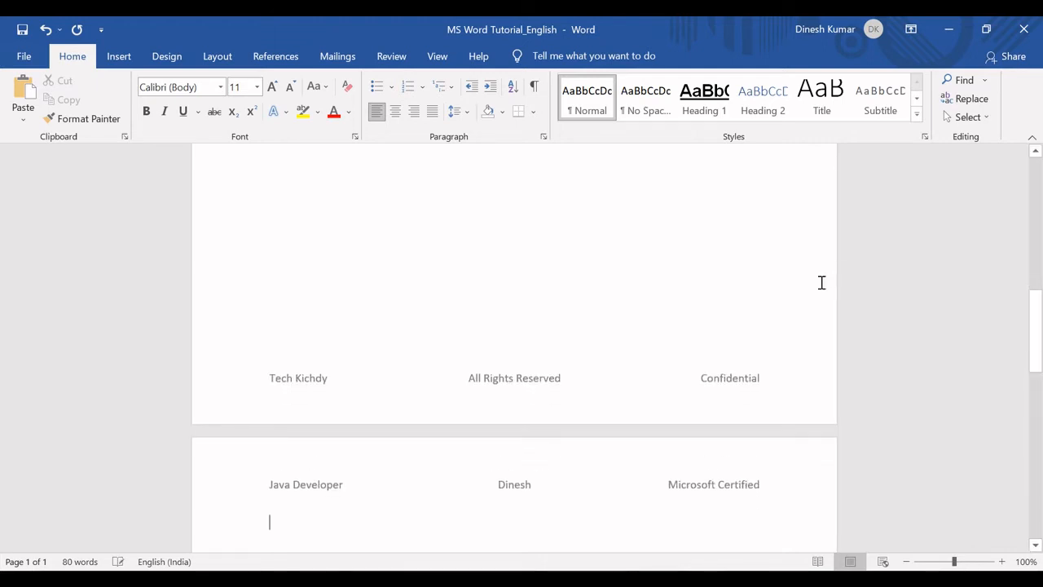
pyautogui.moveTo(1035, 324); pyautogui.dragTo(1037, 511)
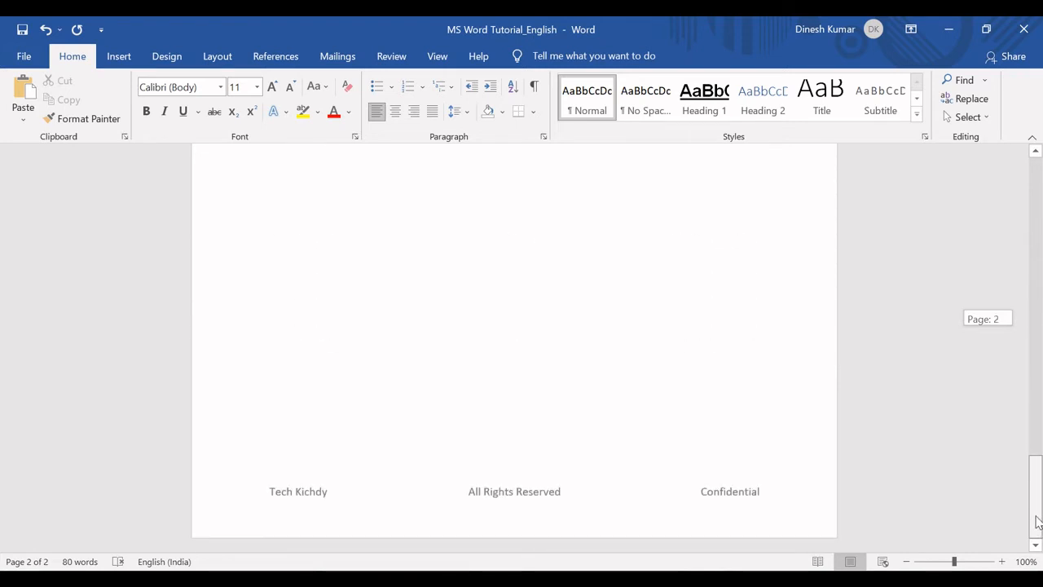
pyautogui.moveTo(1038, 521); pyautogui.dragTo(1020, 174)
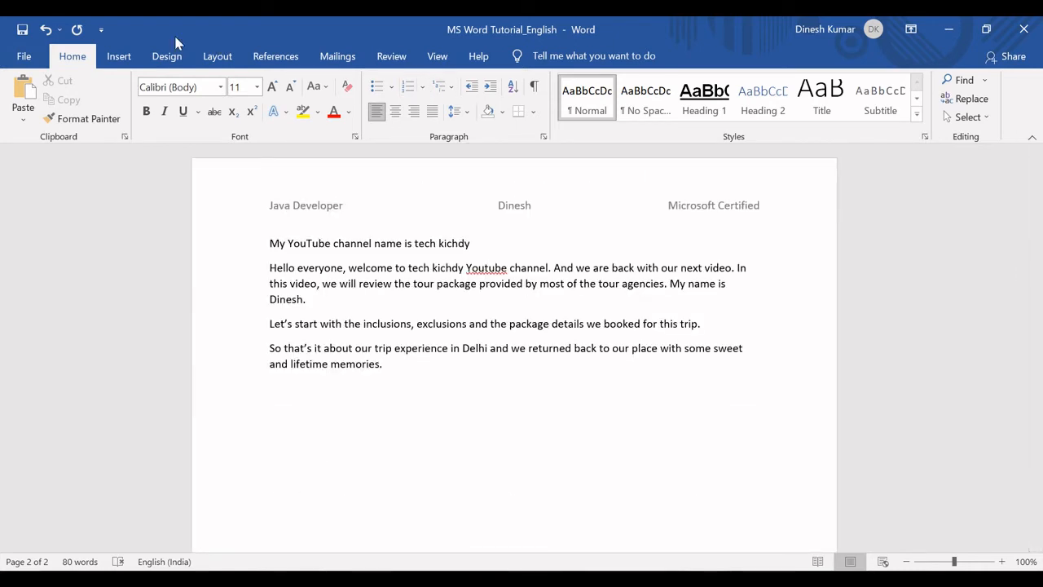
# Step: Switch to the Excel functions list and fill the "Insert Header and Footer" cell green, then select "Insert Page Number"
pyautogui.click(124, 56)
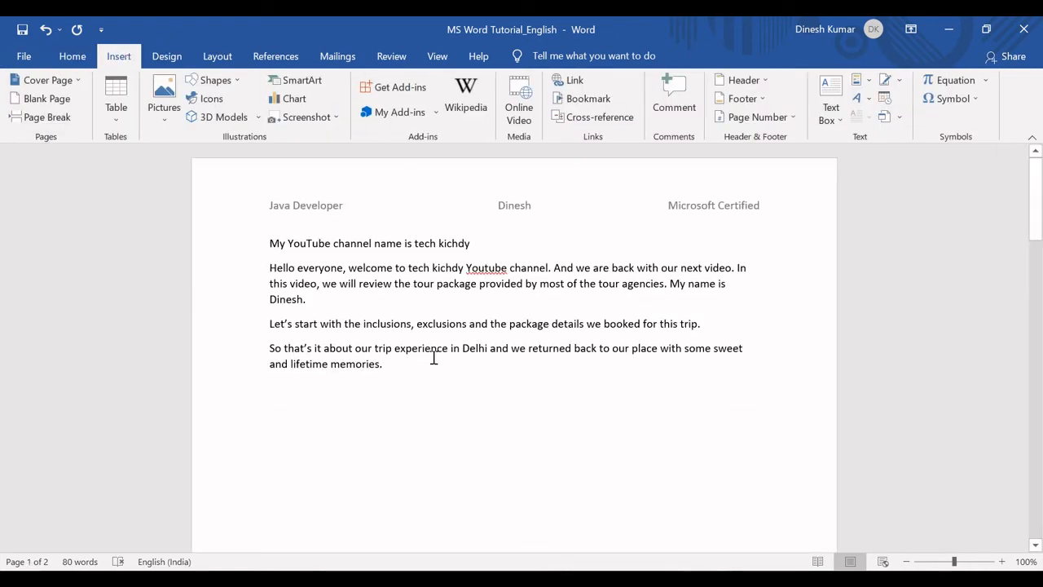
pyautogui.hotkey('alt', 'Tab')
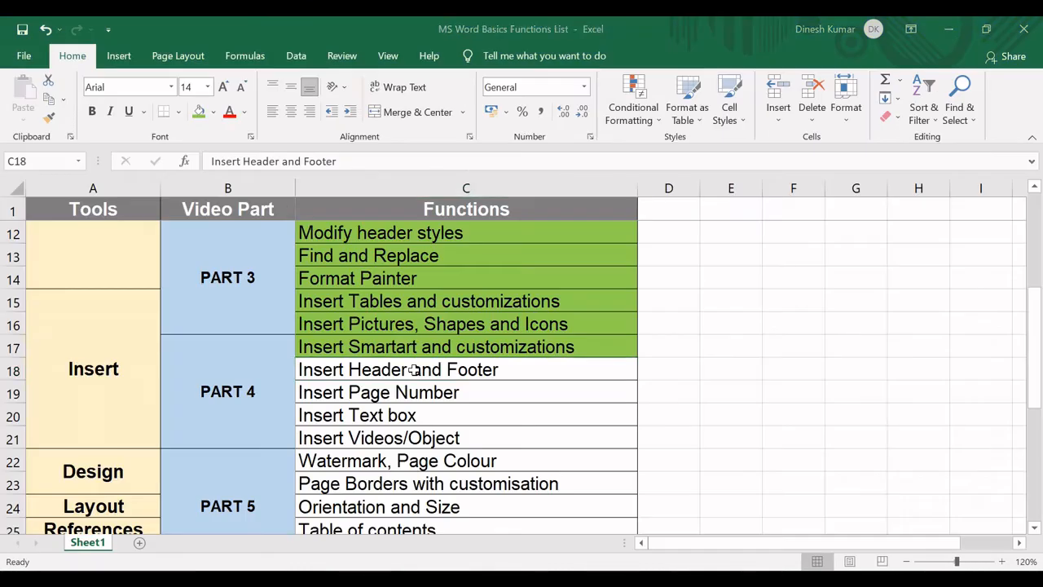
pyautogui.click(199, 111)
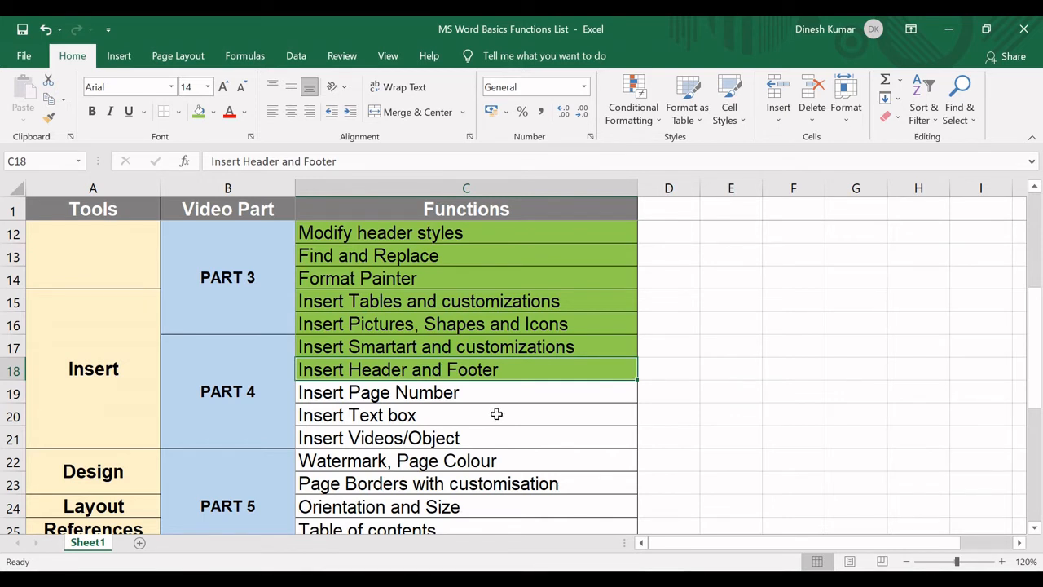
pyautogui.click(472, 393)
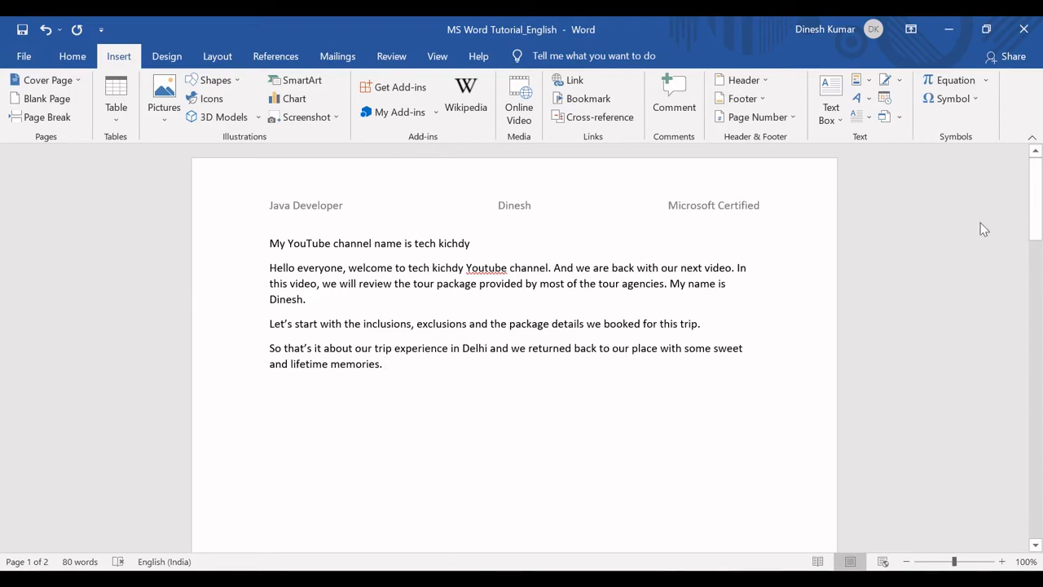
# Step: Look through the page number designs available for the top and the bottom of the page
pyautogui.click(72, 56)
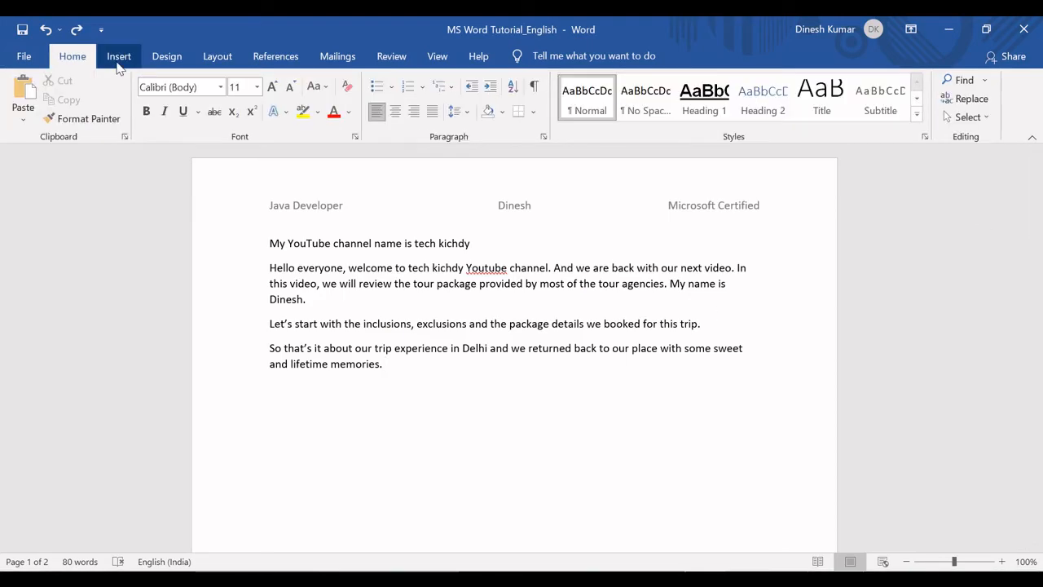
pyautogui.click(118, 59)
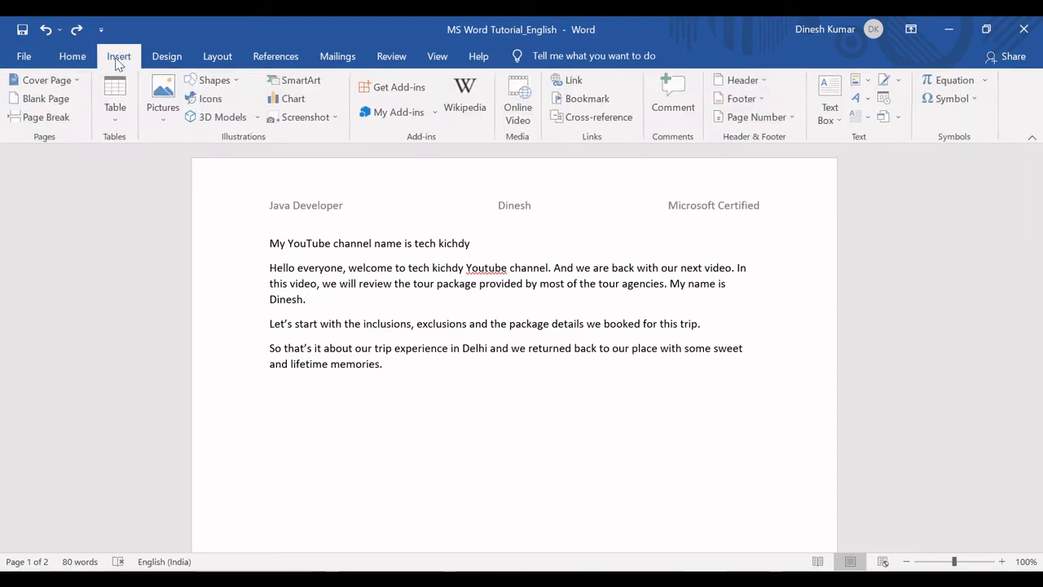
pyautogui.click(792, 119)
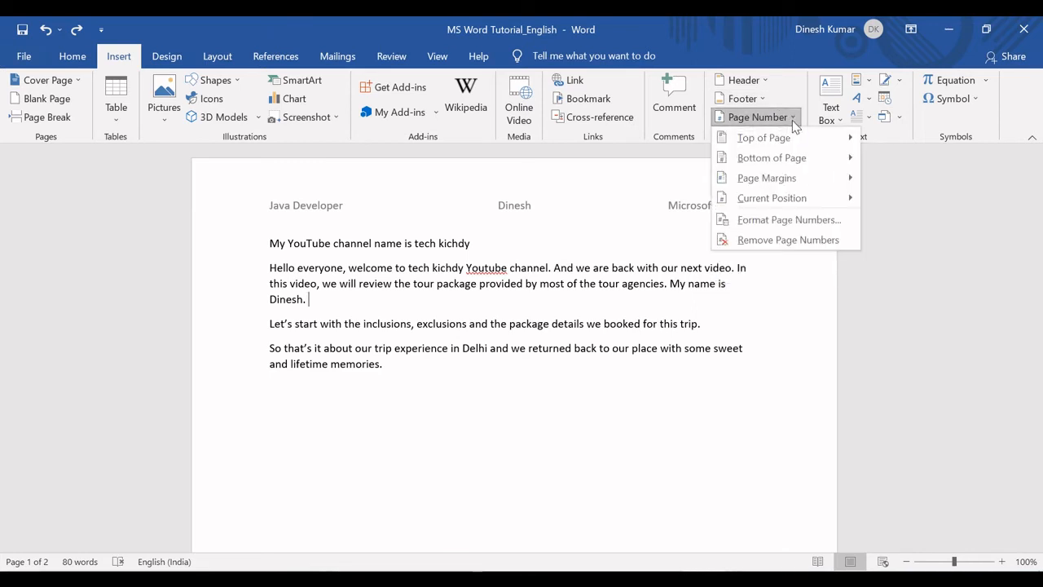
pyautogui.moveTo(795, 140)
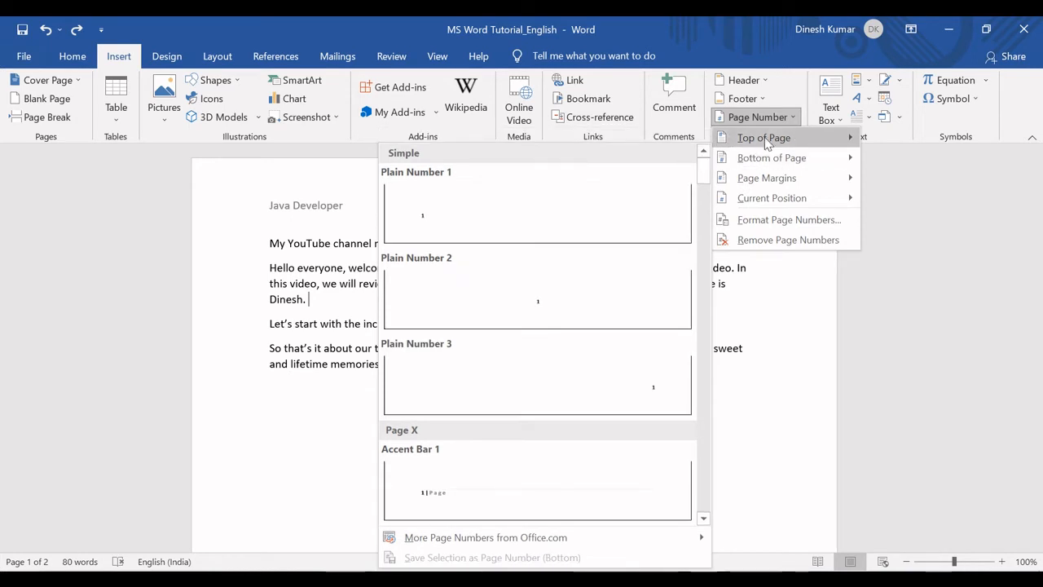
pyautogui.moveTo(705, 157); pyautogui.dragTo(708, 259)
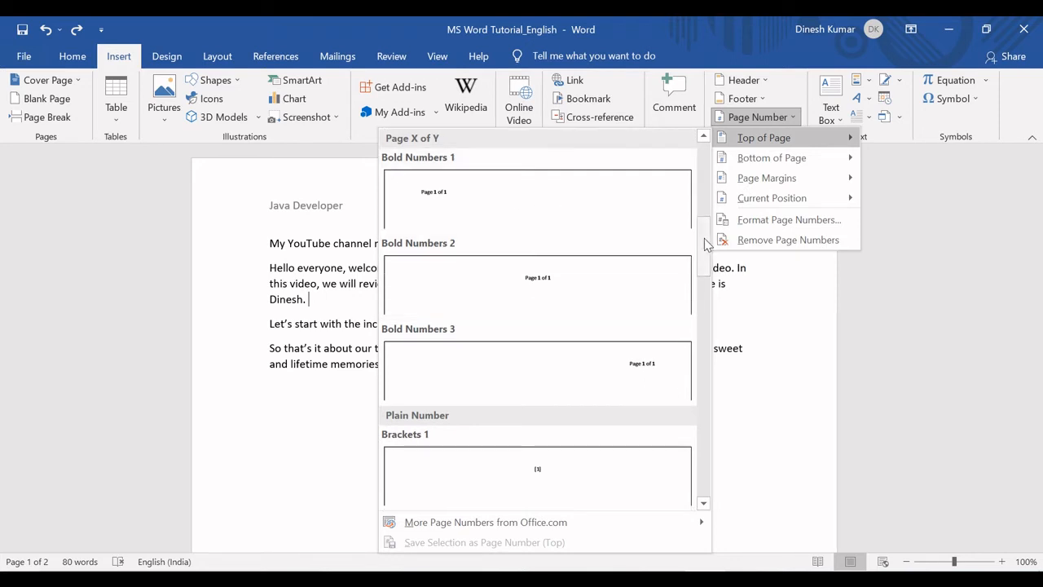
pyautogui.moveTo(705, 246); pyautogui.dragTo(709, 297)
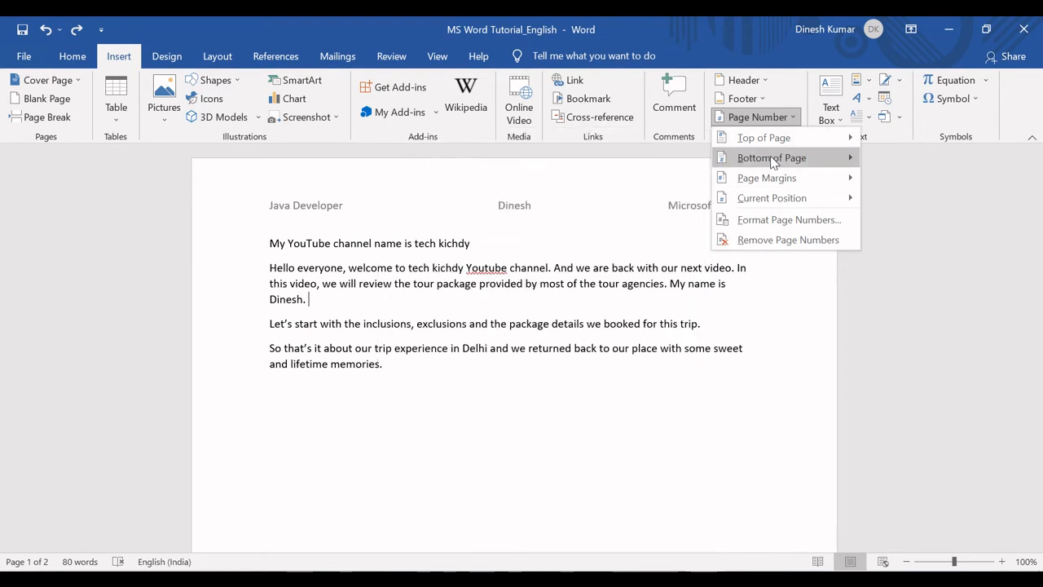
pyautogui.moveTo(775, 163)
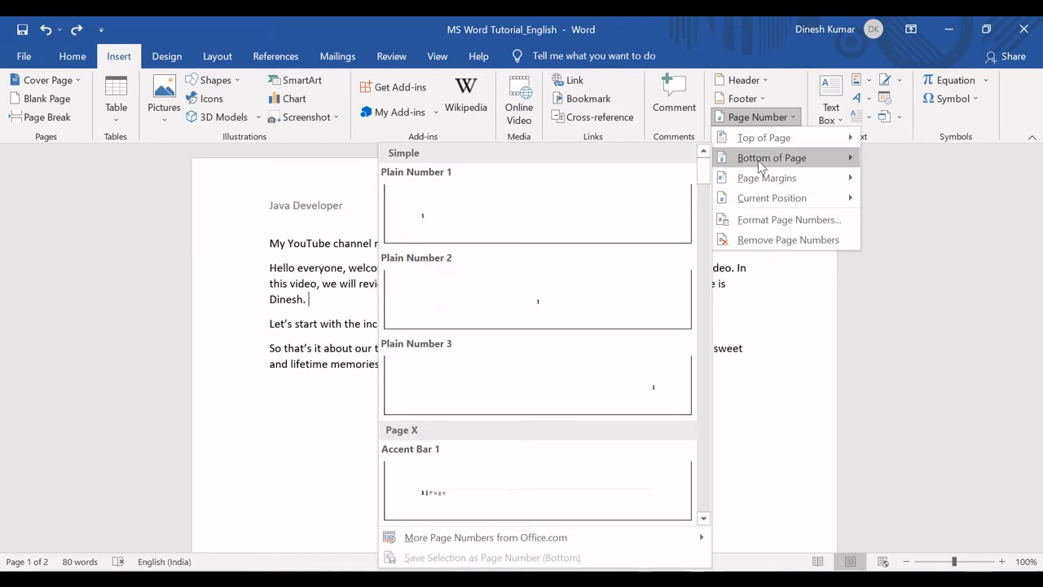
pyautogui.moveTo(702, 168); pyautogui.dragTo(708, 239)
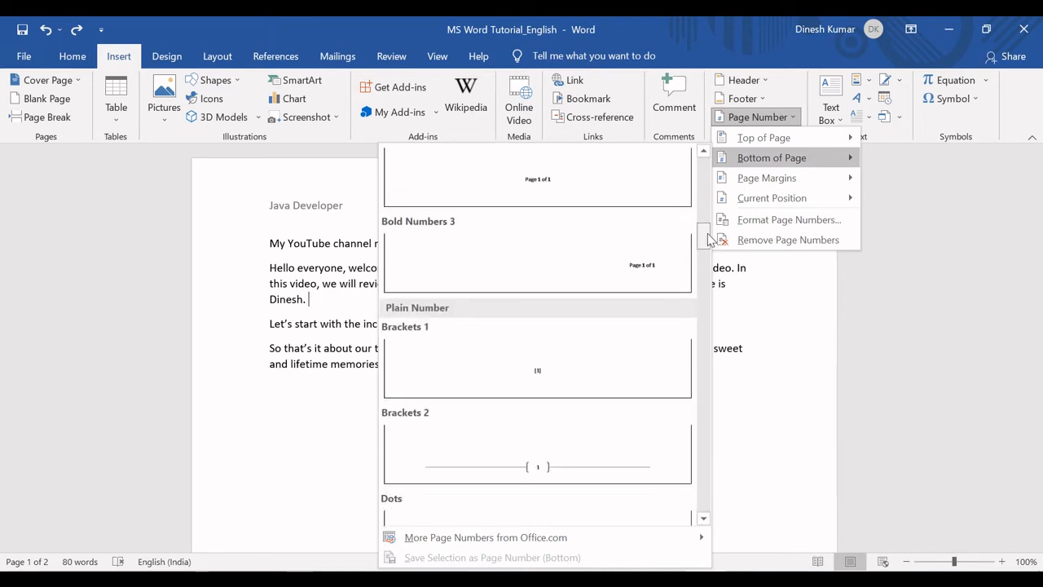
# Step: Insert the Accent Bar, Right page number in the margin, move it up to just below the header, and check it on both pages
pyautogui.moveTo(767, 180)
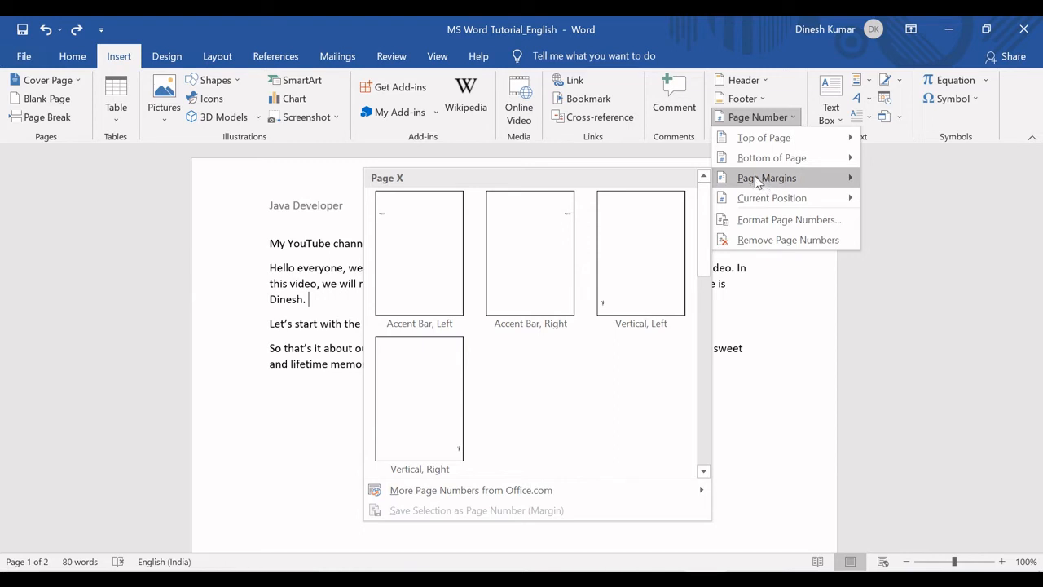
pyautogui.click(527, 255)
pyautogui.click(781, 326)
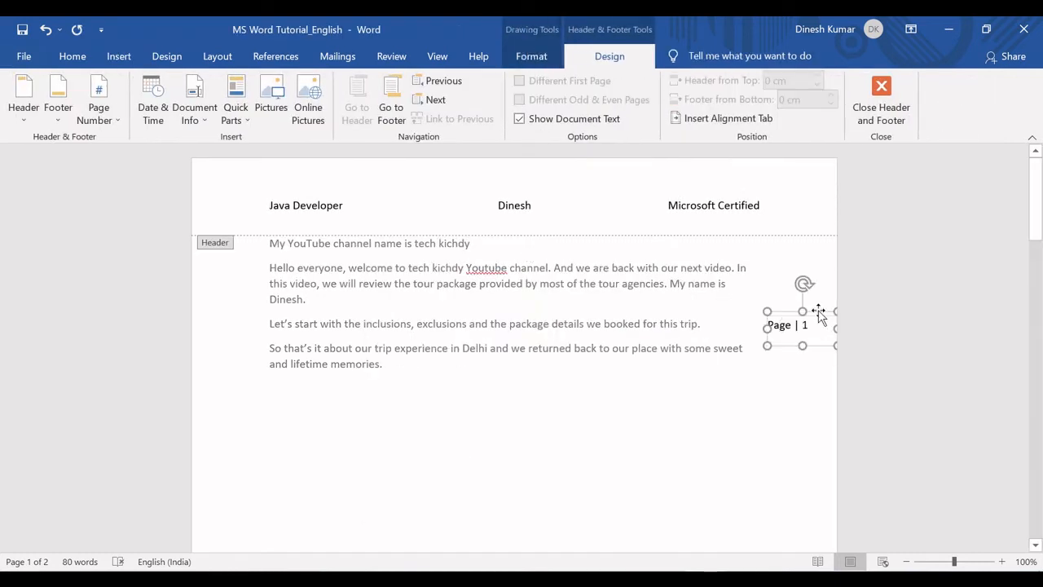
pyautogui.moveTo(819, 316); pyautogui.dragTo(822, 237)
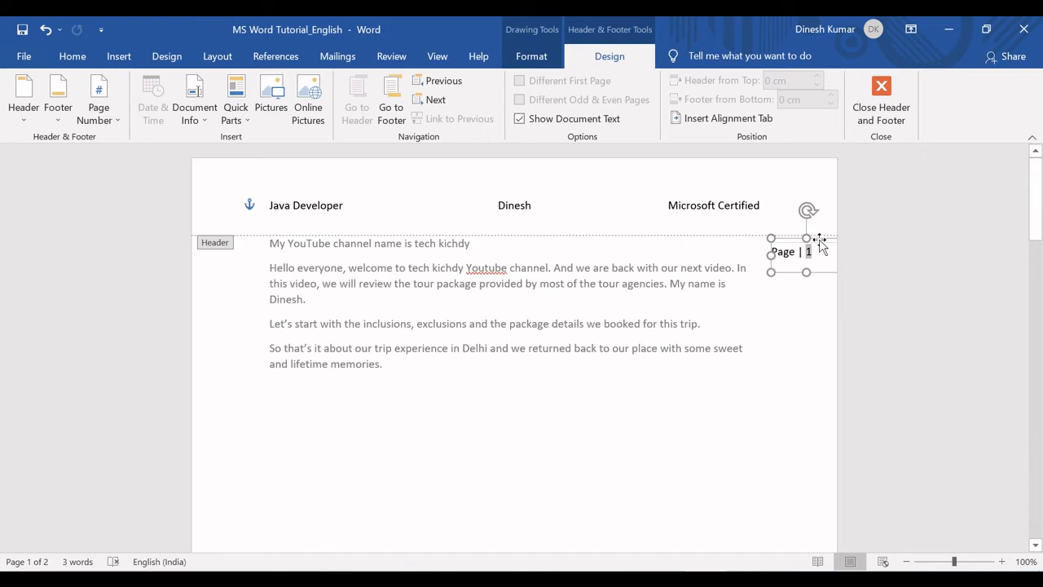
pyautogui.doubleClick(721, 351)
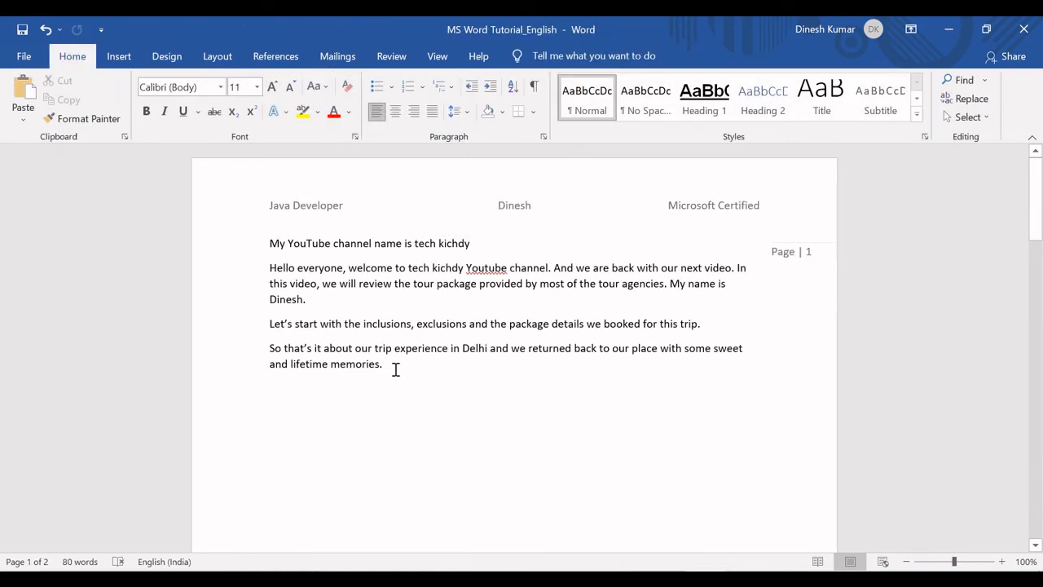
pyautogui.moveTo(1034, 232); pyautogui.dragTo(1037, 383)
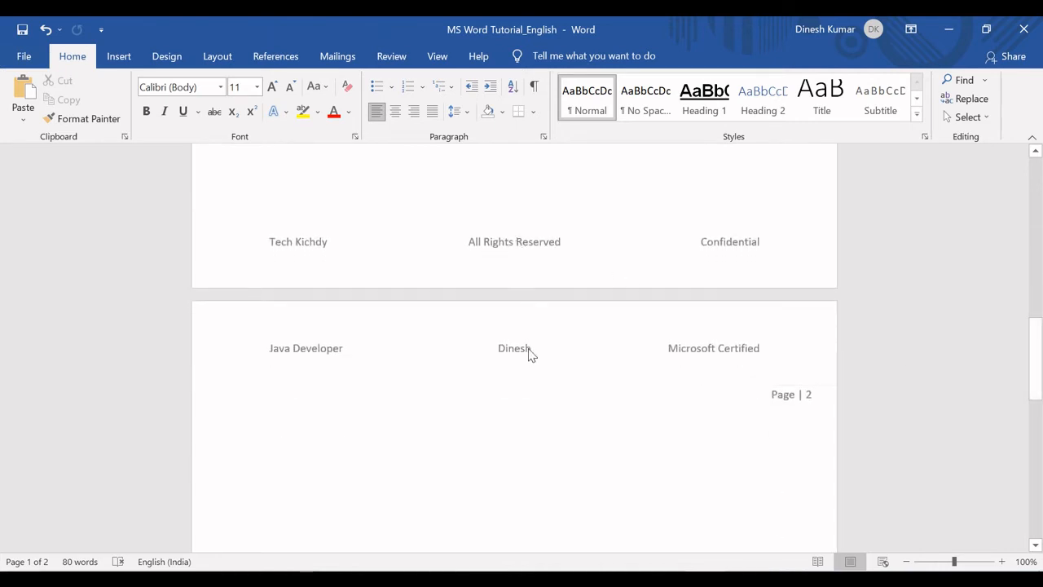
pyautogui.moveTo(1039, 367); pyautogui.dragTo(995, 170)
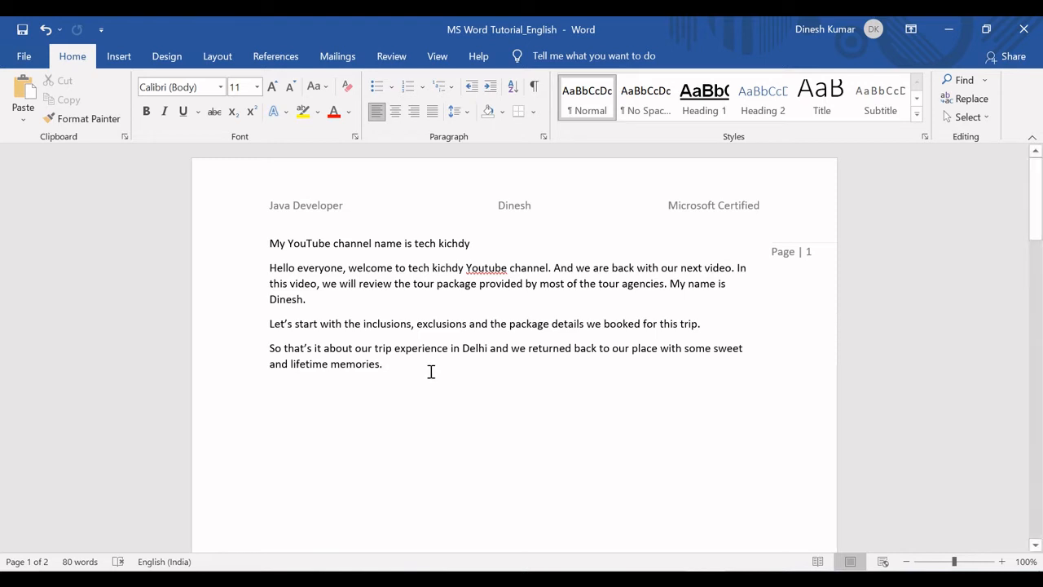
# Step: Switch to the Excel functions list and fill the "Insert Page Number" cell green, then select "Insert Text box"
pyautogui.hotkey('alt', 'Tab')
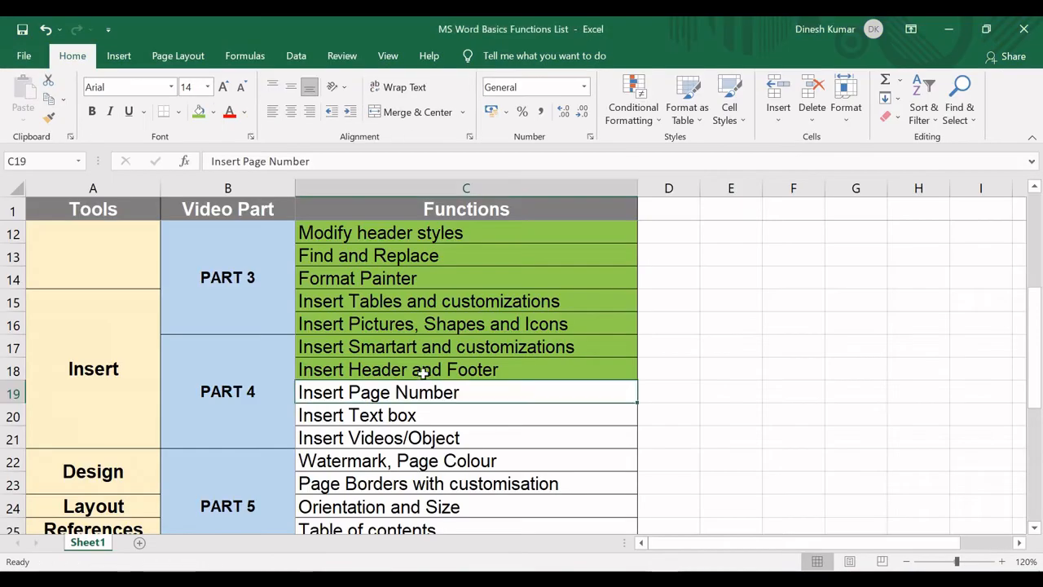
pyautogui.click(199, 112)
pyautogui.click(395, 416)
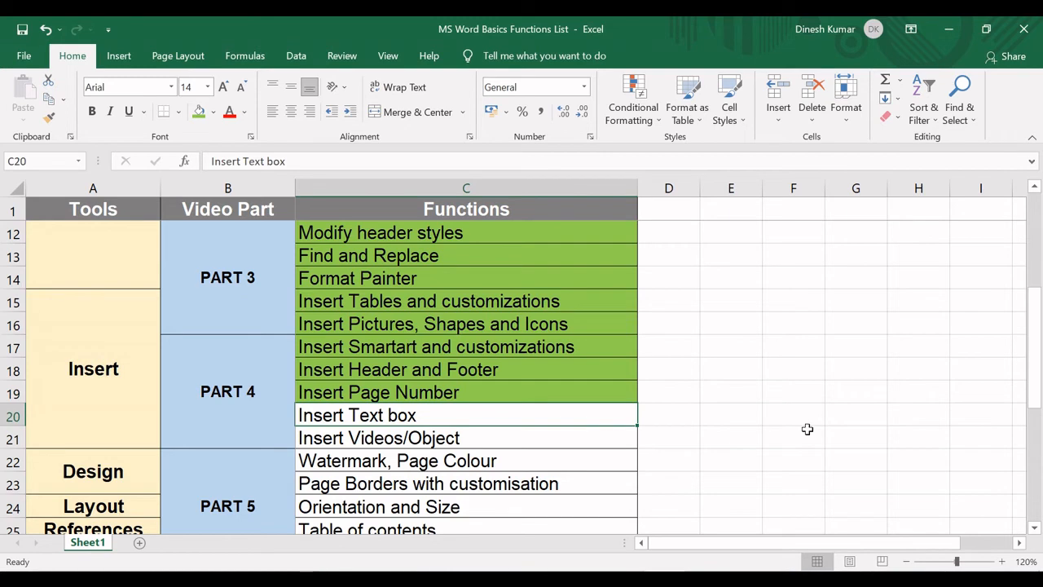
# Step: Switch to the Word document, add two blank lines below the last paragraph and insert a Simple Text Box there
pyautogui.hotkey('alt', 'Tab')
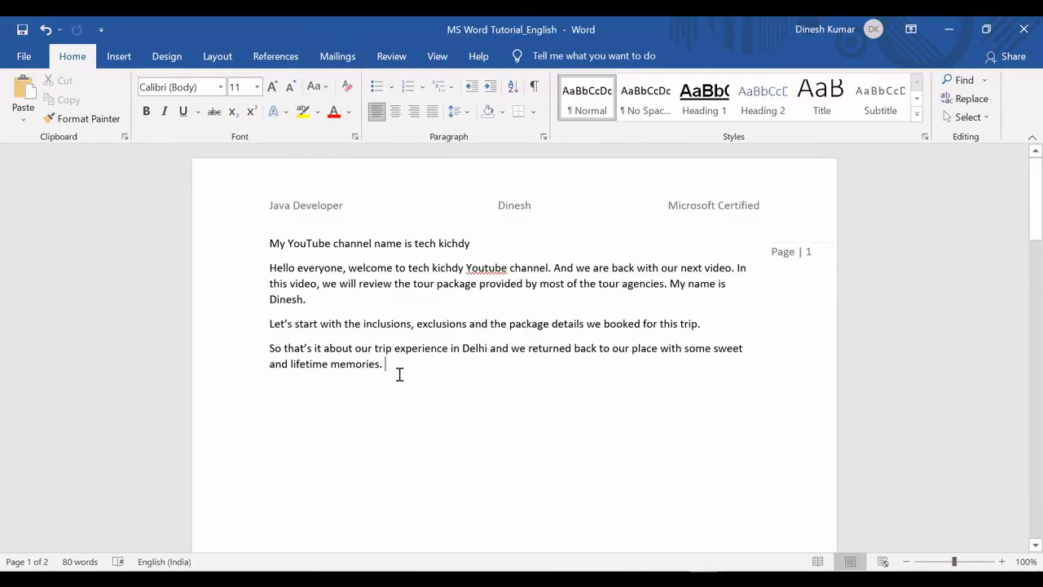
pyautogui.press('Return')
pyautogui.press('Return')
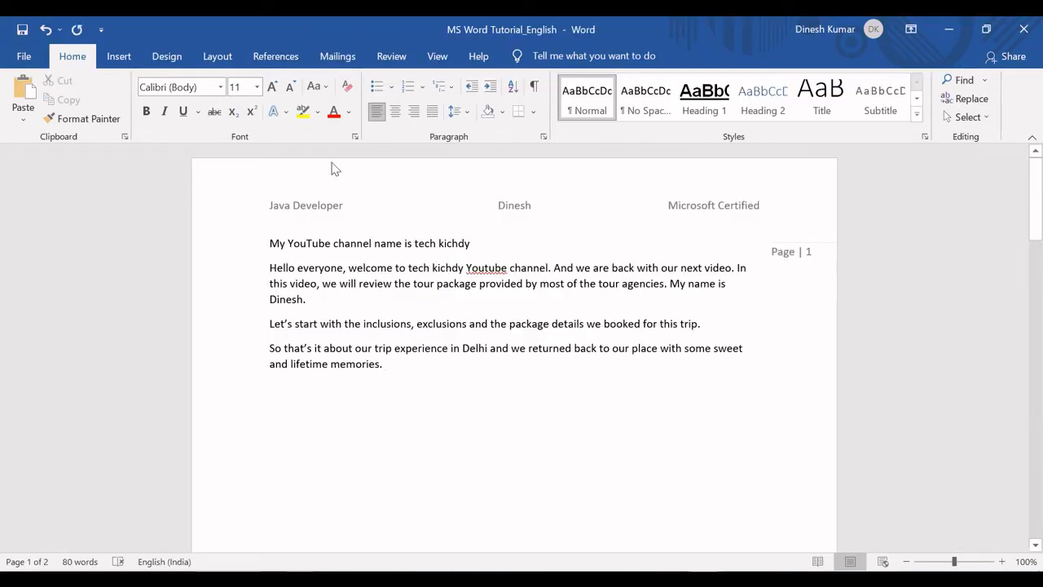
pyautogui.click(120, 61)
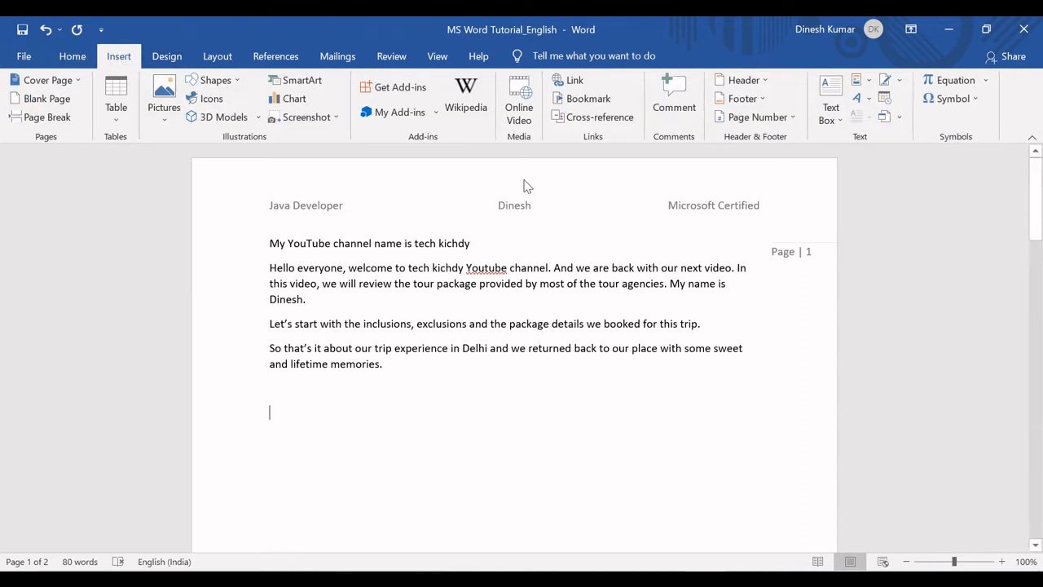
pyautogui.click(838, 122)
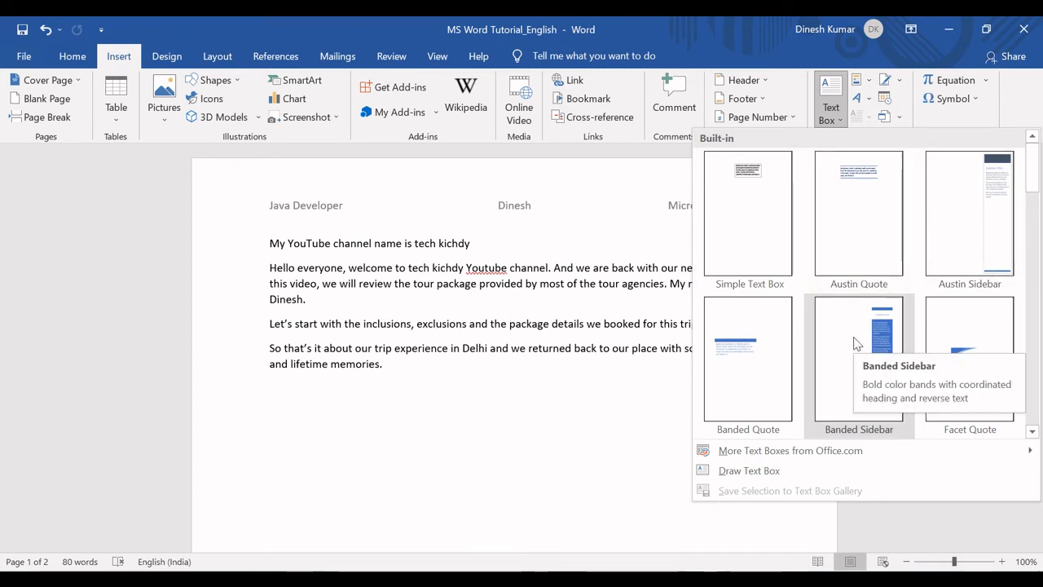
pyautogui.click(748, 221)
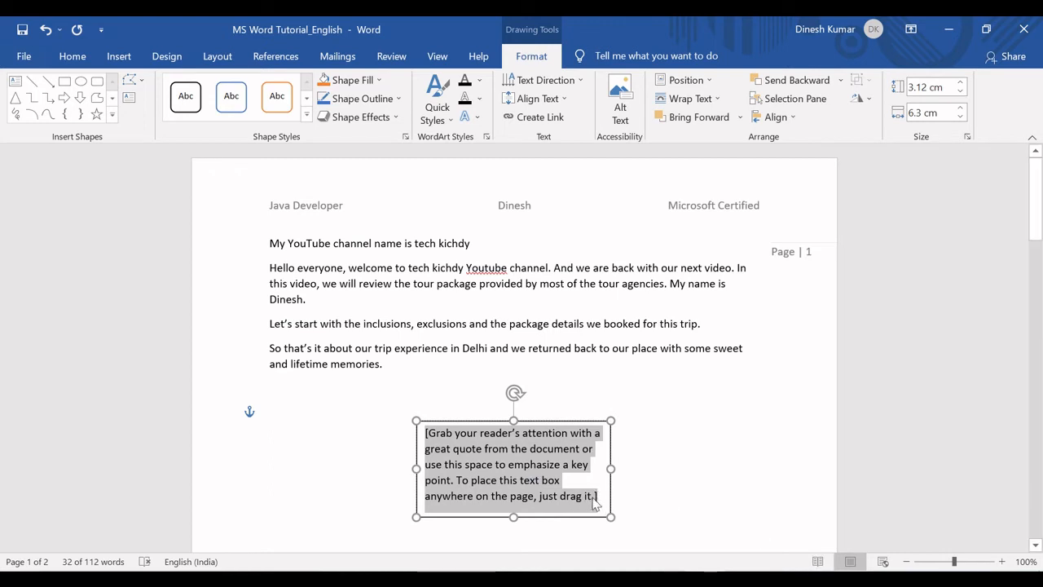
# Step: Replace the text box's placeholder text with "Welcome to Tech Kichdy MS Word series"
pyautogui.write('We')
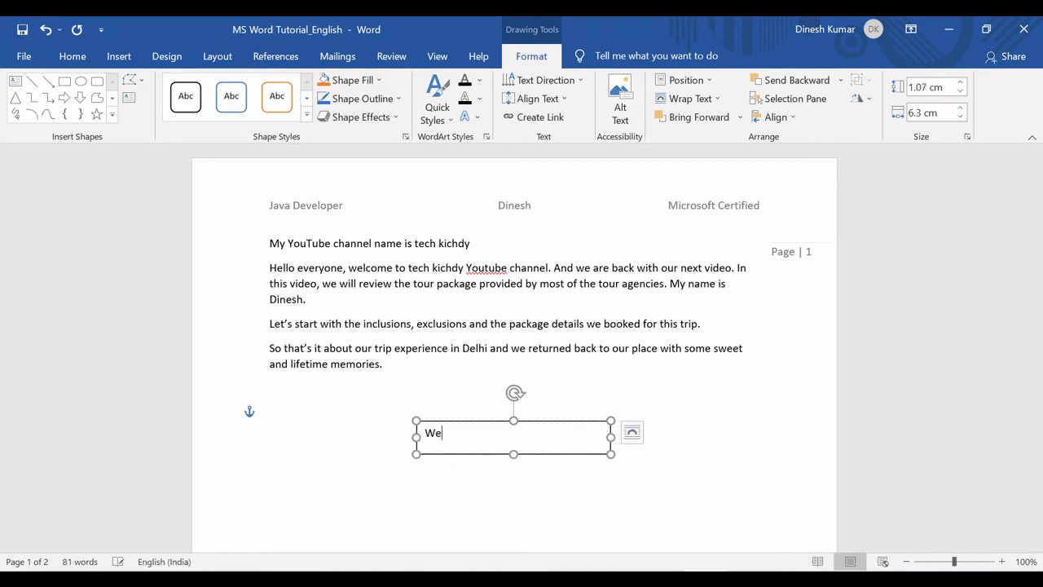
pyautogui.write('lcome to Tech KIchdy MS Wo')
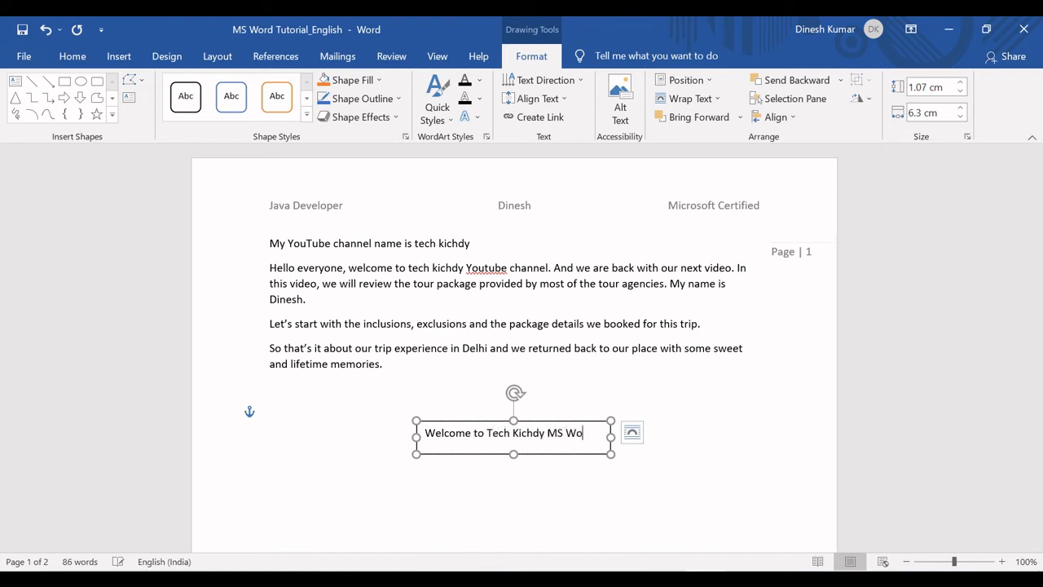
pyautogui.write('rd series')
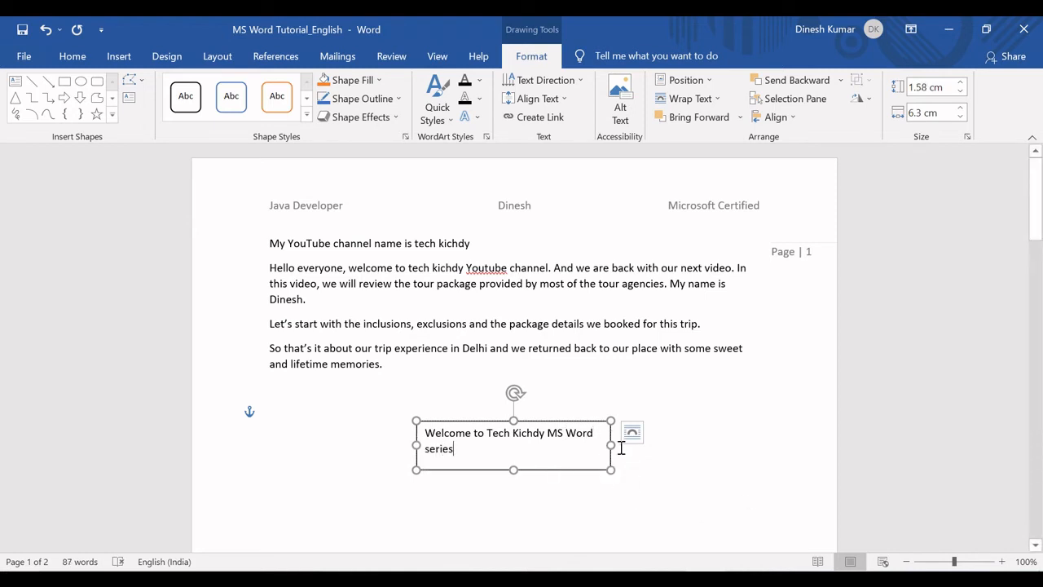
# Step: Narrow the text box to about 3.85 cm wide and fill it light green
pyautogui.moveTo(612, 445); pyautogui.dragTo(536, 451)
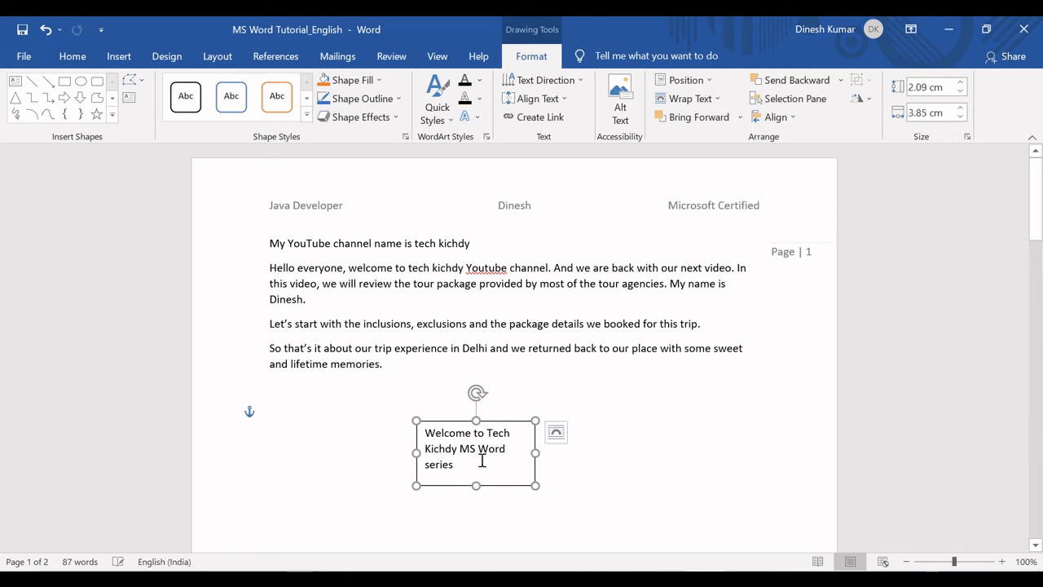
pyautogui.click(352, 80)
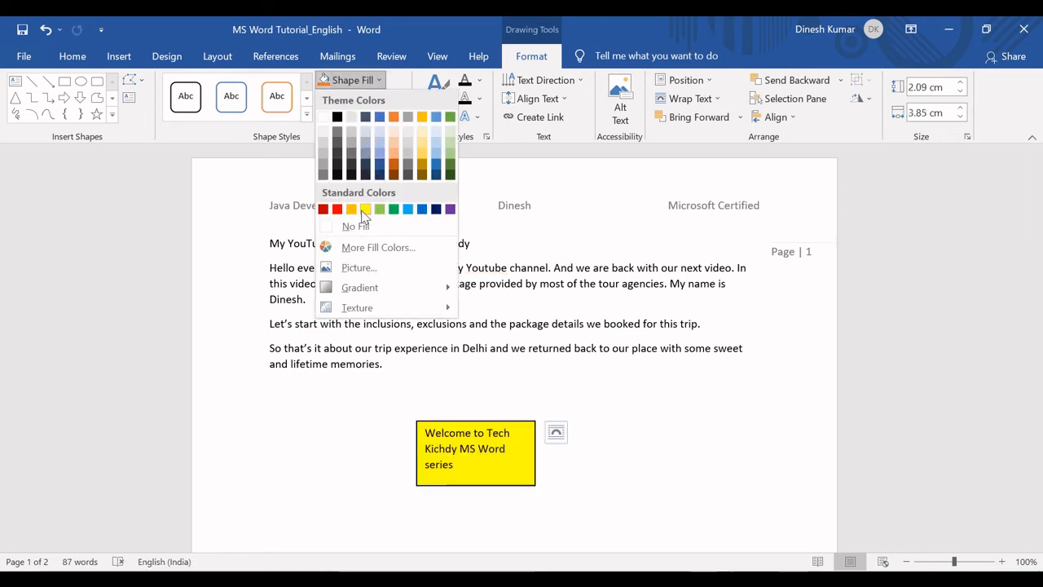
pyautogui.click(379, 210)
# Step: Format all the text box's text in bold Arial, and move the box to the left margin just below the last paragraph
pyautogui.moveTo(466, 472); pyautogui.dragTo(427, 426)
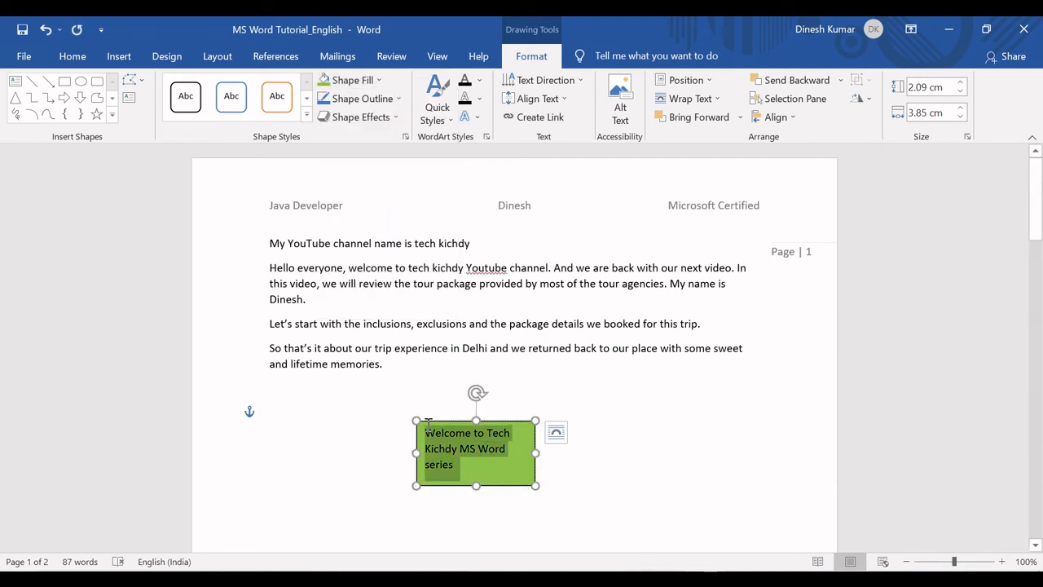
pyautogui.click(70, 58)
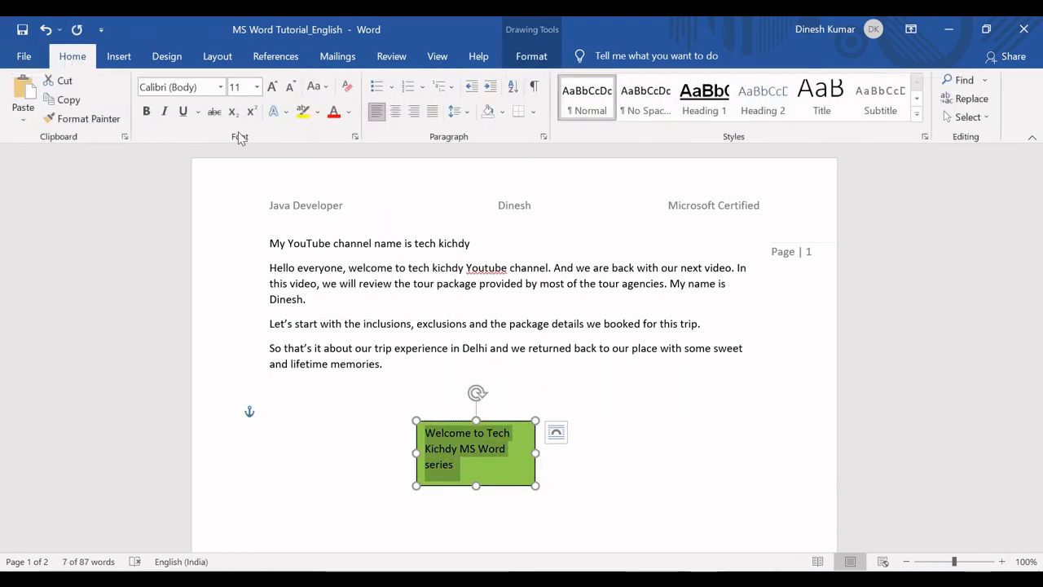
pyautogui.click(218, 86)
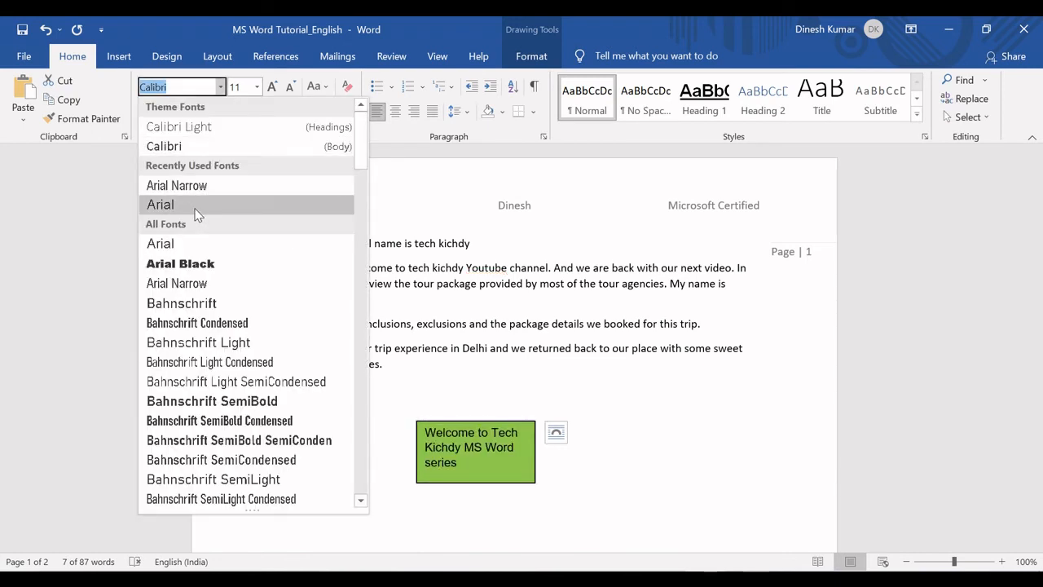
pyautogui.click(195, 205)
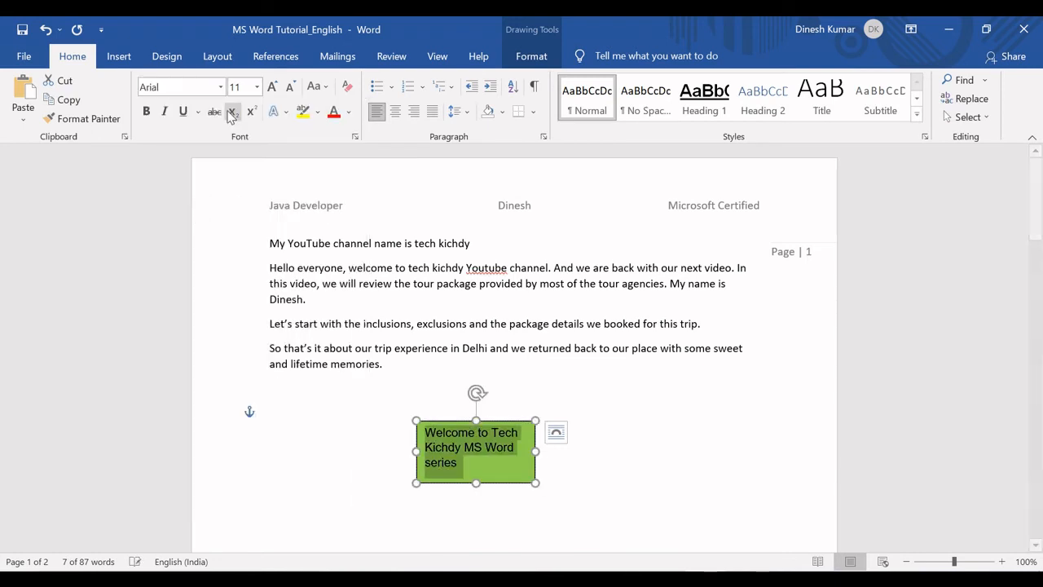
pyautogui.click(146, 111)
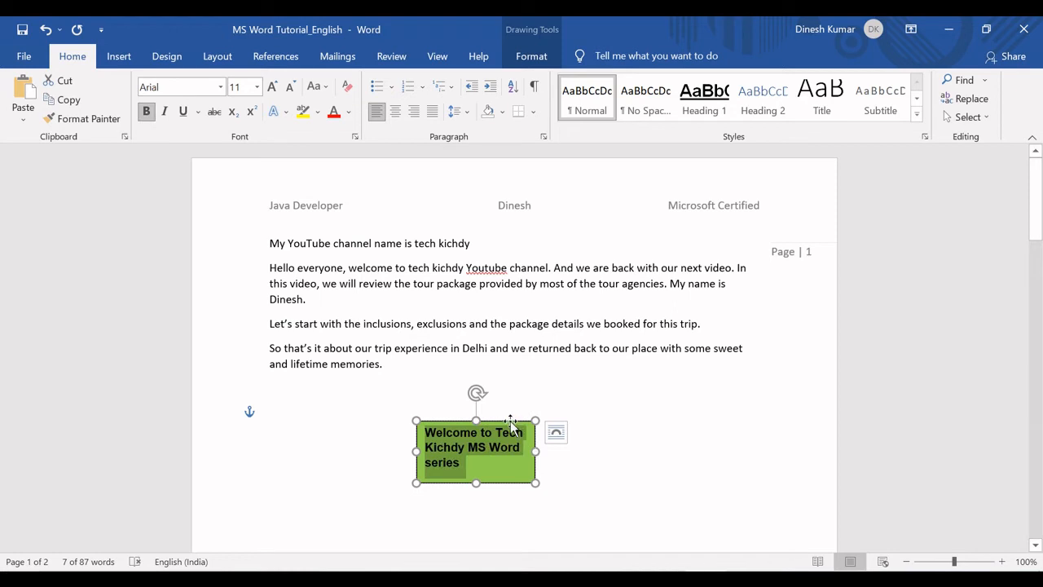
pyautogui.moveTo(511, 421); pyautogui.dragTo(358, 399)
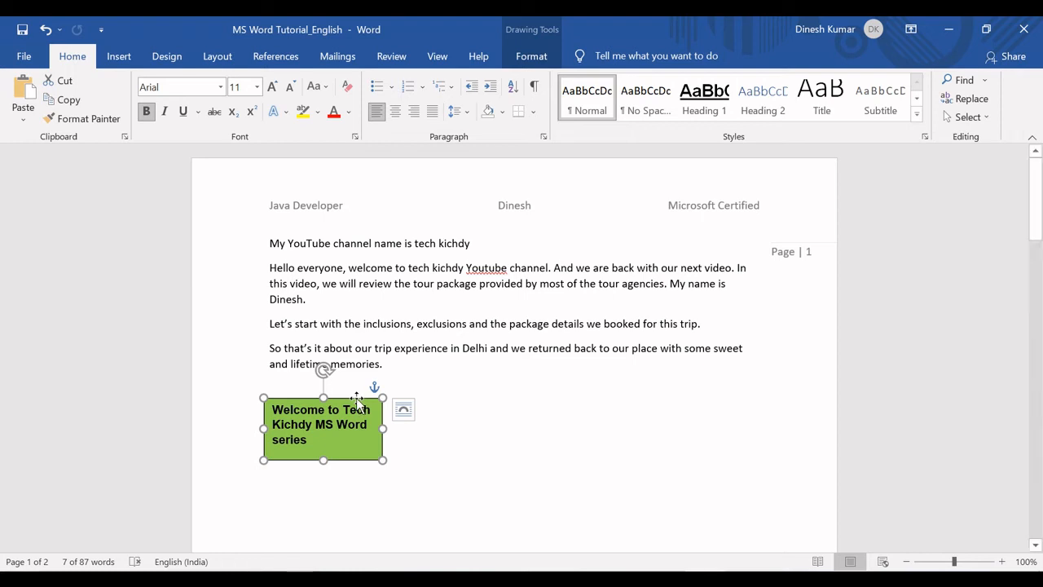
# Step: Delete the green text box, then switch to the Excel functions list and fill the "Insert Text box" cell green
pyautogui.press('Delete')
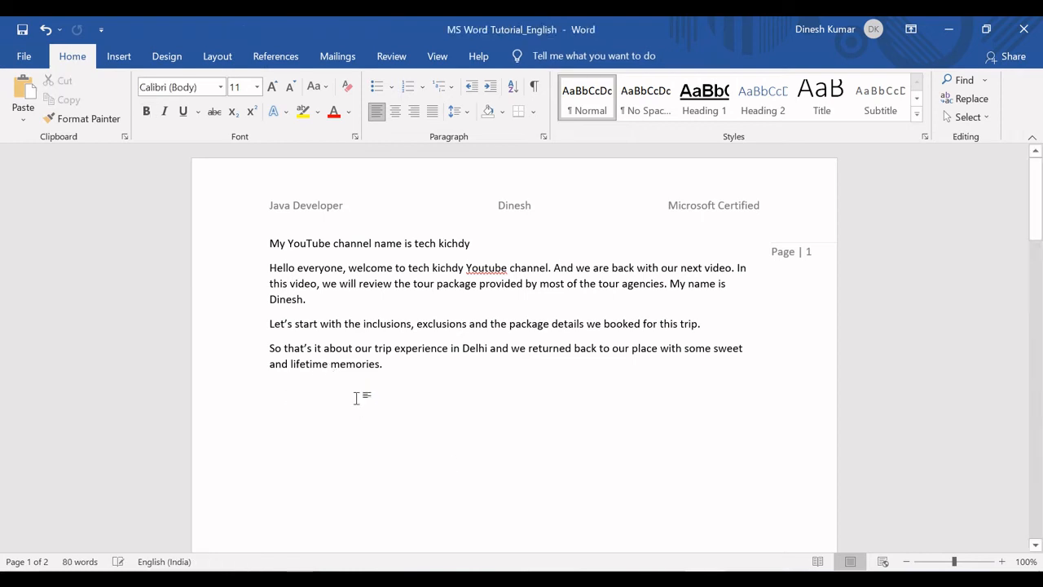
pyautogui.hotkey('alt', 'Tab')
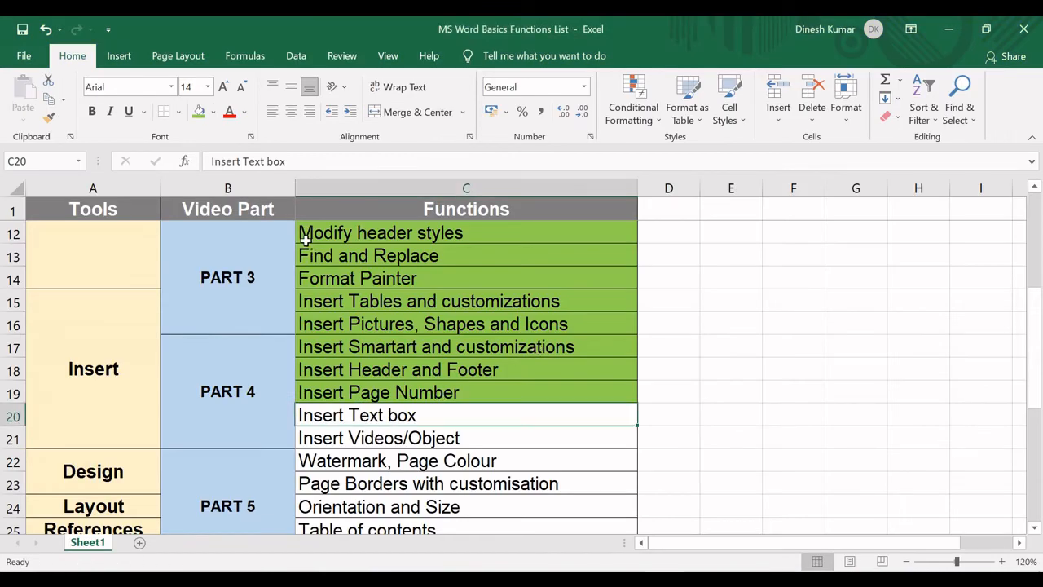
pyautogui.click(200, 113)
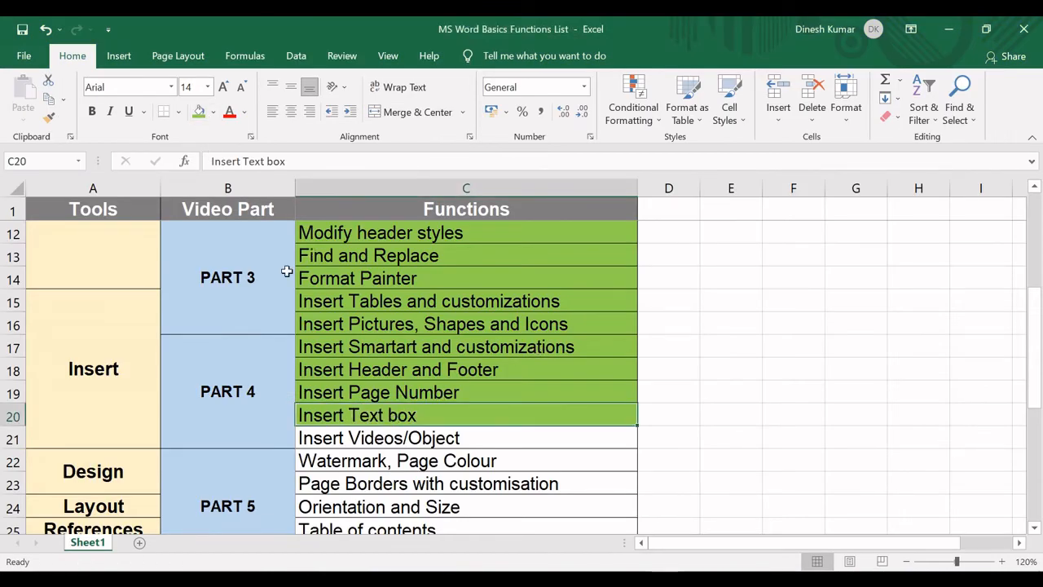
# Step: Select the "Insert Videos/Object" cell, switch to the Word document, and open the online video dialog on a new line below the last paragraph
pyautogui.click(369, 435)
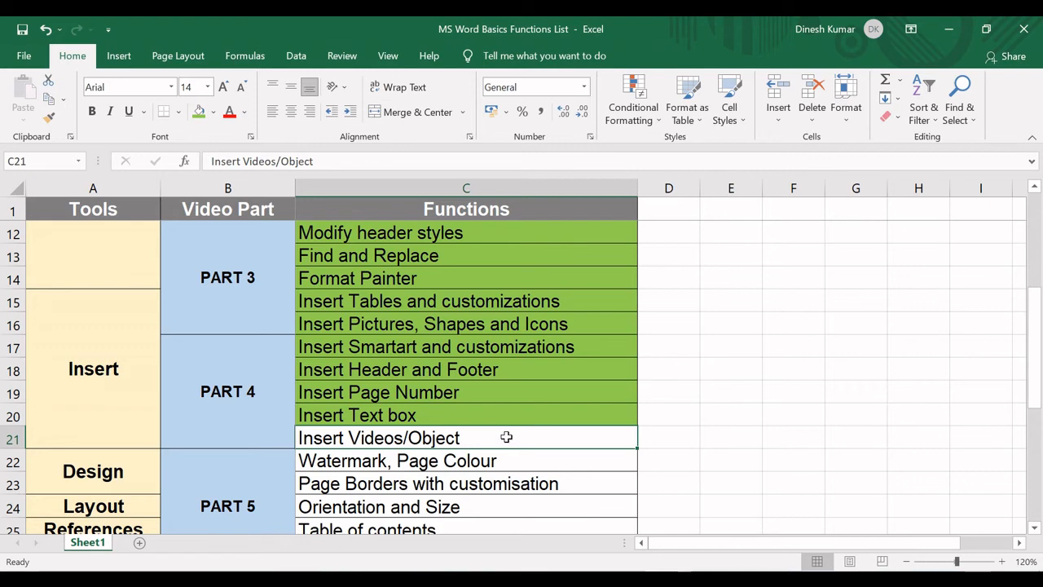
pyautogui.hotkey('alt', 'Tab')
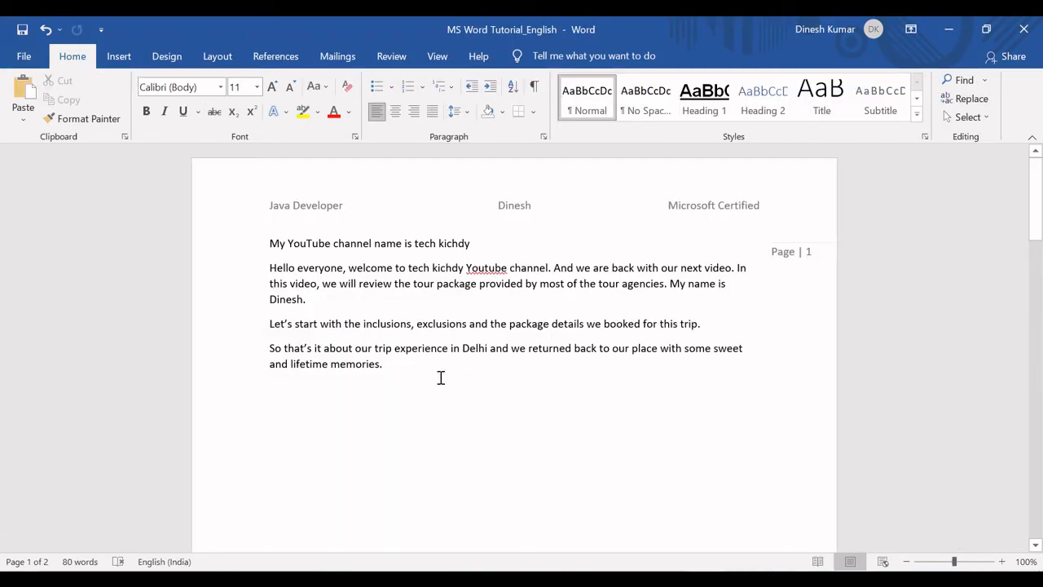
pyautogui.press('Return')
pyautogui.click(118, 59)
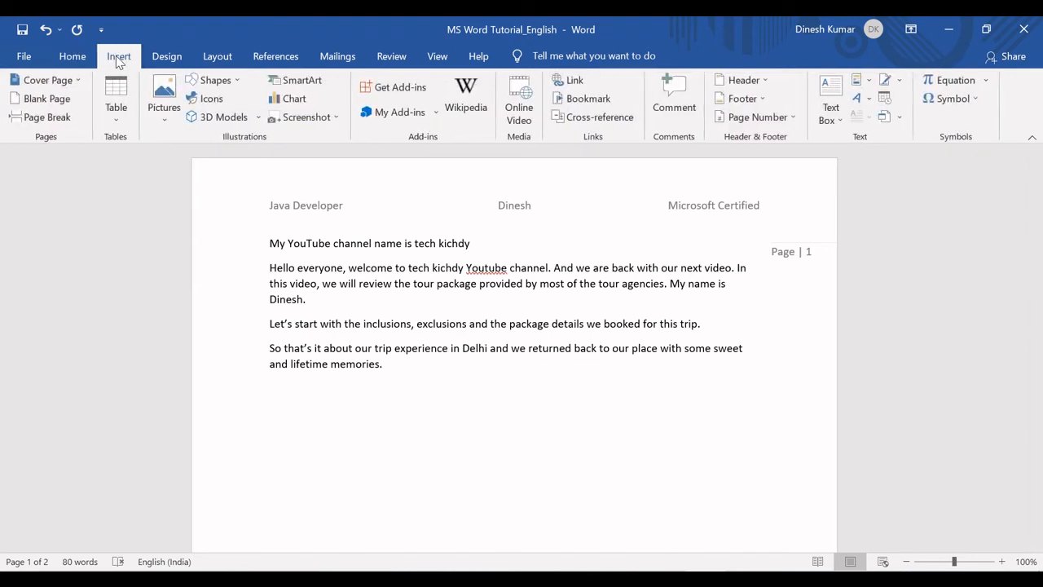
pyautogui.click(518, 106)
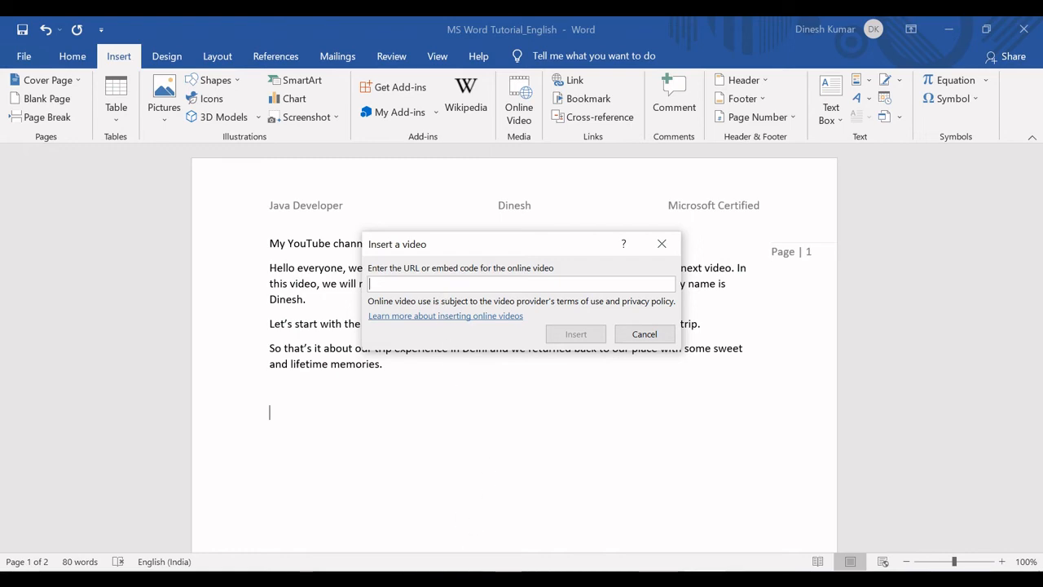
# Step: Copy the YouTube address of "MS Word Basics for Beginners | Part 1" from the browser and insert that video into the Word document
pyautogui.click(507, 579)
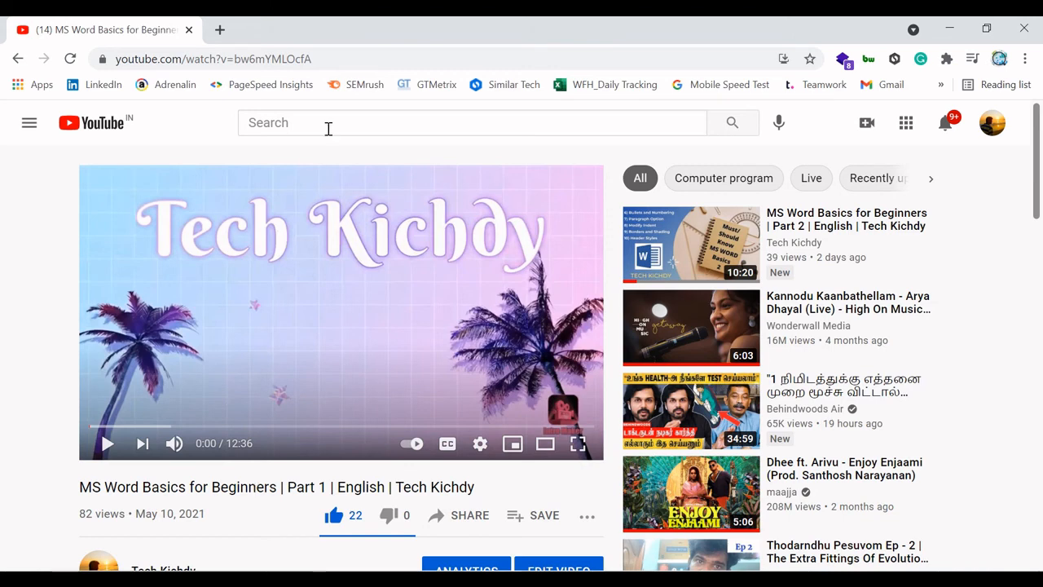
pyautogui.click(323, 60)
pyautogui.hotkey('ctrl', 'c')
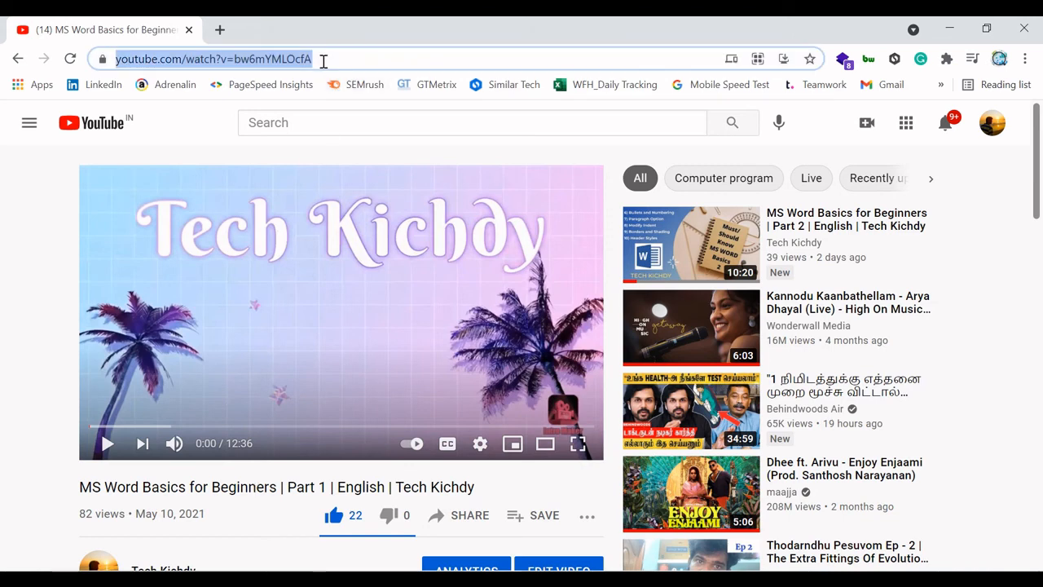
pyautogui.hotkey('alt', 'Tab')
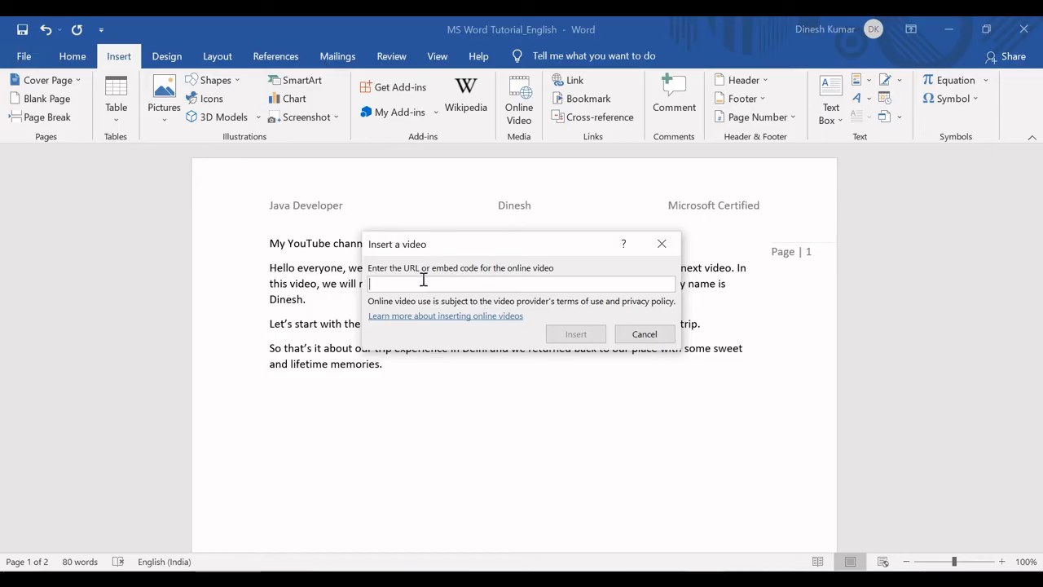
pyautogui.hotkey('ctrl', 'v')
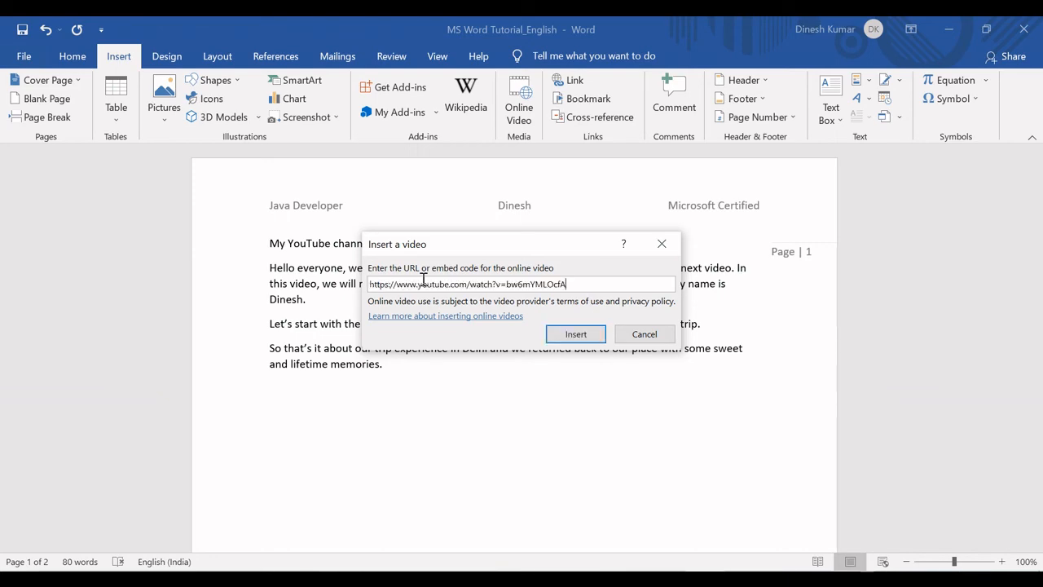
pyautogui.click(577, 334)
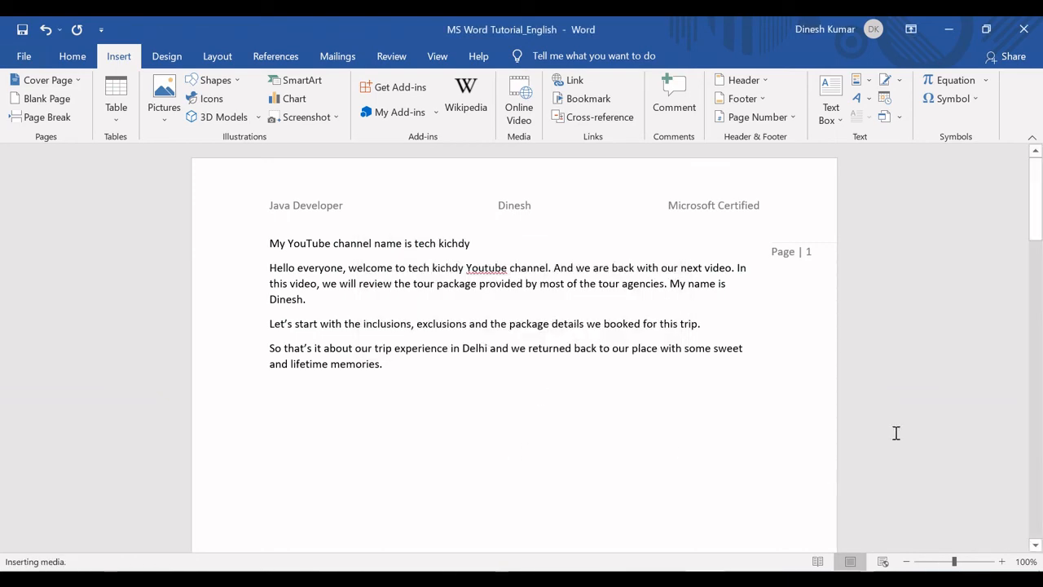
# Step: Shrink the inserted video proportionally to about 8.6 cm high by 11.47 cm wide and deselect it
pyautogui.moveTo(1038, 219); pyautogui.dragTo(1038, 230)
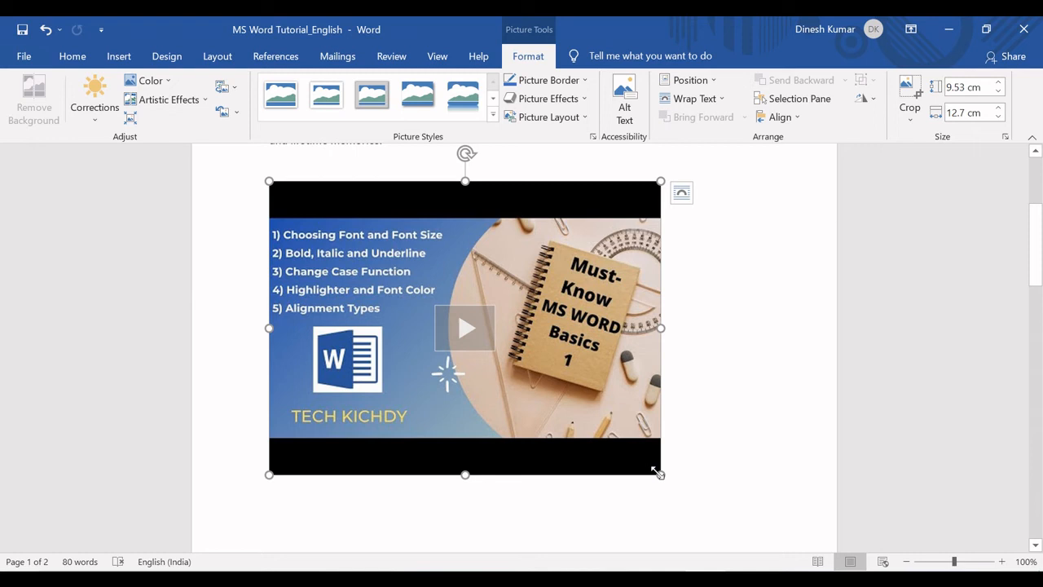
pyautogui.moveTo(657, 472); pyautogui.dragTo(624, 391)
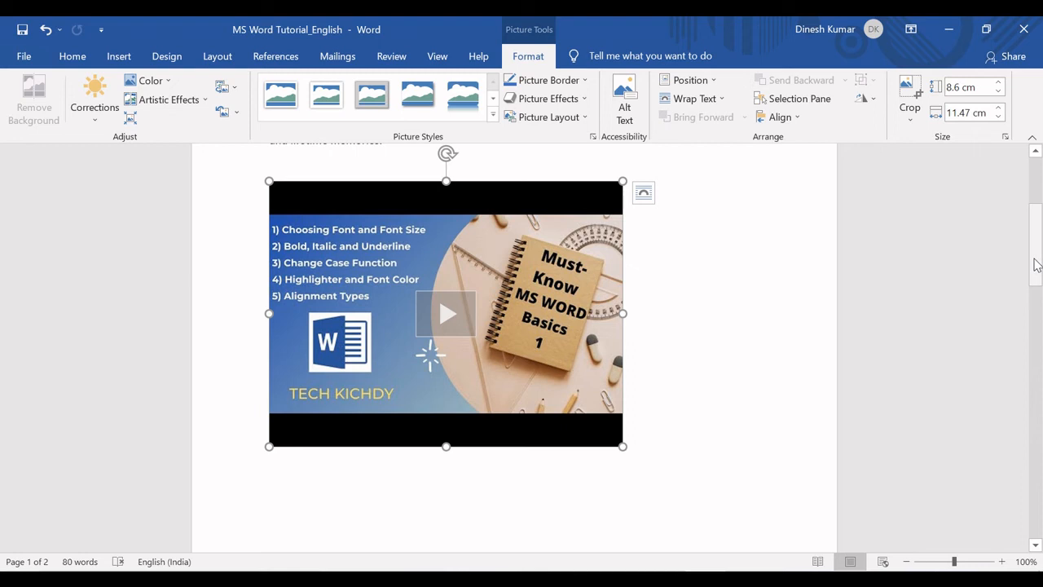
pyautogui.click(689, 334)
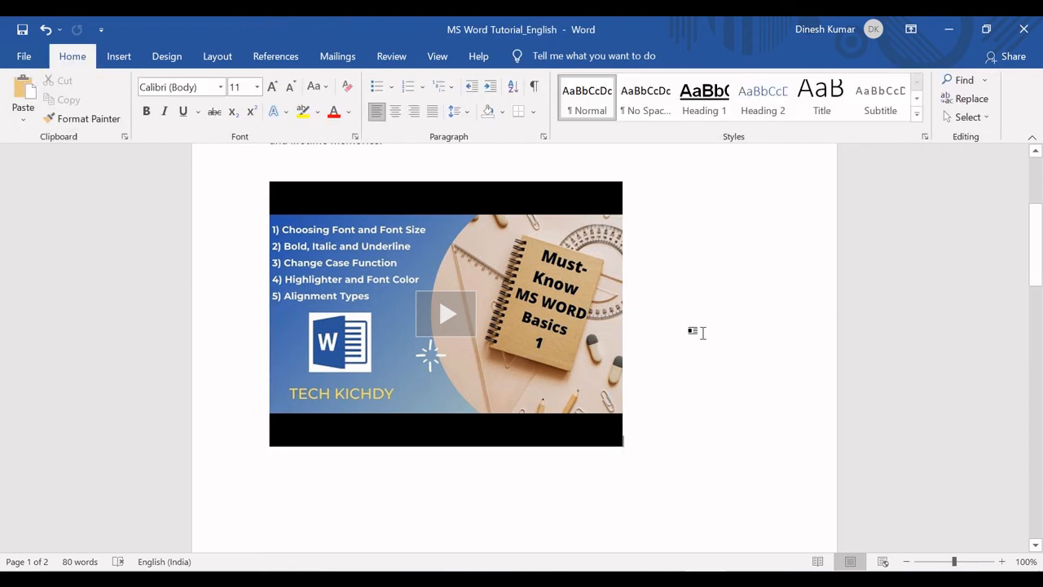
# Step: Play the embedded video inside the document briefly, pause it, and close the player
pyautogui.click(434, 314)
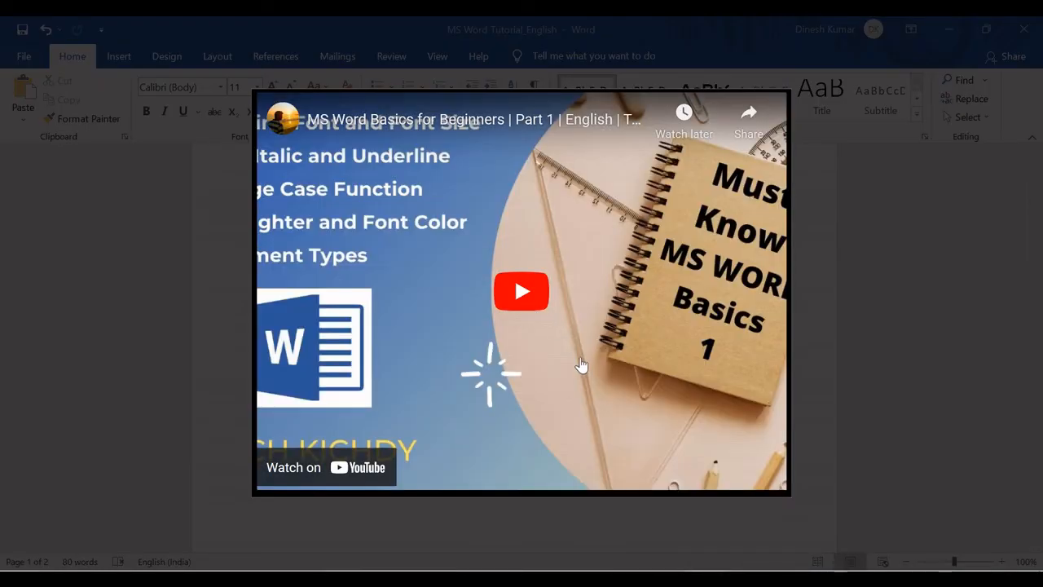
pyautogui.click(517, 291)
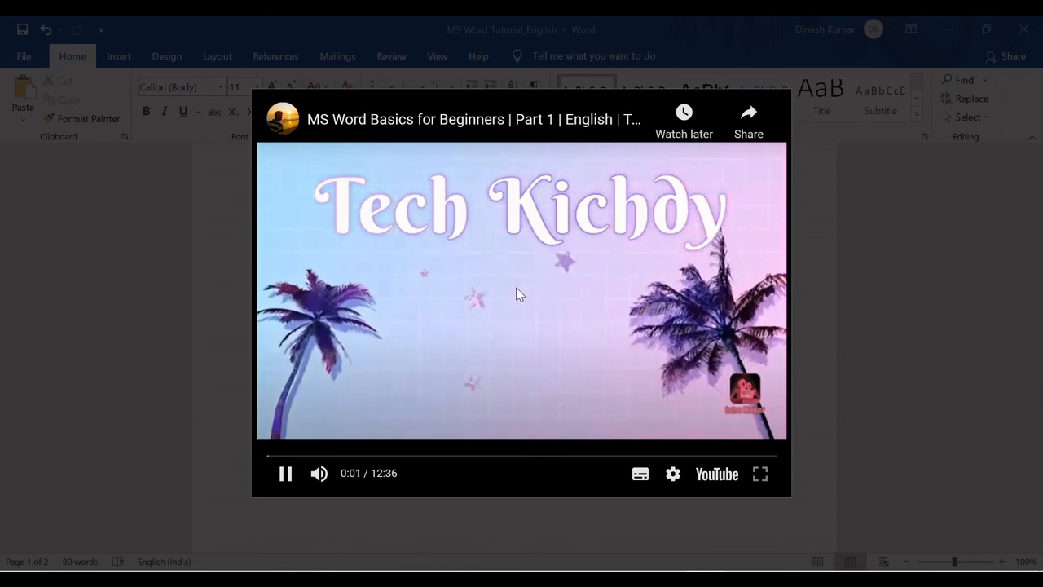
pyautogui.click(285, 475)
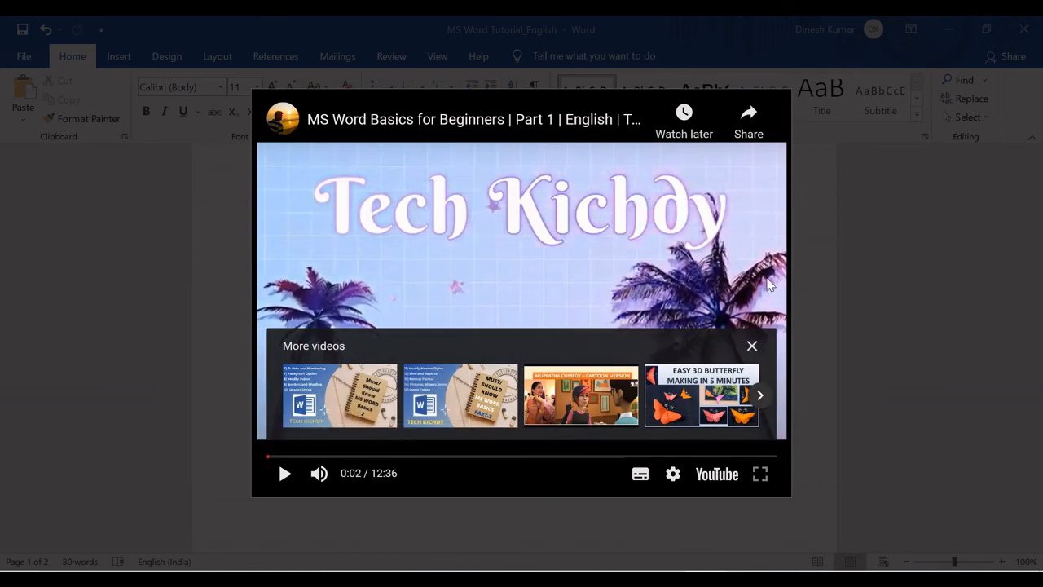
pyautogui.click(826, 241)
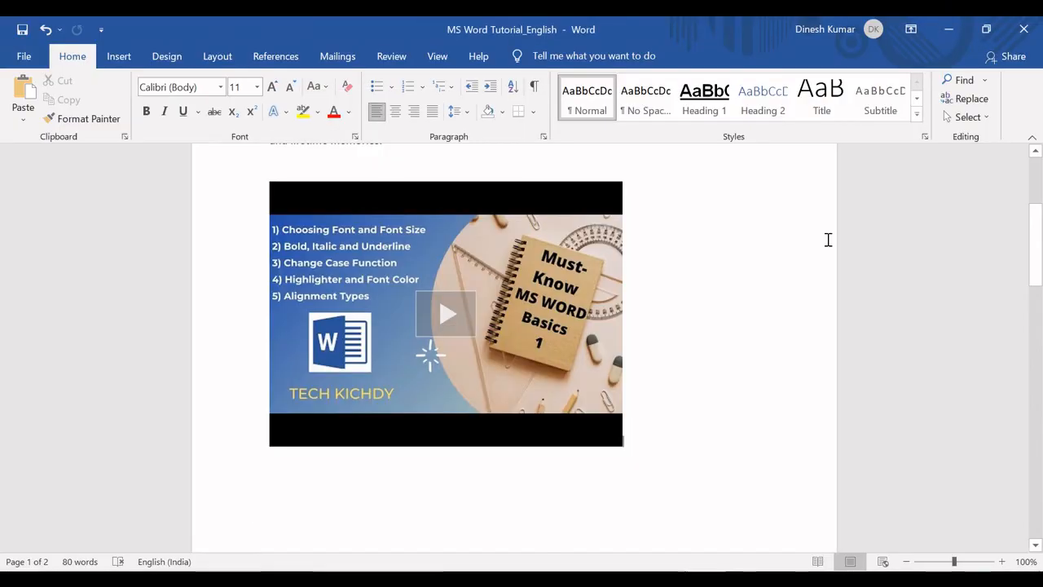
# Step: Delete the embedded video from the document, trying undo and redo on the deletion
pyautogui.click(600, 338)
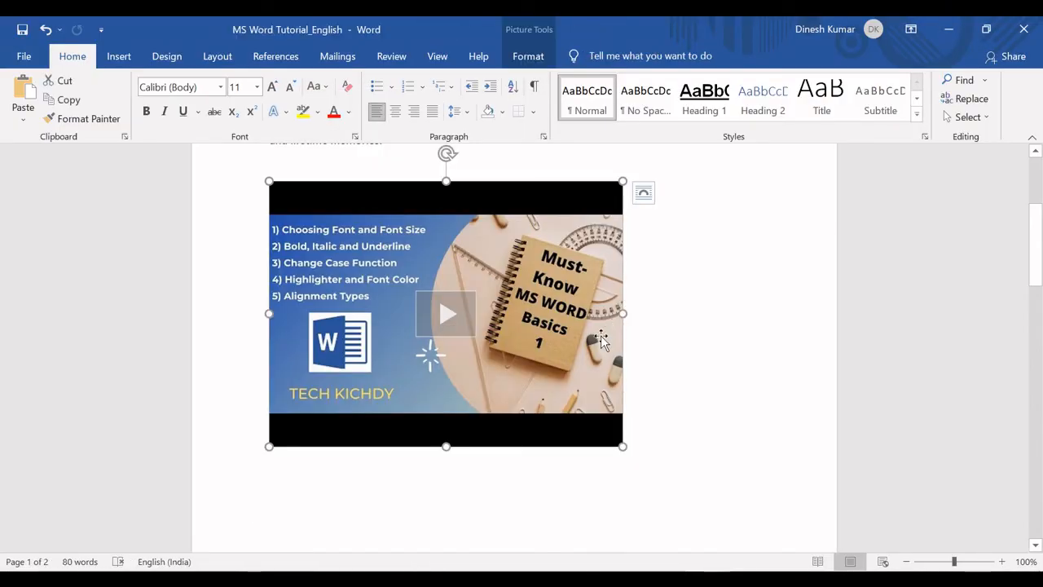
pyautogui.press('Delete')
pyautogui.hotkey('ctrl', 'z')
pyautogui.hotkey('ctrl', 'y')
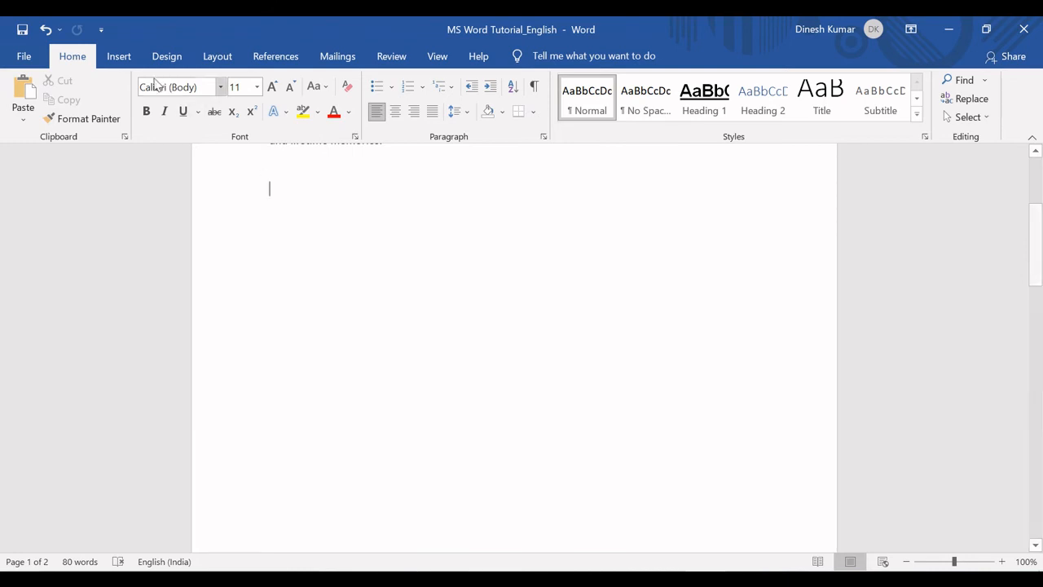
# Step: Insert the existing file "Gartner Magic Quadrant.pdf" from the Documents folder as an object displayed as an icon
pyautogui.click(121, 60)
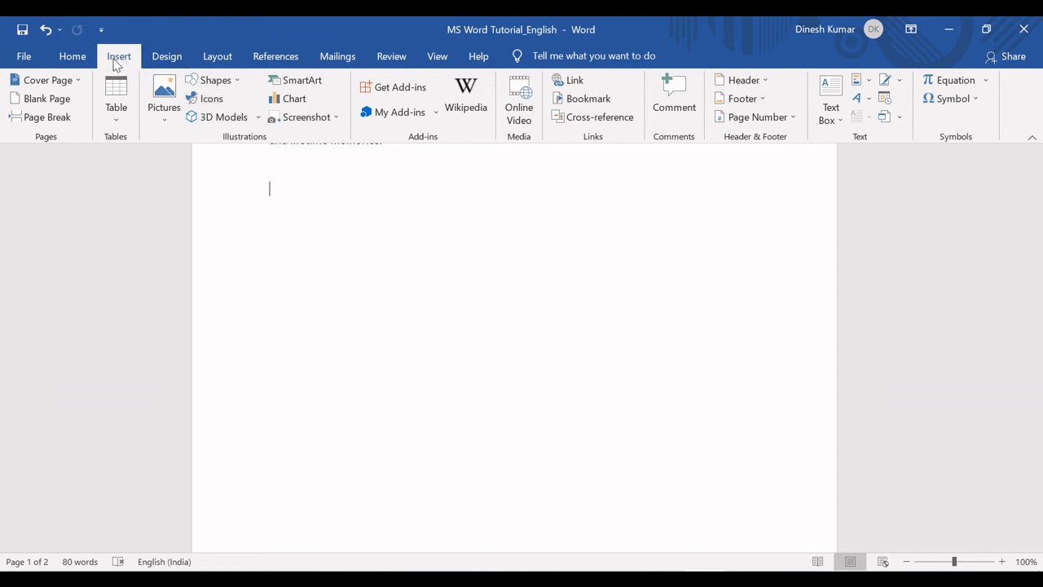
pyautogui.click(885, 120)
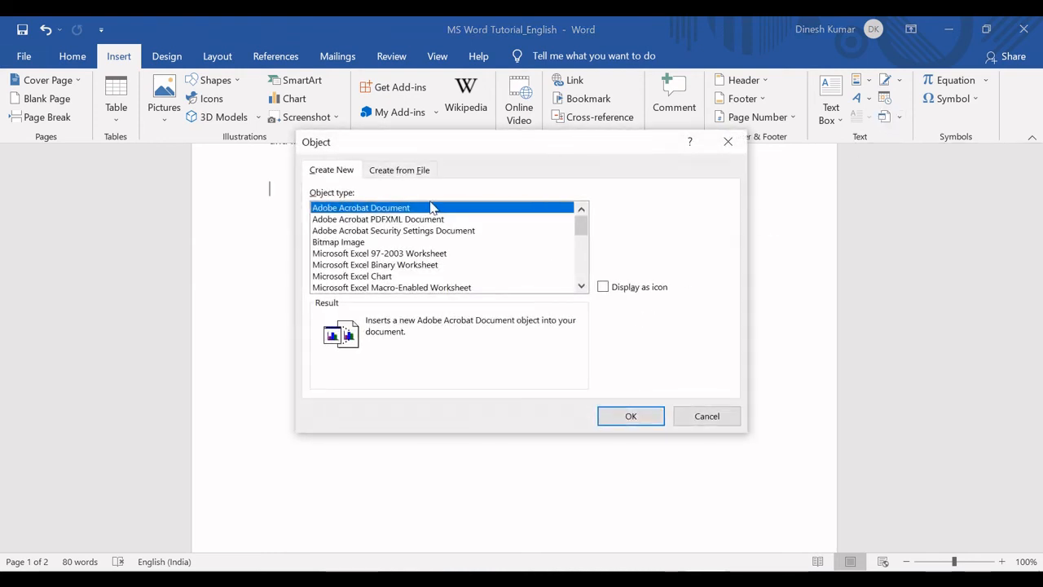
pyautogui.click(403, 175)
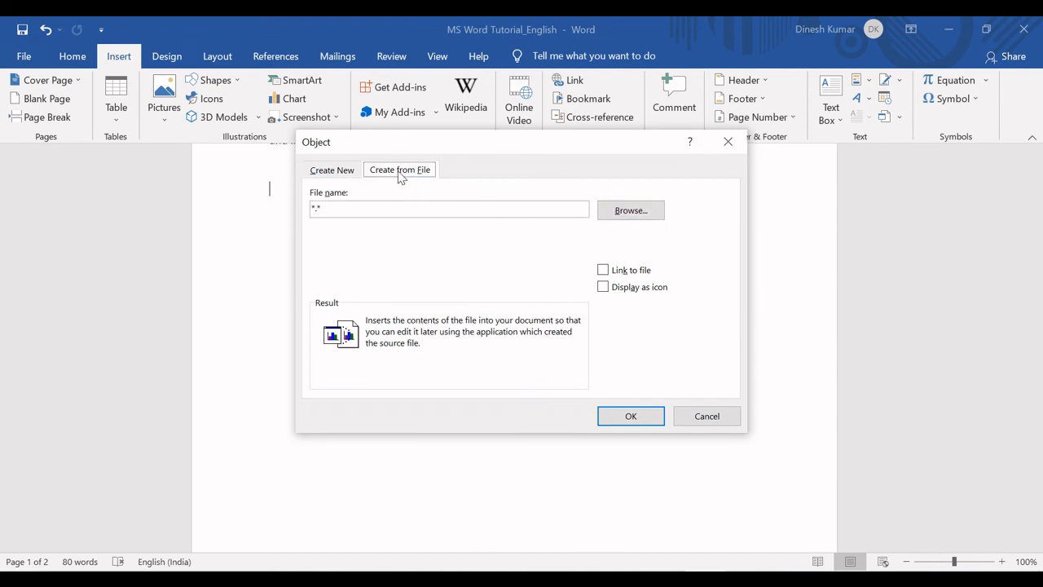
pyautogui.click(633, 210)
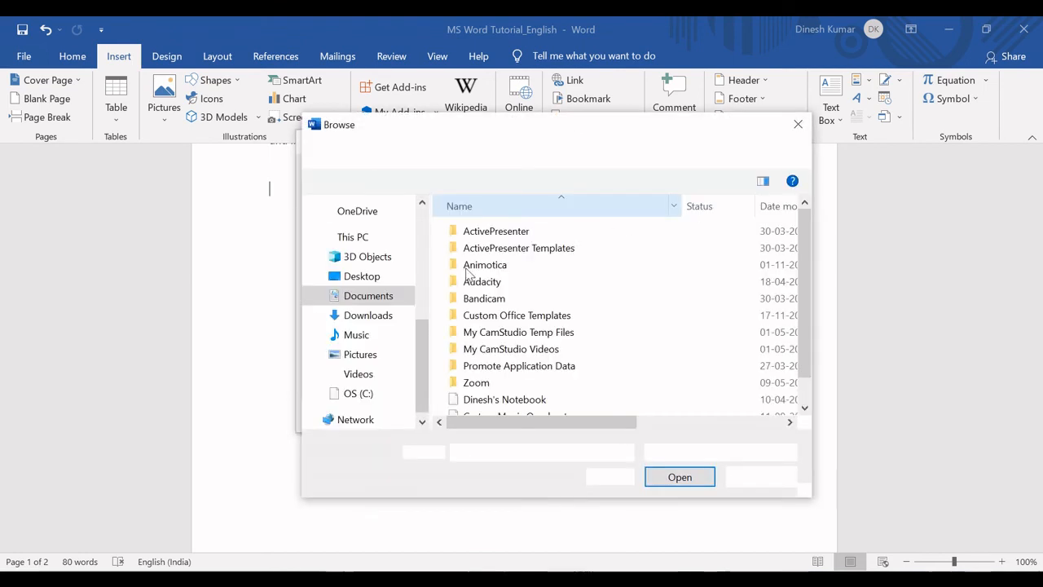
pyautogui.moveTo(422, 333); pyautogui.dragTo(423, 238)
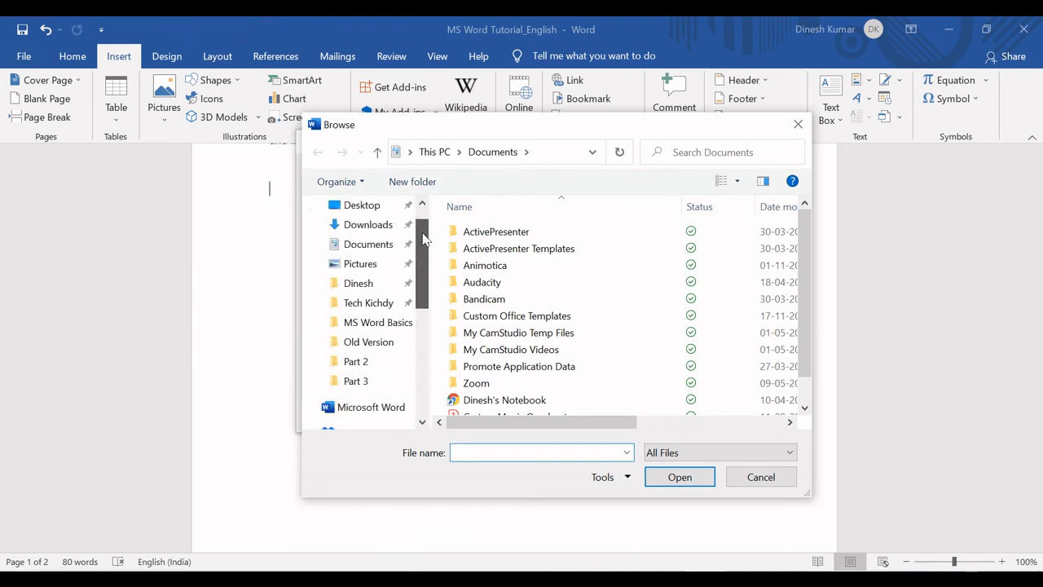
pyautogui.click(368, 248)
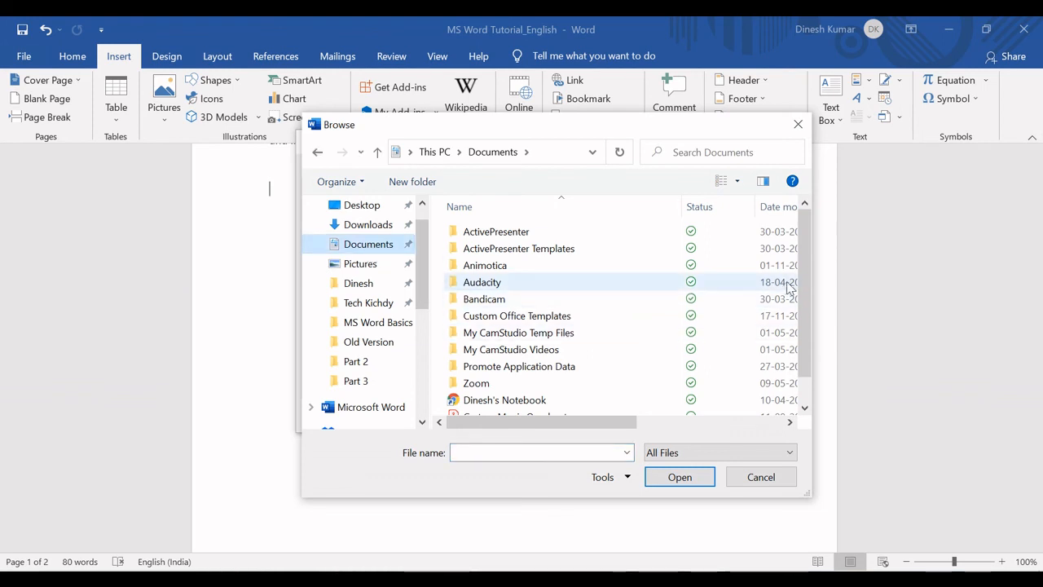
pyautogui.moveTo(811, 275); pyautogui.dragTo(811, 339)
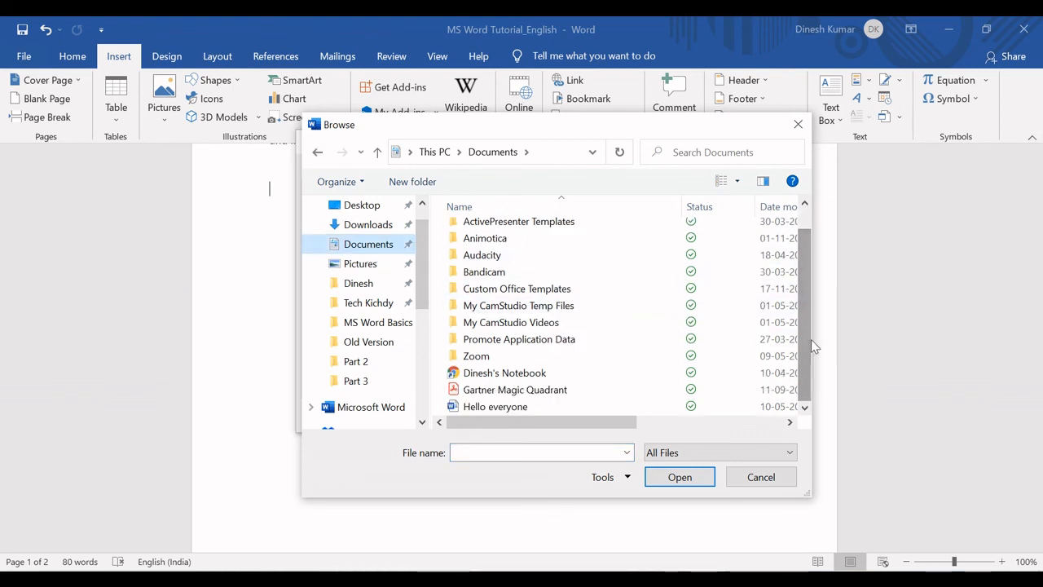
pyautogui.doubleClick(524, 393)
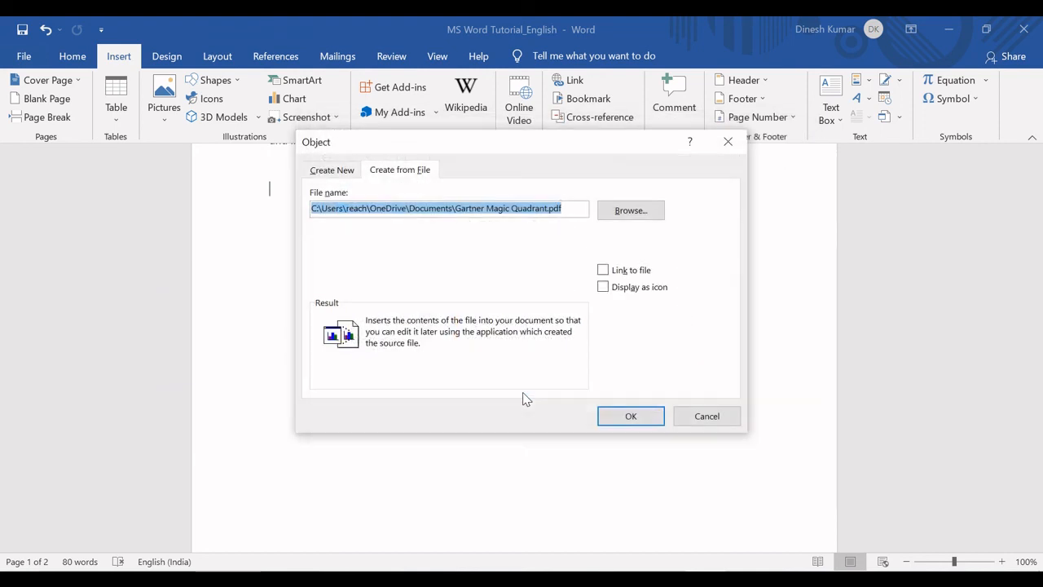
pyautogui.click(603, 289)
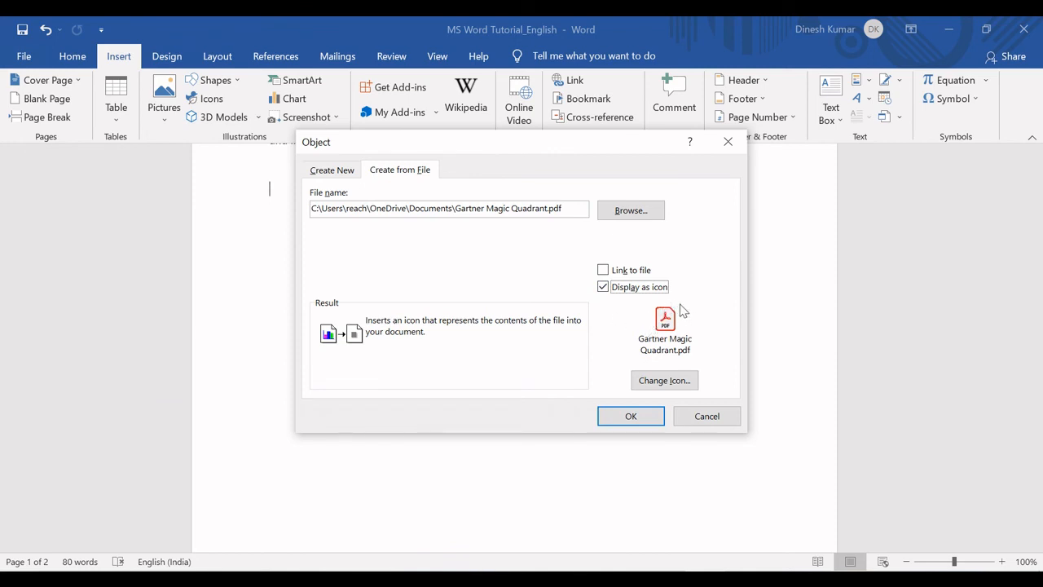
pyautogui.click(629, 425)
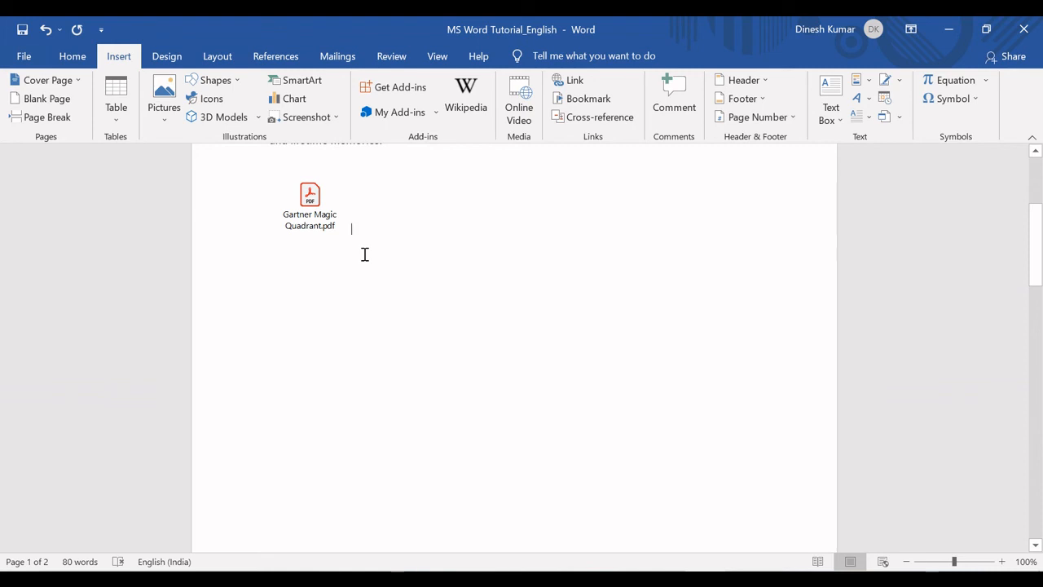
# Step: Add the text "Hi, check this out." beside the PDF icon, and open the embedded PDF to check it before closing it
pyautogui.write('Hi, check this out.')
pyautogui.click(309, 200)
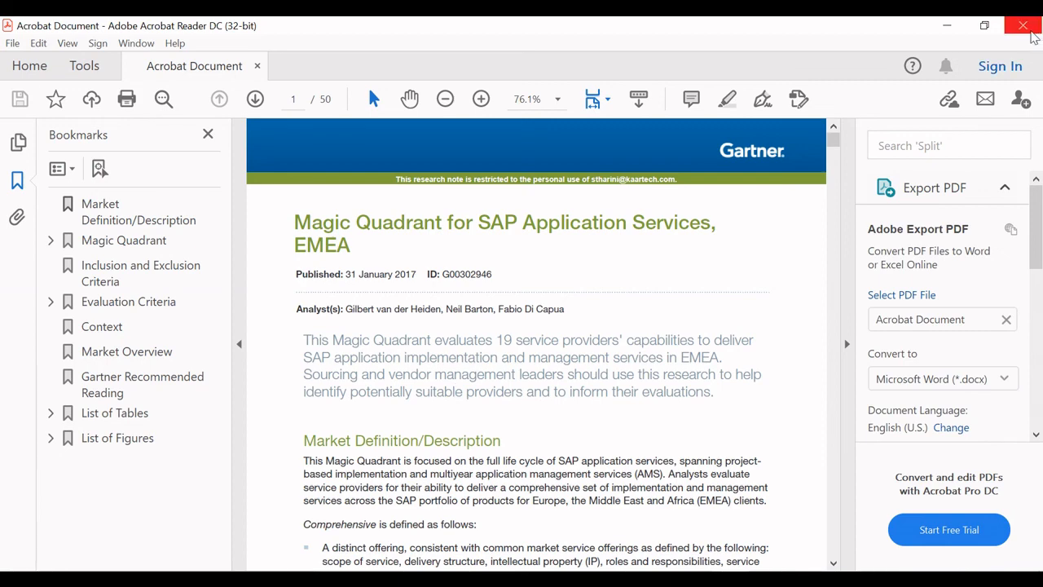
pyautogui.click(1024, 28)
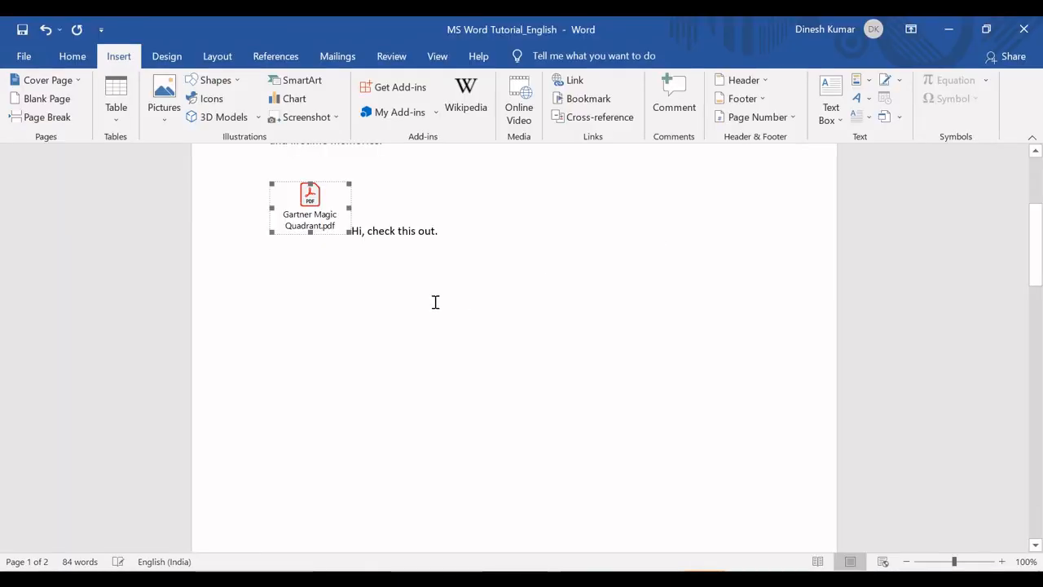
pyautogui.click(367, 231)
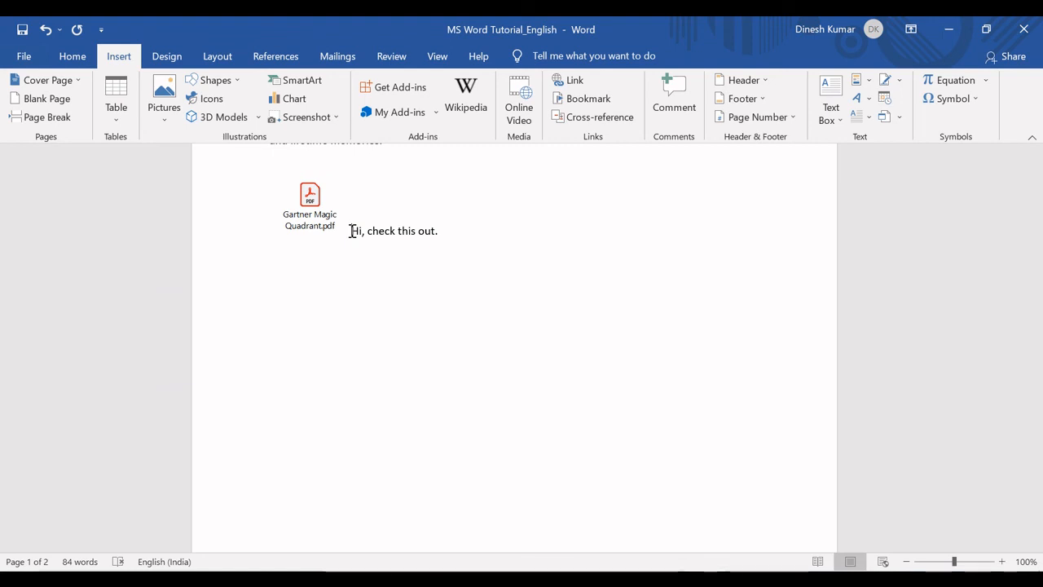
pyautogui.click(315, 208)
pyautogui.click(359, 235)
pyautogui.doubleClick(356, 233)
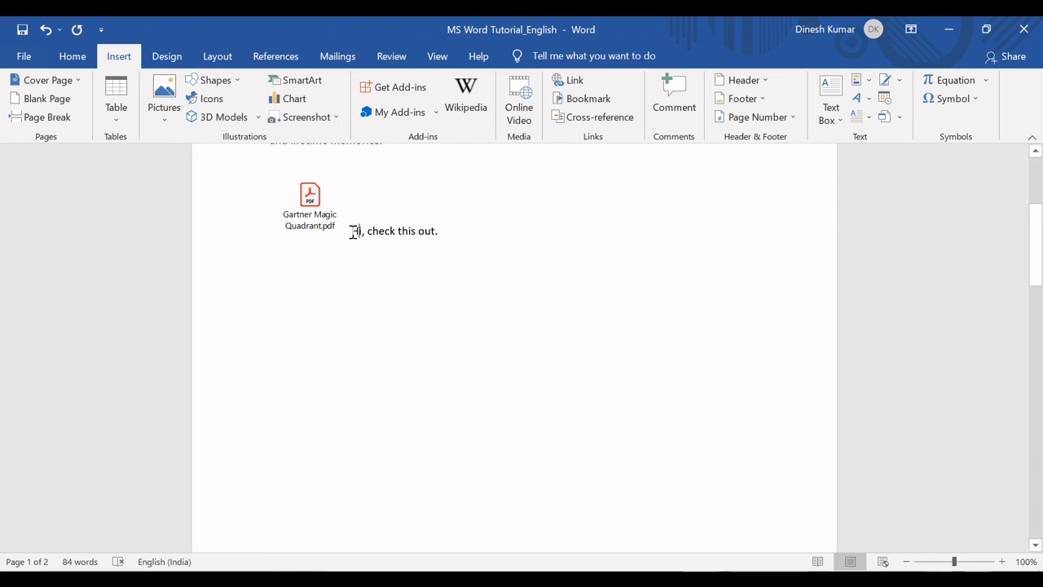
pyautogui.click(356, 236)
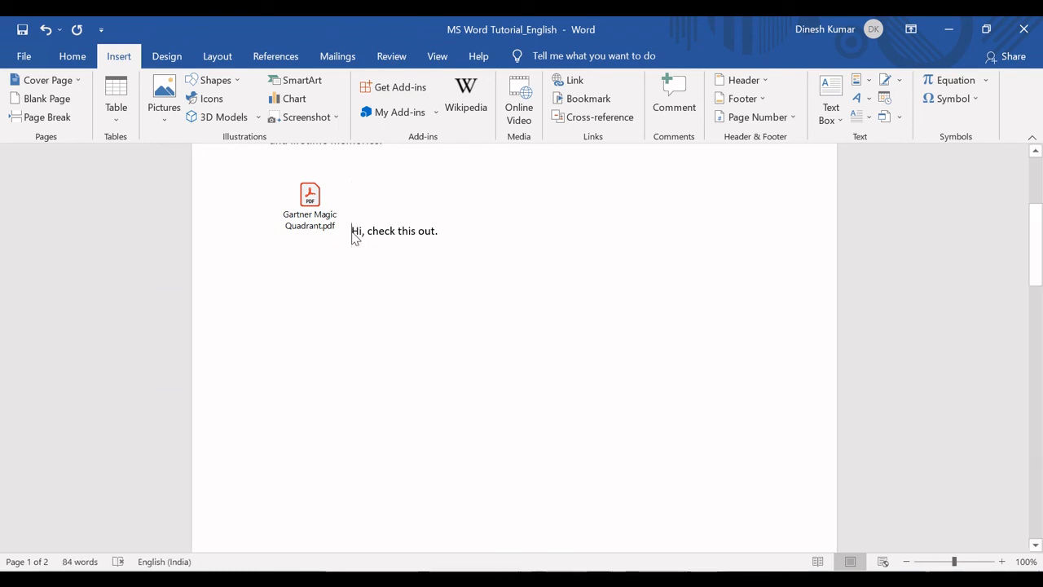
# Step: On a new line below the PDF icon, start inserting an object from file, choosing "Tech KIchdy Intro.mp4" in MS Word Basics Training's Old Version folder
pyautogui.click(449, 233)
pyautogui.press('Return')
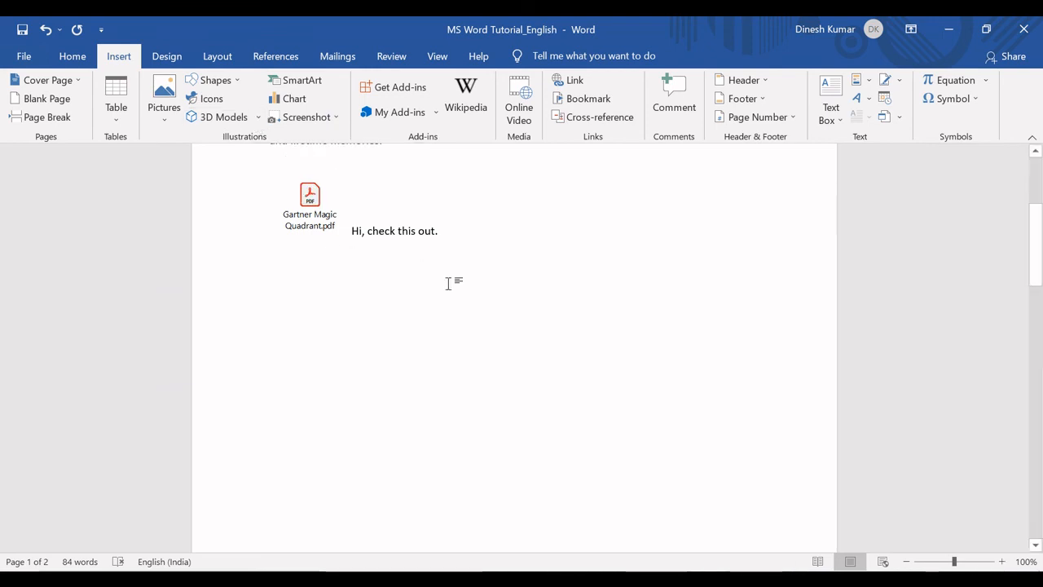
pyautogui.click(885, 118)
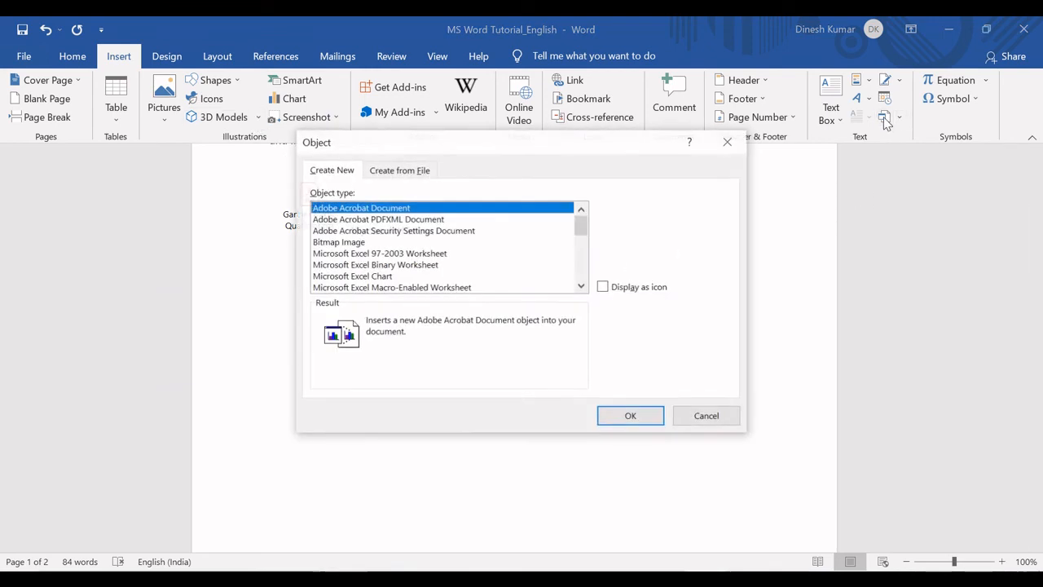
pyautogui.click(388, 170)
pyautogui.click(637, 214)
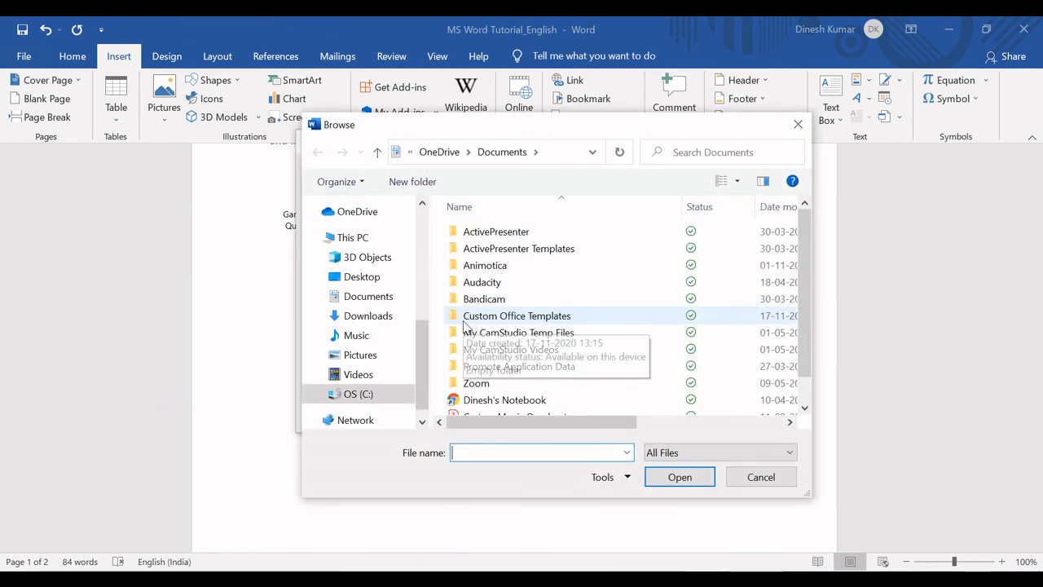
pyautogui.moveTo(423, 356); pyautogui.dragTo(417, 265)
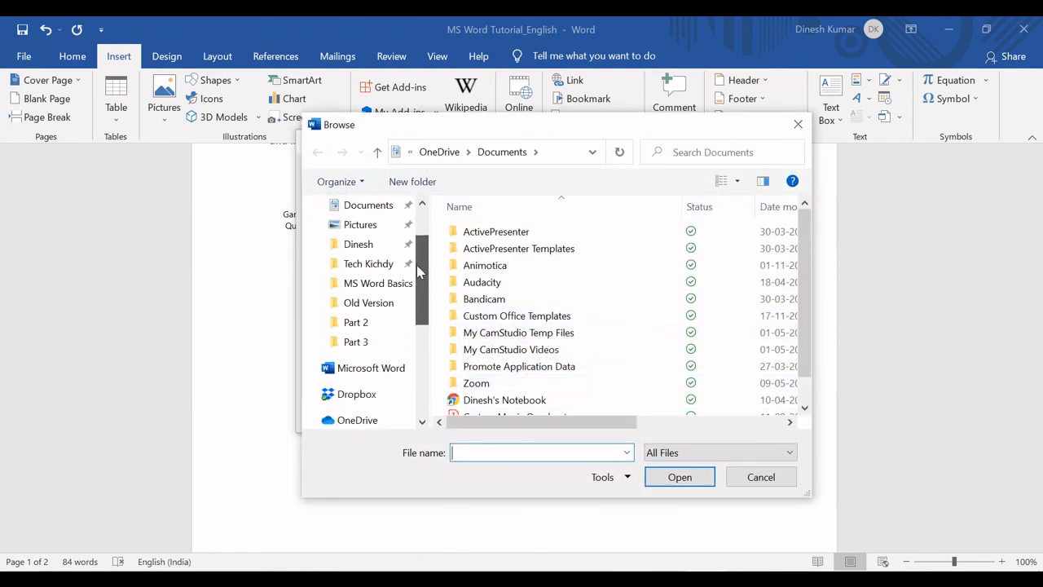
pyautogui.click(372, 291)
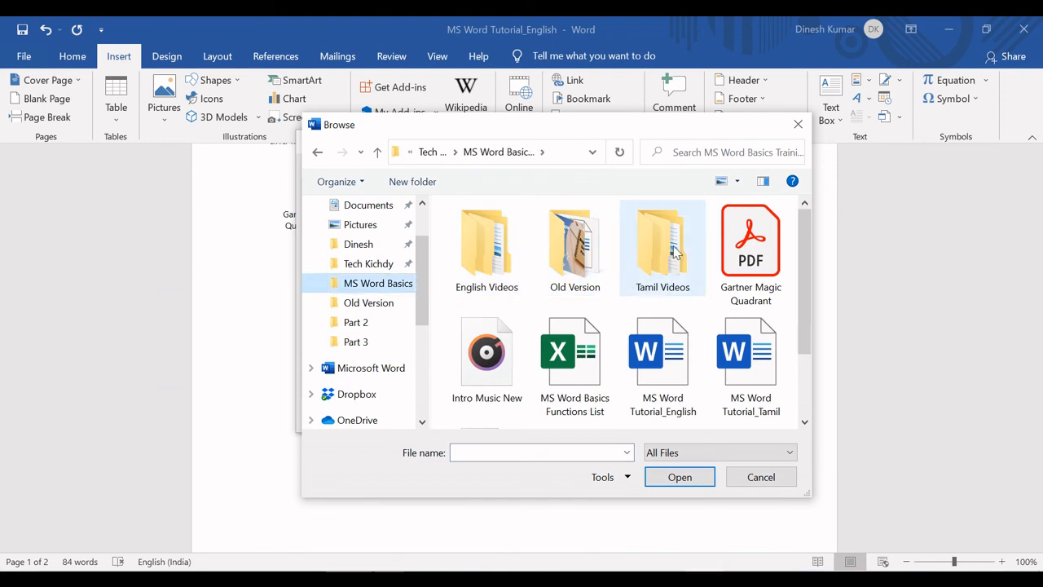
pyautogui.doubleClick(571, 249)
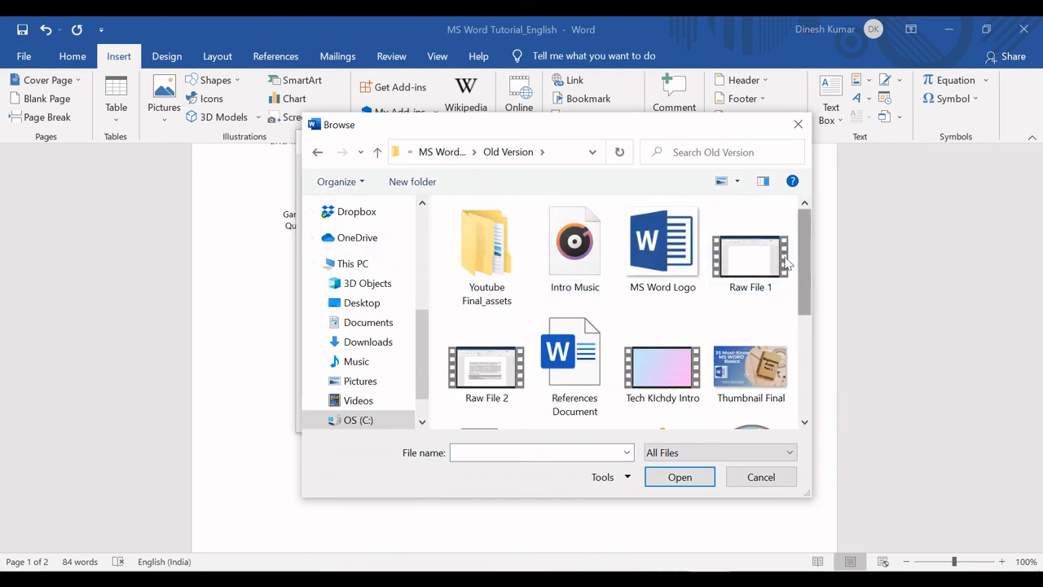
pyautogui.click(659, 372)
pyautogui.doubleClick(655, 369)
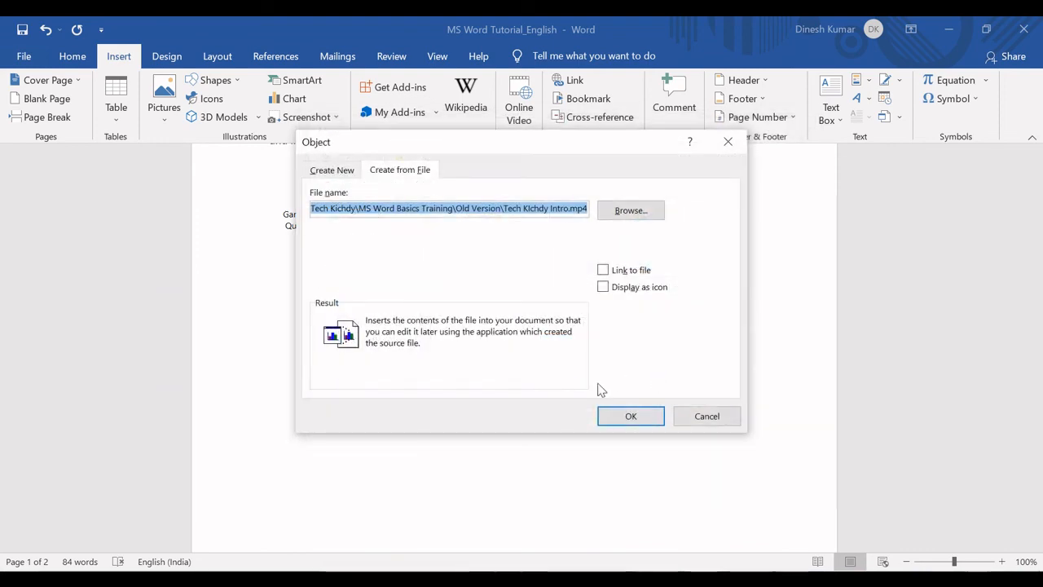
# Step: Insert the chosen video file displayed as an icon, and open the embedded video to check it before closing the player
pyautogui.click(610, 287)
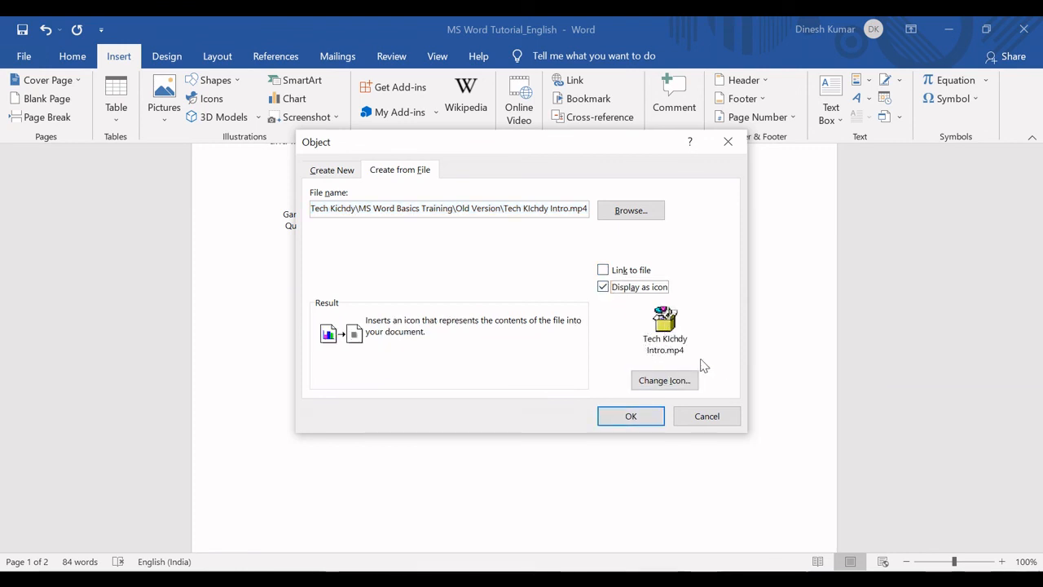
pyautogui.click(628, 416)
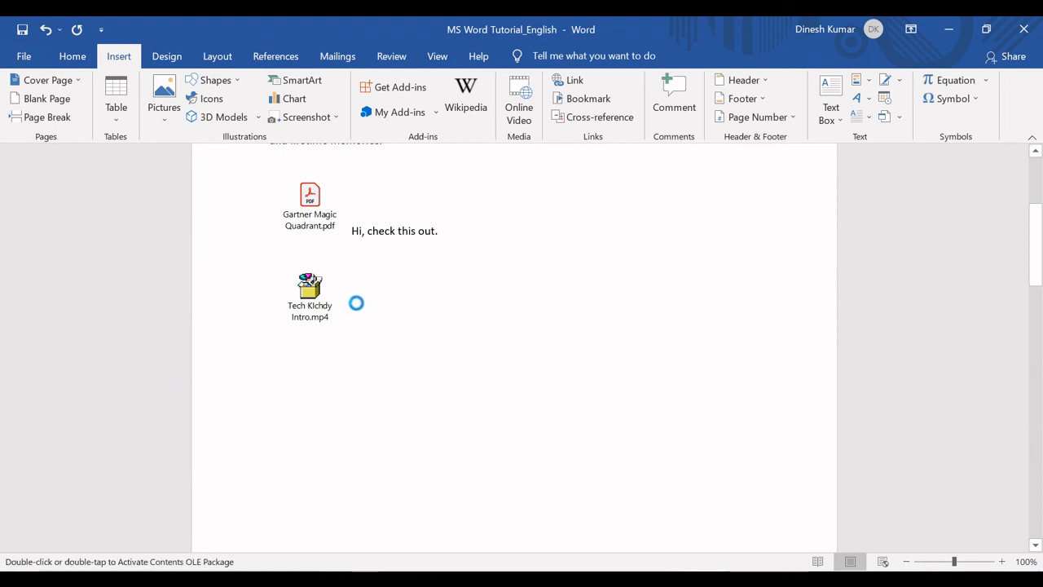
pyautogui.doubleClick(310, 287)
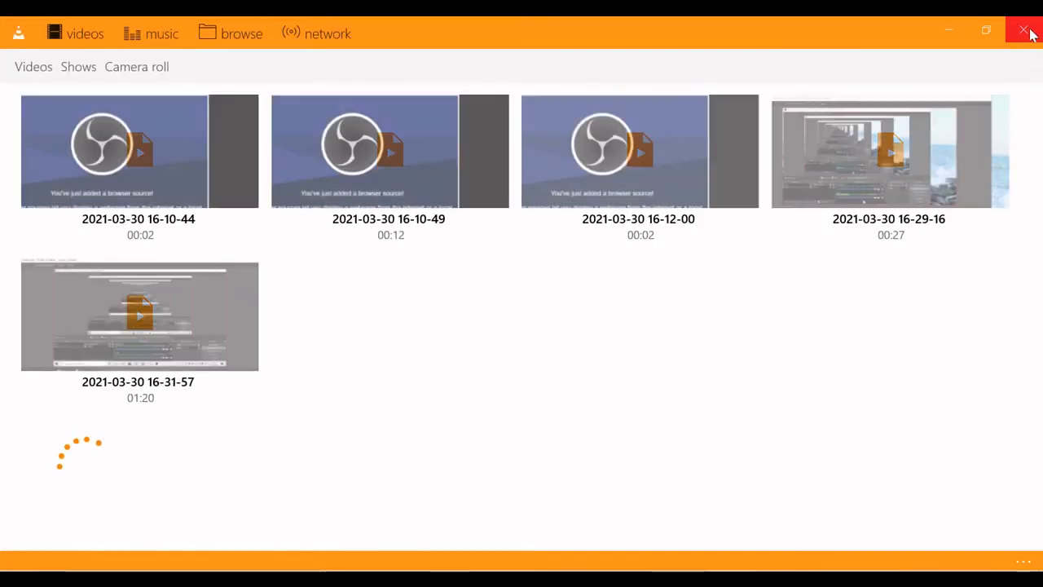
pyautogui.click(1030, 34)
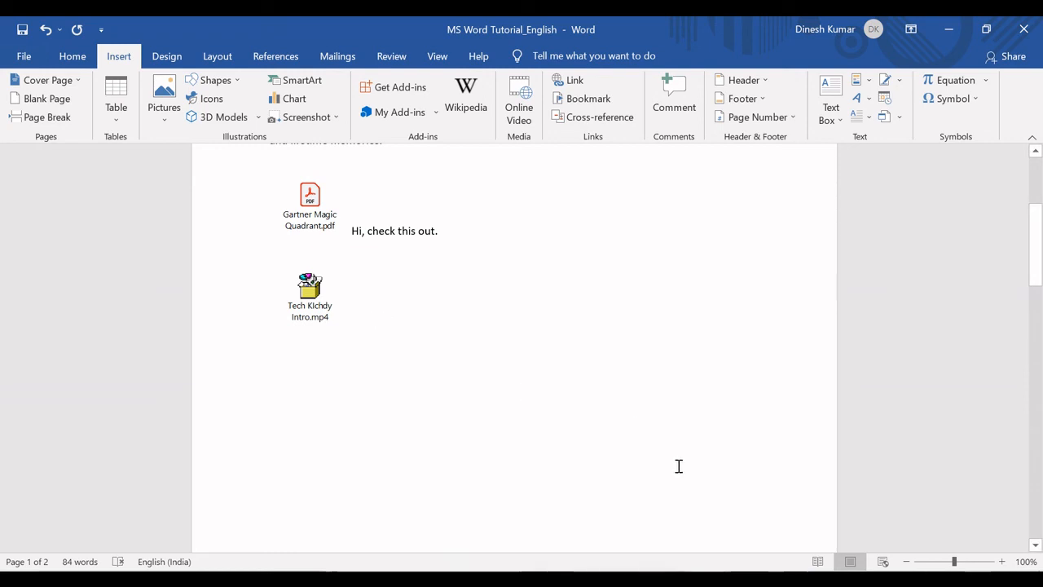
# Step: Switch to the Excel checklist, fill the "Insert Videos/Object" cell green, and review the finished Part 4 functions starting at "Insert Smartart and customizations"
pyautogui.moveTo(501, 578)
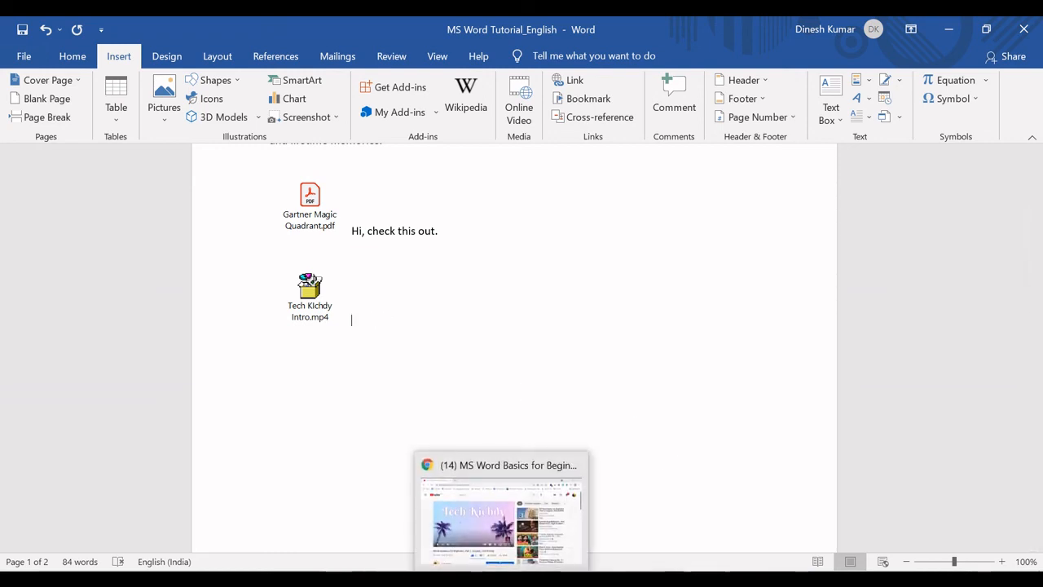
pyautogui.click(664, 580)
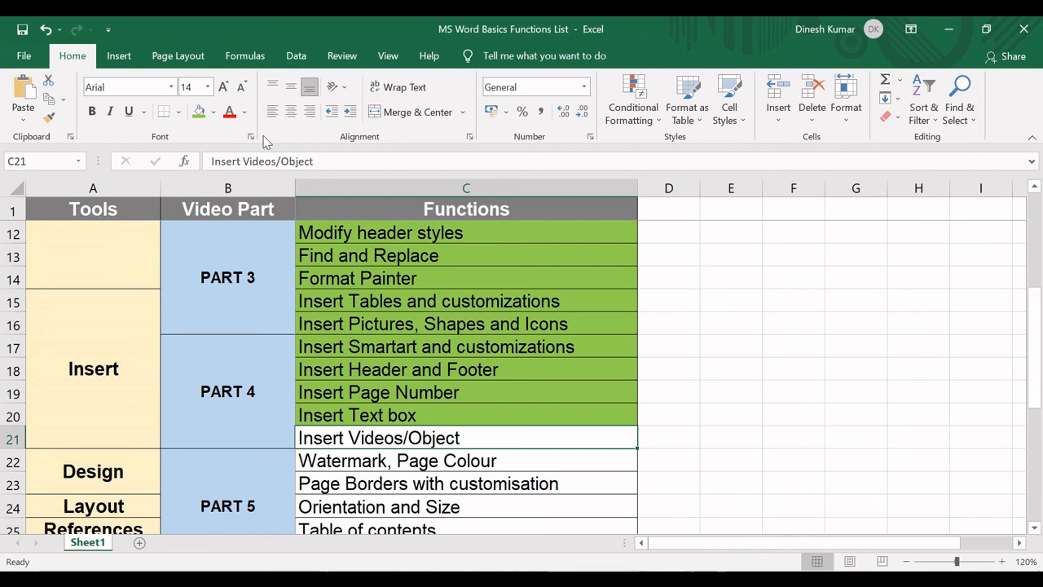
pyautogui.click(198, 112)
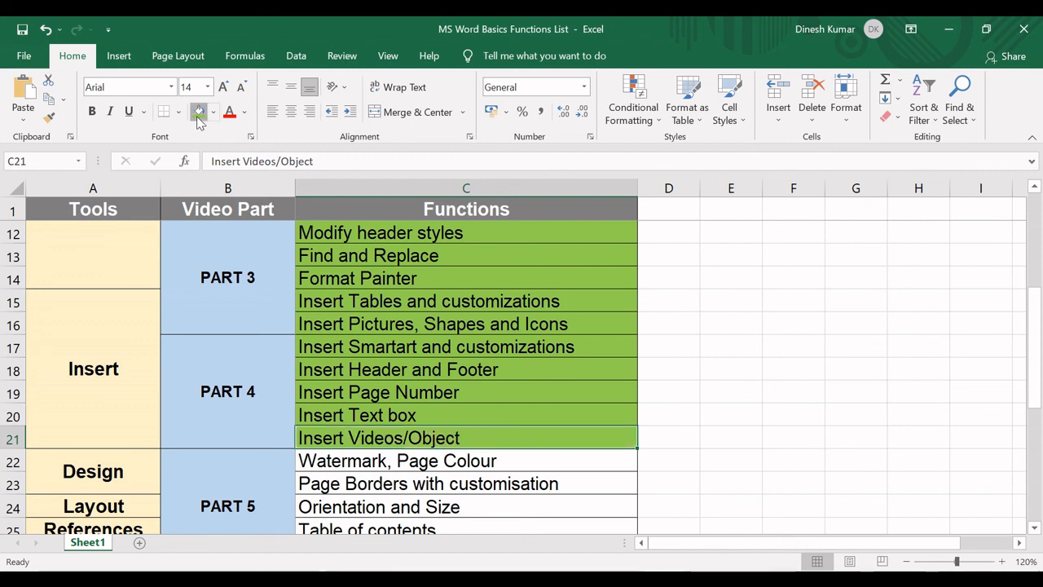
pyautogui.click(421, 348)
pyautogui.moveTo(1034, 336)
pyautogui.mouseDown()
pyautogui.moveTo(1036, 455)
pyautogui.moveTo(1018, 347)
pyautogui.mouseUp()
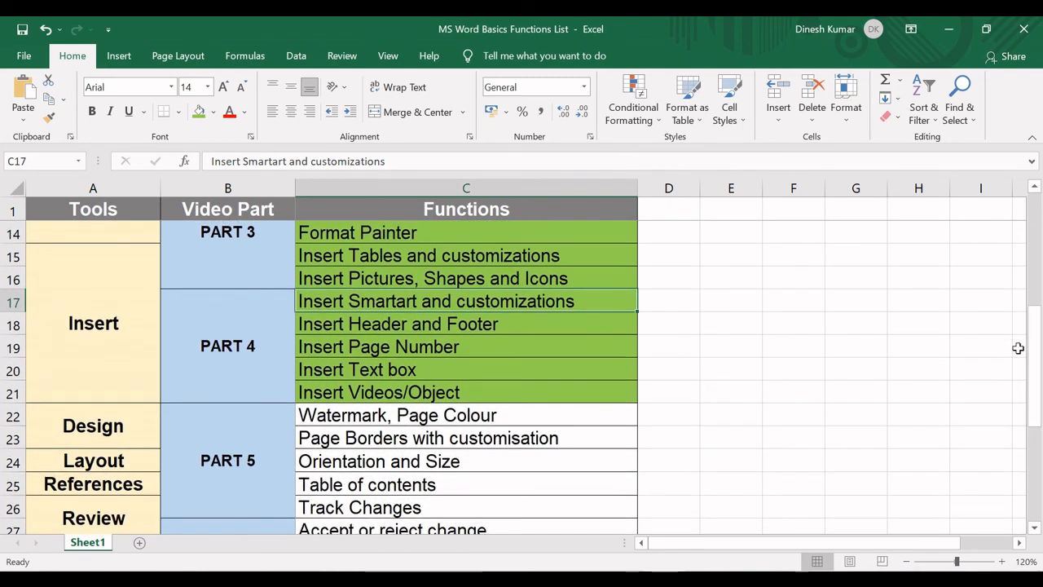